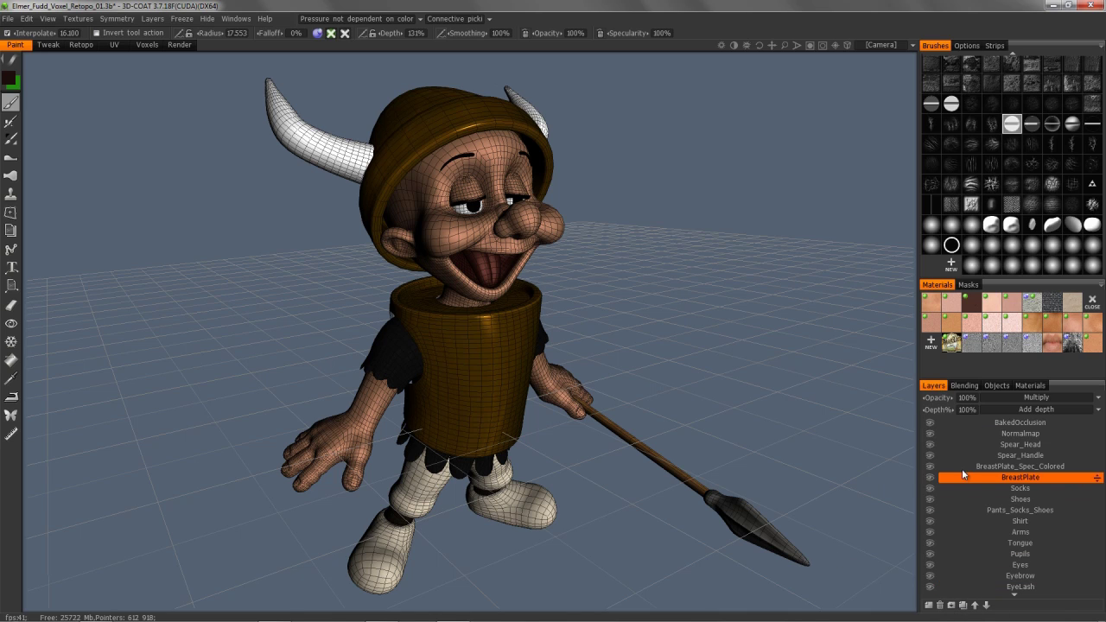
# - Look through the Blending, Objects and Materials lists and the brush options in the Paint room
pyautogui.click(965, 385)
pyautogui.click(996, 385)
pyautogui.click(1027, 385)
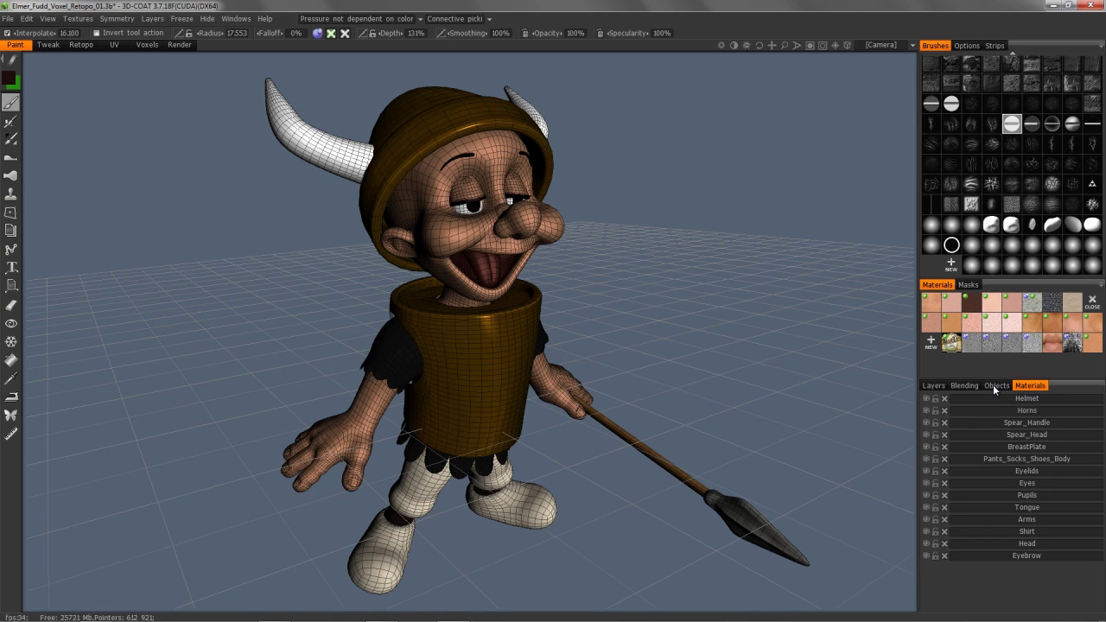
pyautogui.click(967, 45)
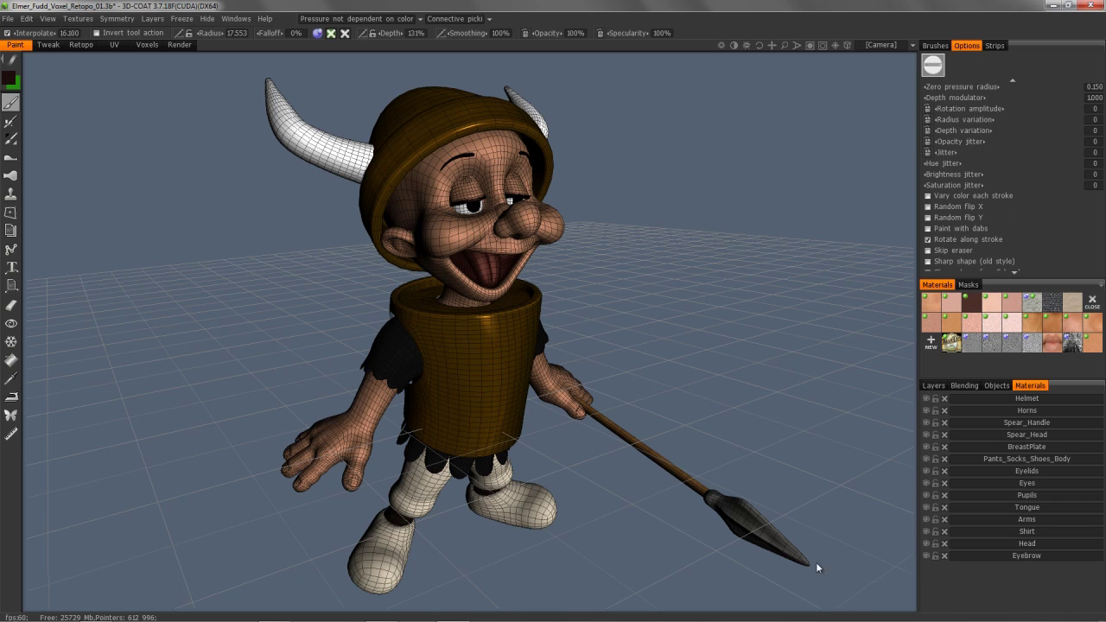
# - Dock the Brushes panel beneath the viewport and shrink it to a low strip
pyautogui.click(937, 46)
pyautogui.moveTo(937, 46)
pyautogui.mouseDown()
pyautogui.moveTo(656, 278)
pyautogui.moveTo(132, 613)
pyautogui.mouseUp()
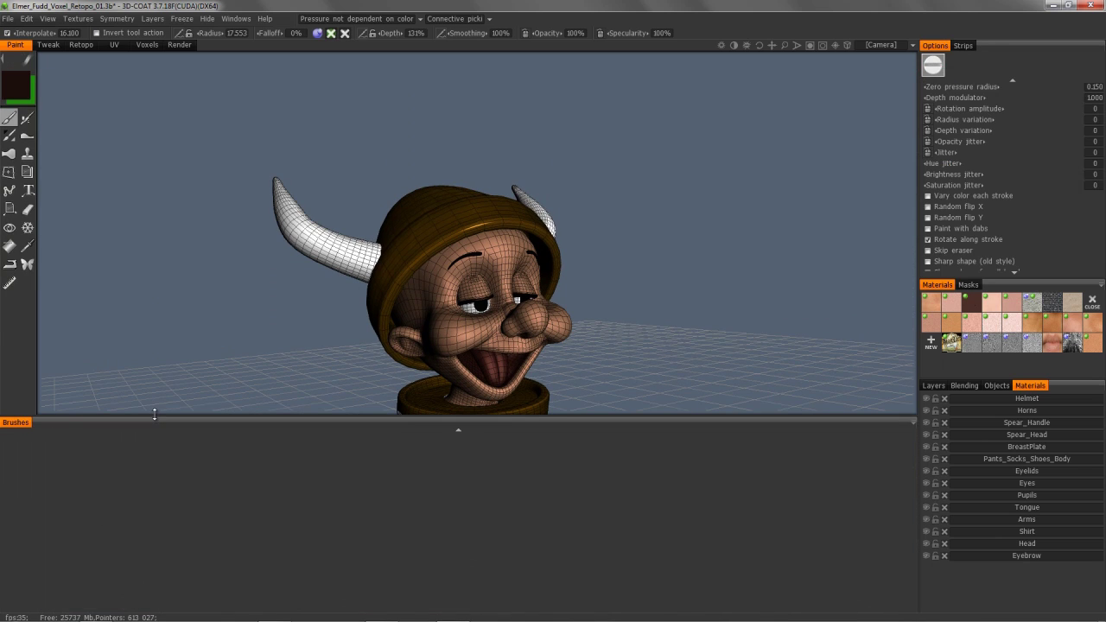
pyautogui.moveTo(155, 414)
pyautogui.mouseDown()
pyautogui.moveTo(168, 549)
pyautogui.moveTo(173, 505)
pyautogui.moveTo(179, 545)
pyautogui.mouseUp()
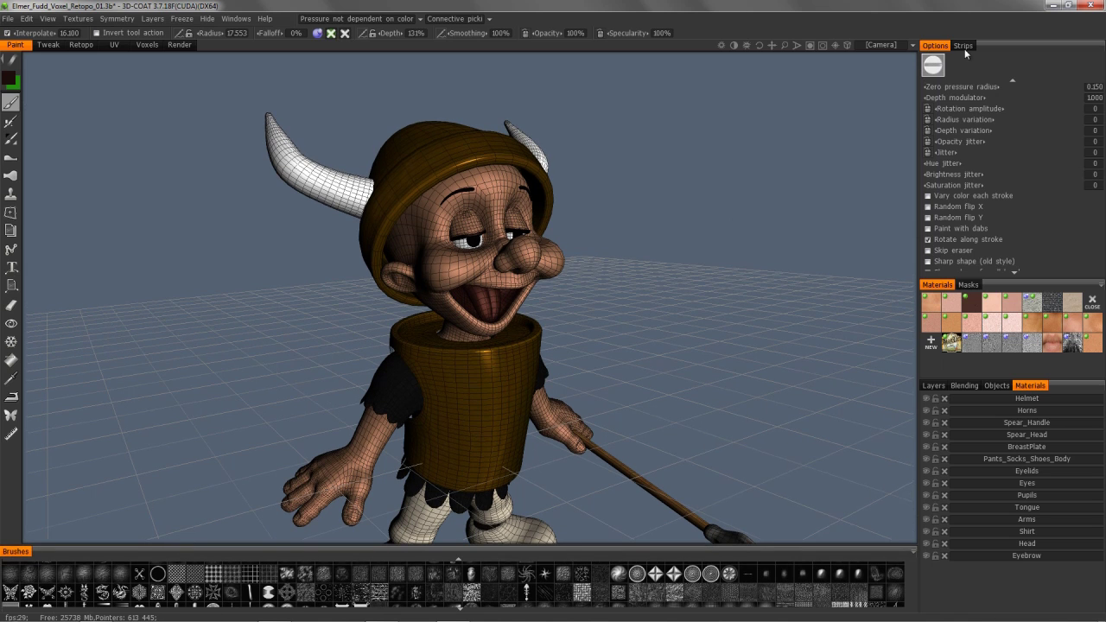
# - Dock the Strips, Materials and Masks panels in the same group as Brushes beneath the viewport
pyautogui.moveTo(965, 53)
pyautogui.mouseDown()
pyautogui.moveTo(208, 477)
pyautogui.moveTo(75, 528)
pyautogui.moveTo(173, 562)
pyautogui.mouseUp()
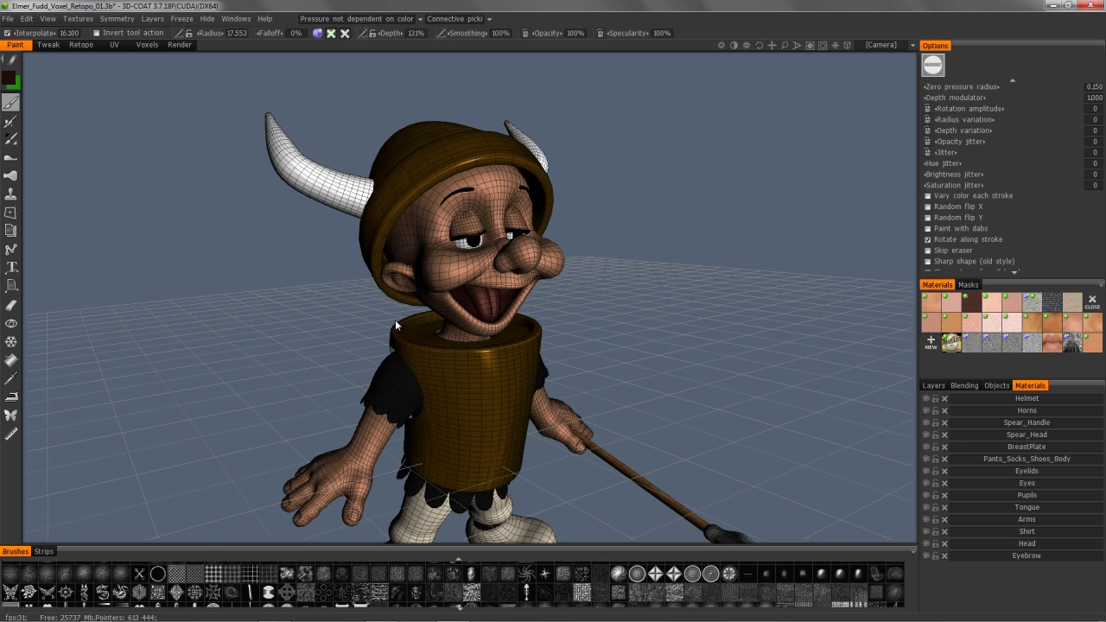
pyautogui.moveTo(950, 288)
pyautogui.mouseDown()
pyautogui.moveTo(500, 491)
pyautogui.moveTo(172, 553)
pyautogui.moveTo(175, 561)
pyautogui.mouseUp()
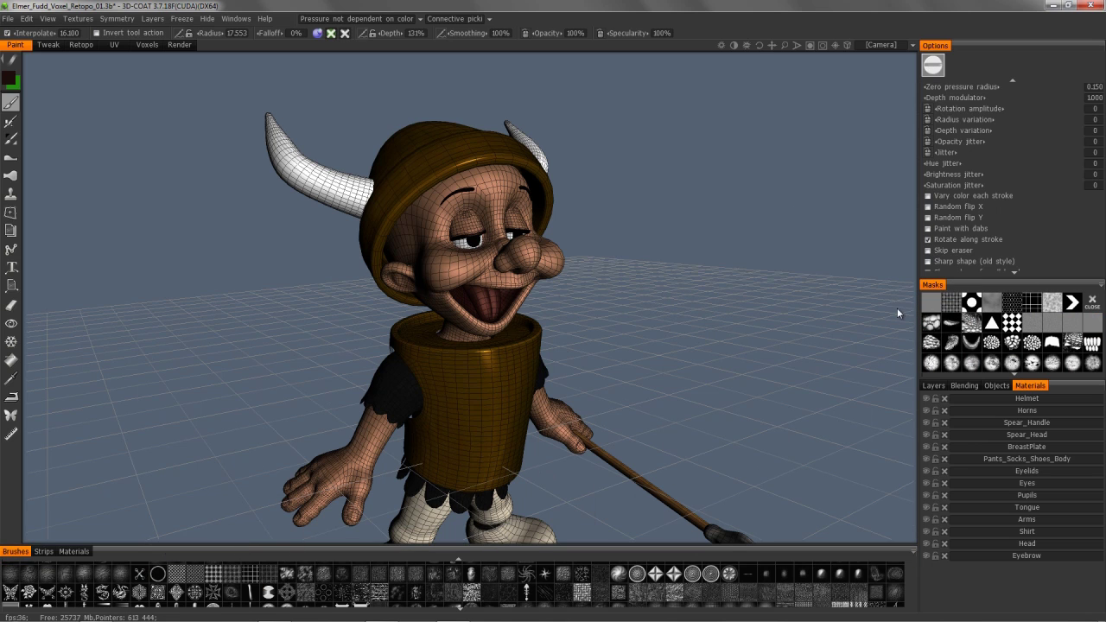
pyautogui.moveTo(932, 285)
pyautogui.mouseDown()
pyautogui.moveTo(630, 566)
pyautogui.moveTo(201, 563)
pyautogui.mouseUp()
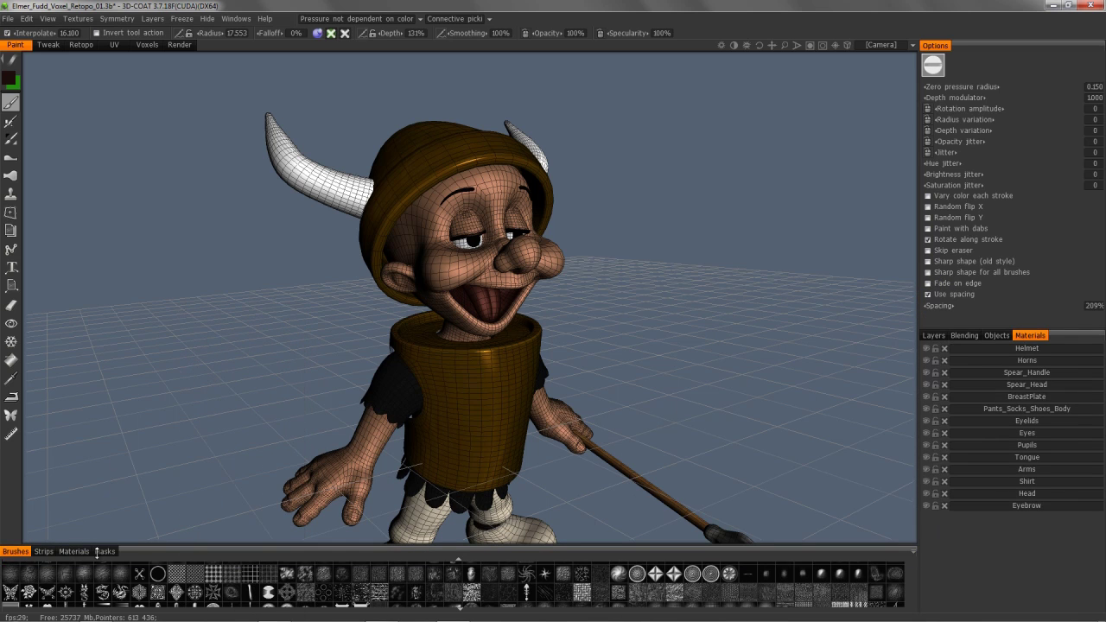
# - Switch to the Voxels room, dock the Shaders panel beneath the viewport and reduce its height to two rows
pyautogui.click(147, 44)
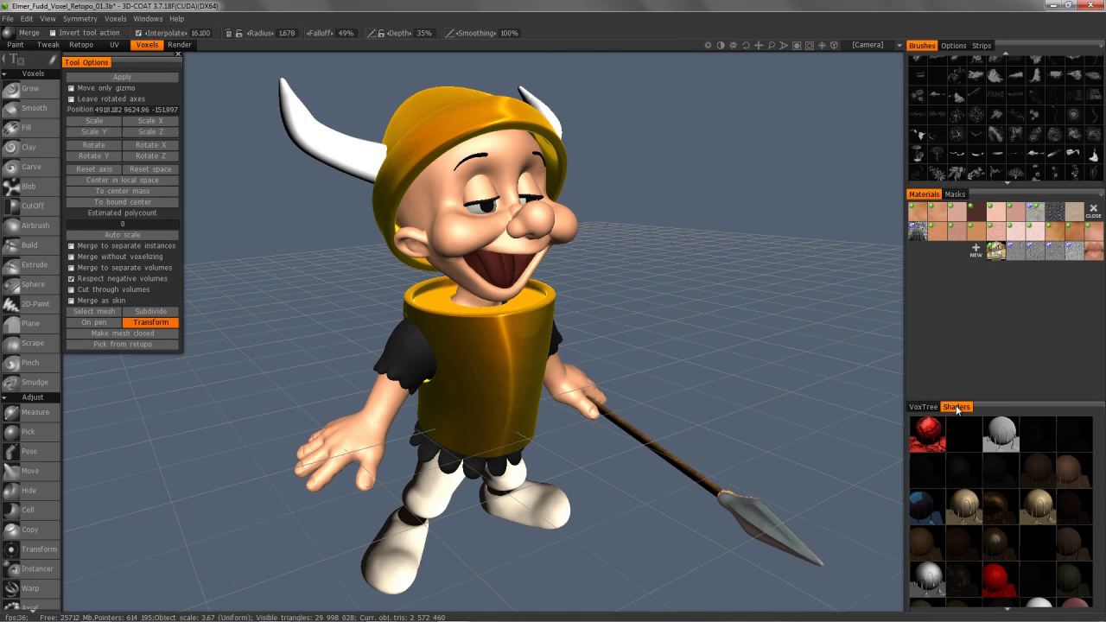
pyautogui.moveTo(956, 407); pyautogui.dragTo(653, 615)
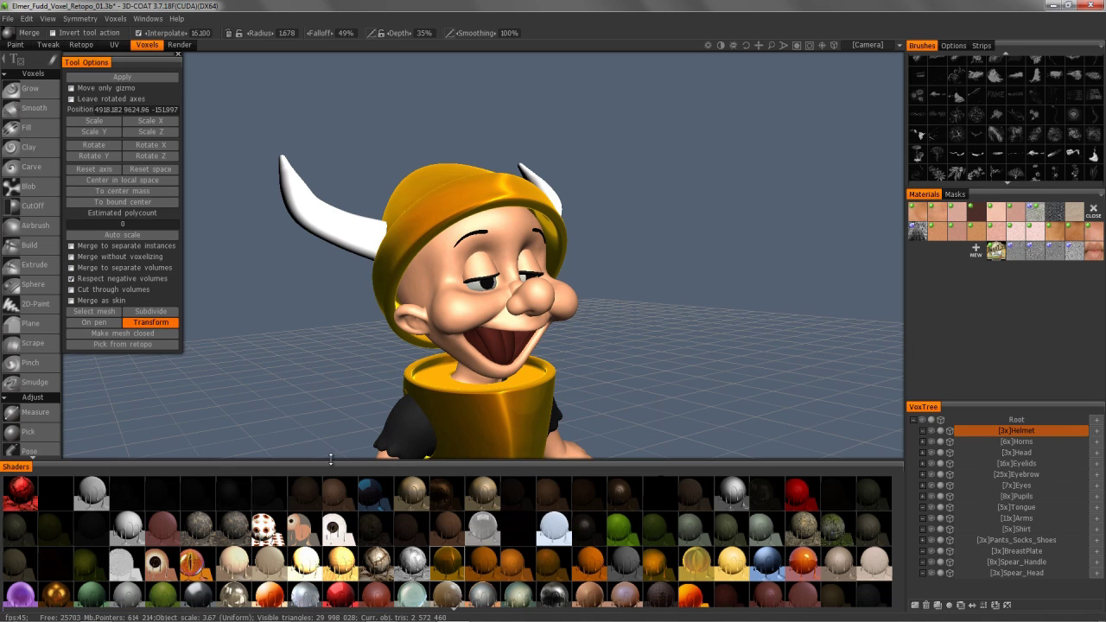
pyautogui.moveTo(330, 459); pyautogui.dragTo(323, 521)
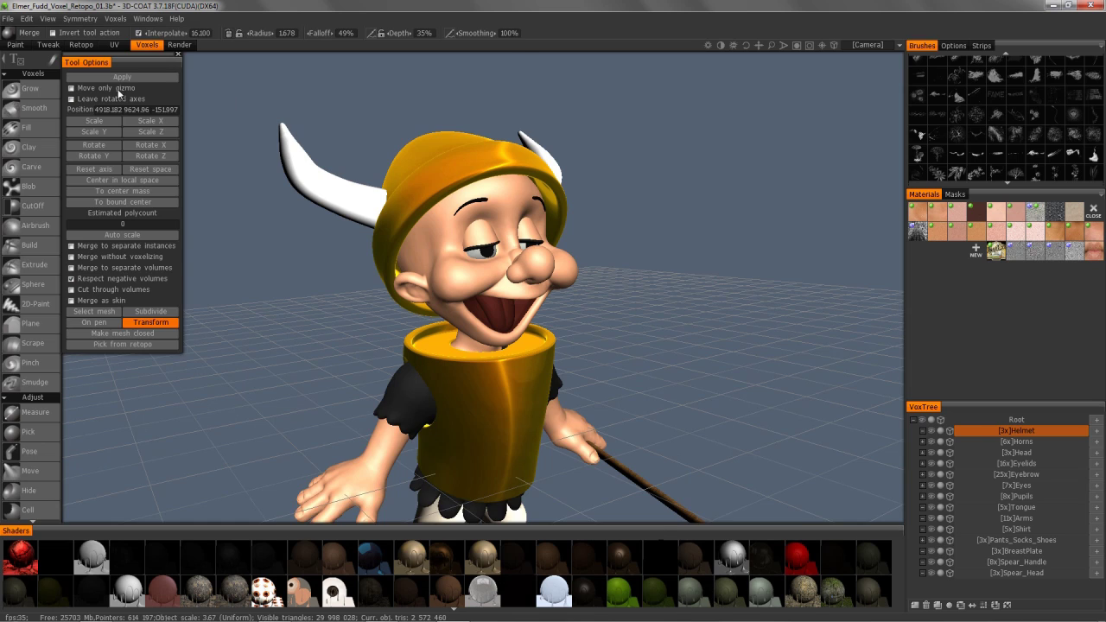
# - Move Tool Options away from the tool list, activate Merge, and dock the Models panel in the Shaders group
pyautogui.moveTo(102, 52); pyautogui.dragTo(815, 100)
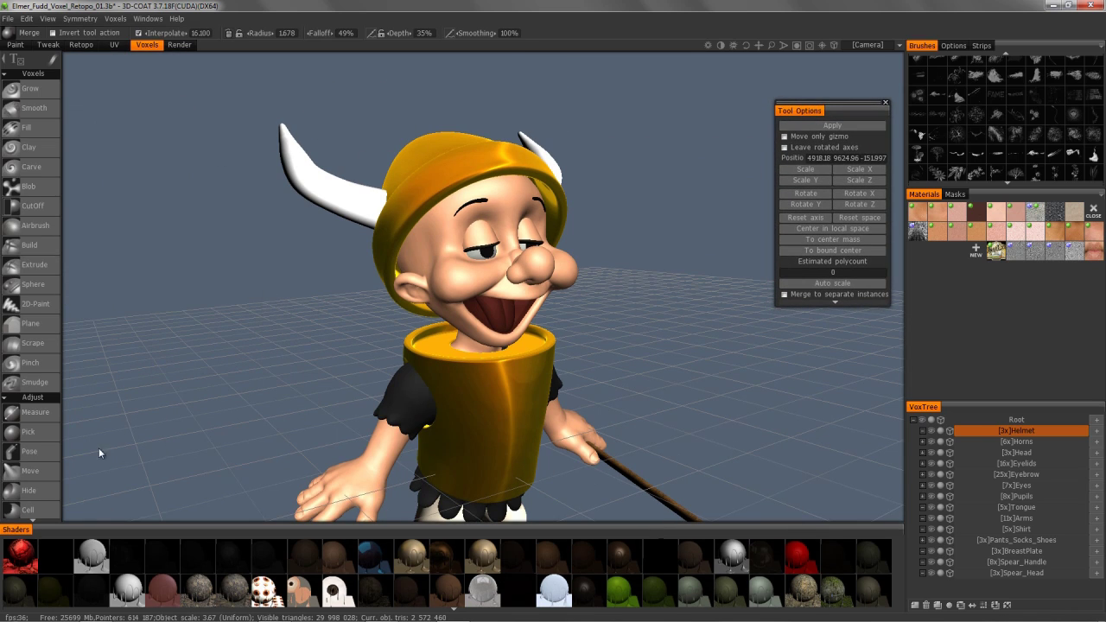
pyautogui.moveTo(45, 464); pyautogui.dragTo(66, 129)
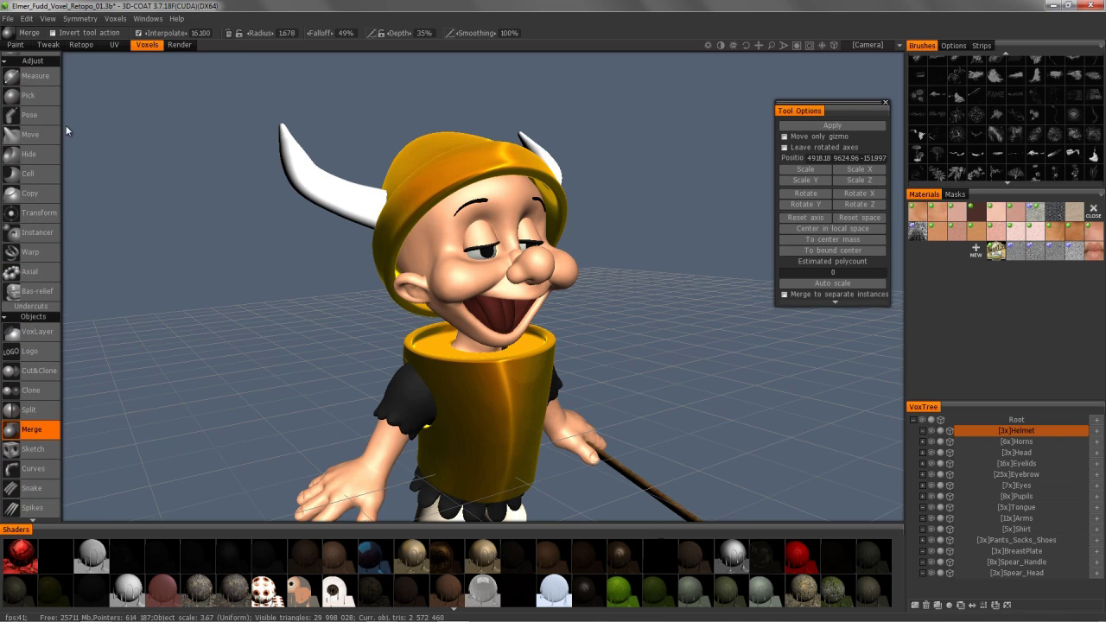
pyautogui.click(40, 428)
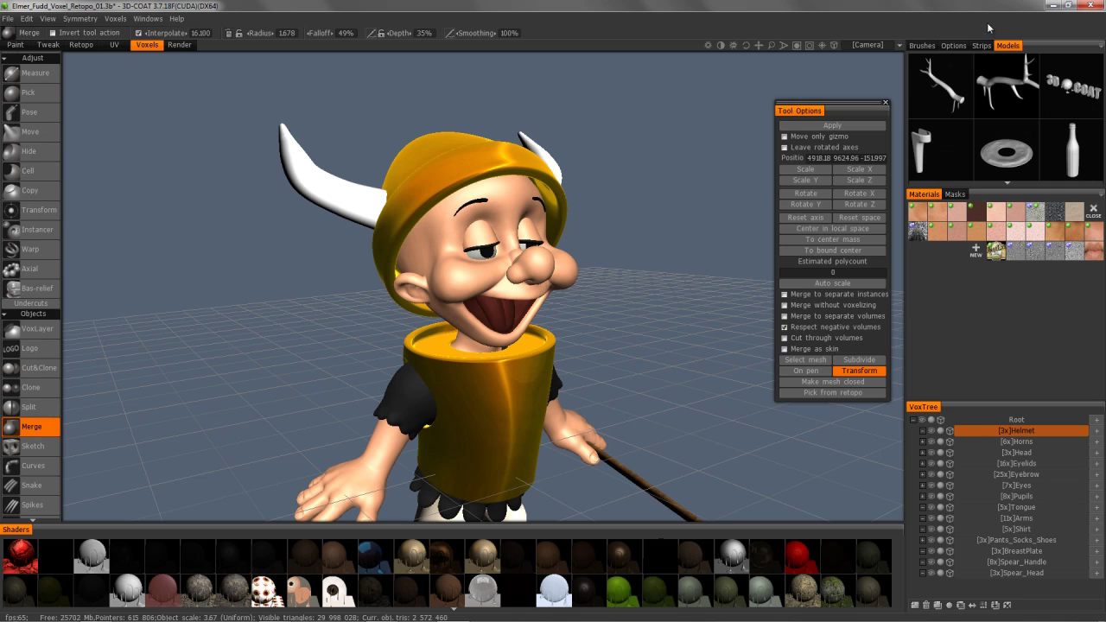
pyautogui.moveTo(1009, 45); pyautogui.dragTo(47, 529)
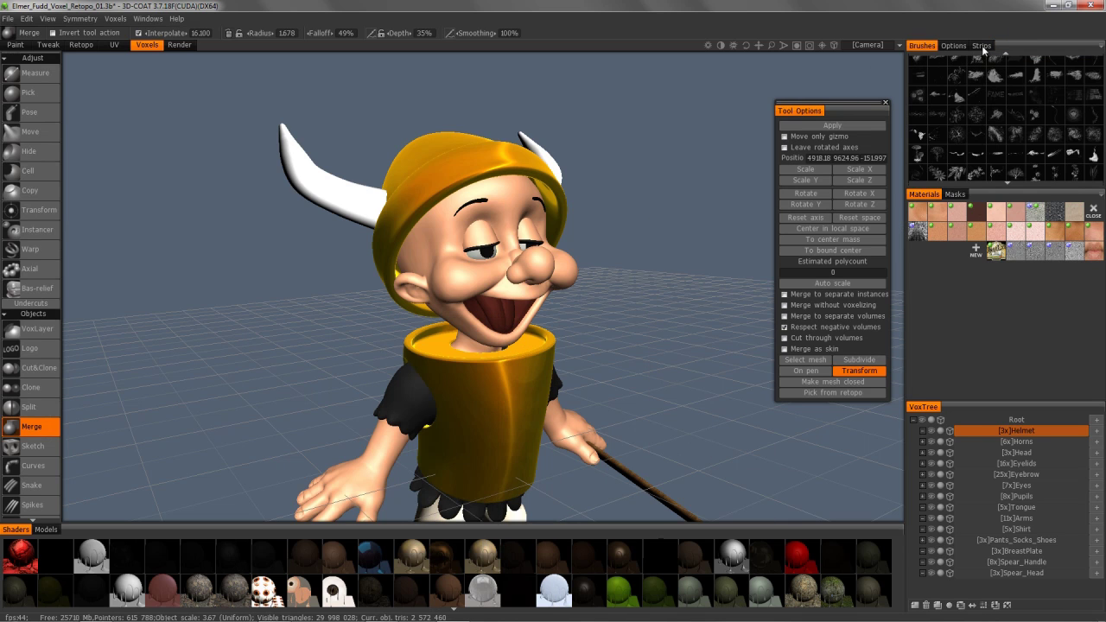
# - Activate the Curves tool and clear all existing curves from the scene
pyautogui.moveTo(57, 471); pyautogui.dragTo(57, 383)
pyautogui.click(57, 383)
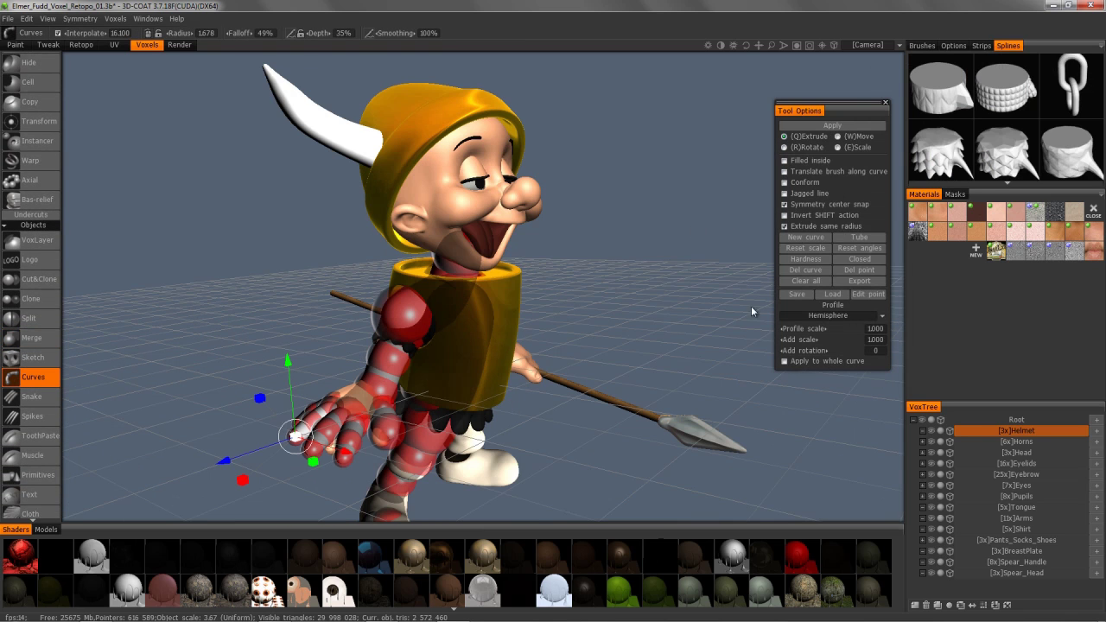
pyautogui.click(803, 282)
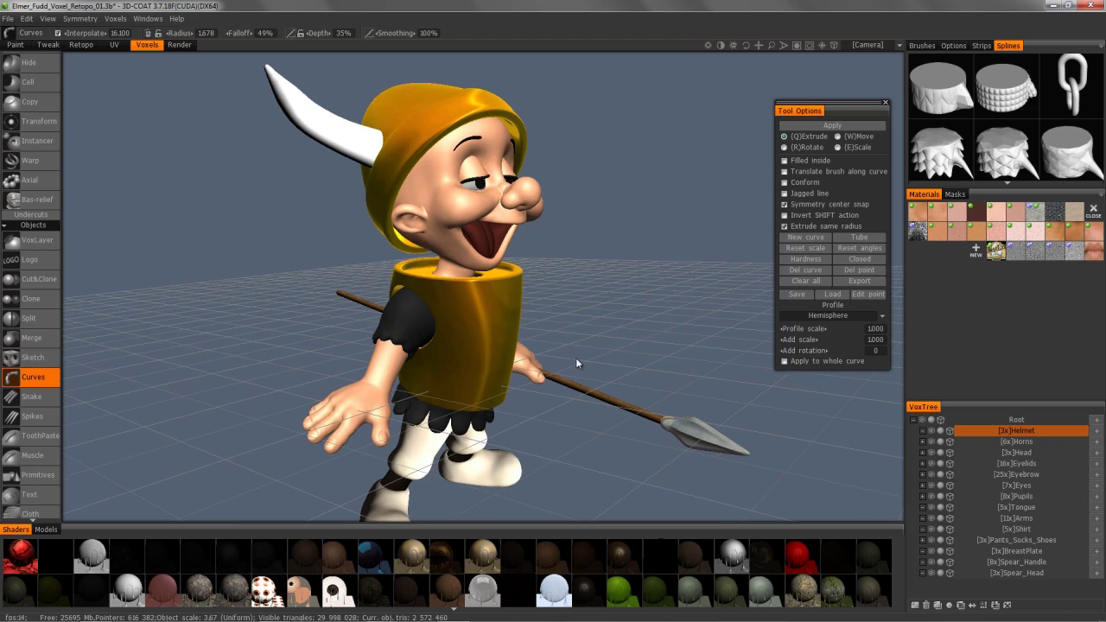
# - Dock the Materials, Masks, Strips, Splines and Brushes panels in the Shaders group, and Tool Options between Options and VoxTree
pyautogui.moveTo(575, 357); pyautogui.dragTo(586, 357)
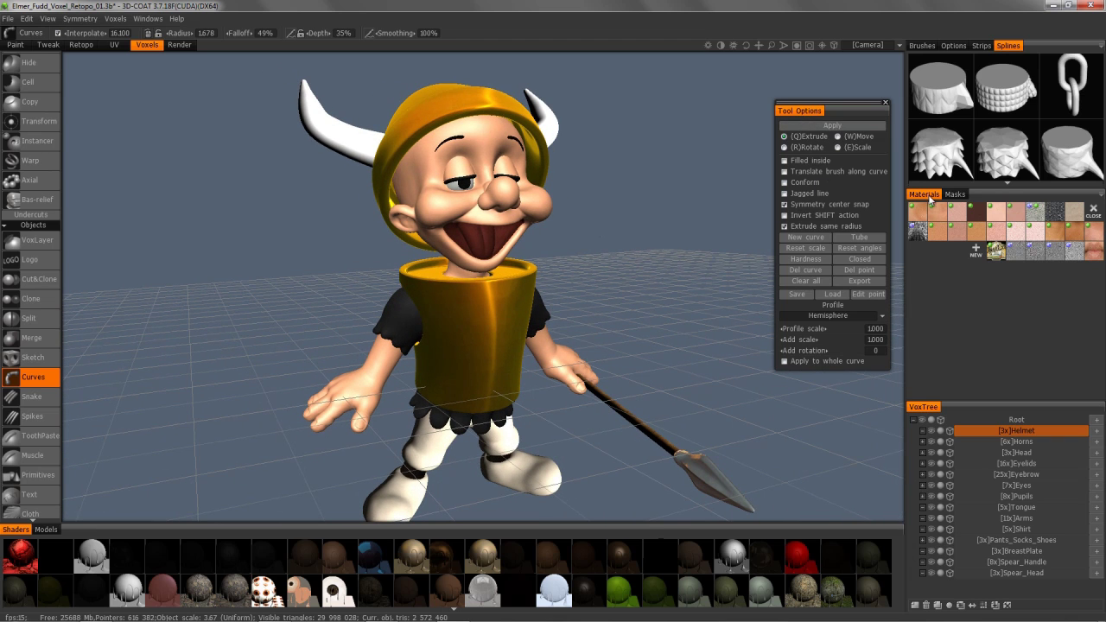
pyautogui.moveTo(922, 194); pyautogui.dragTo(233, 539)
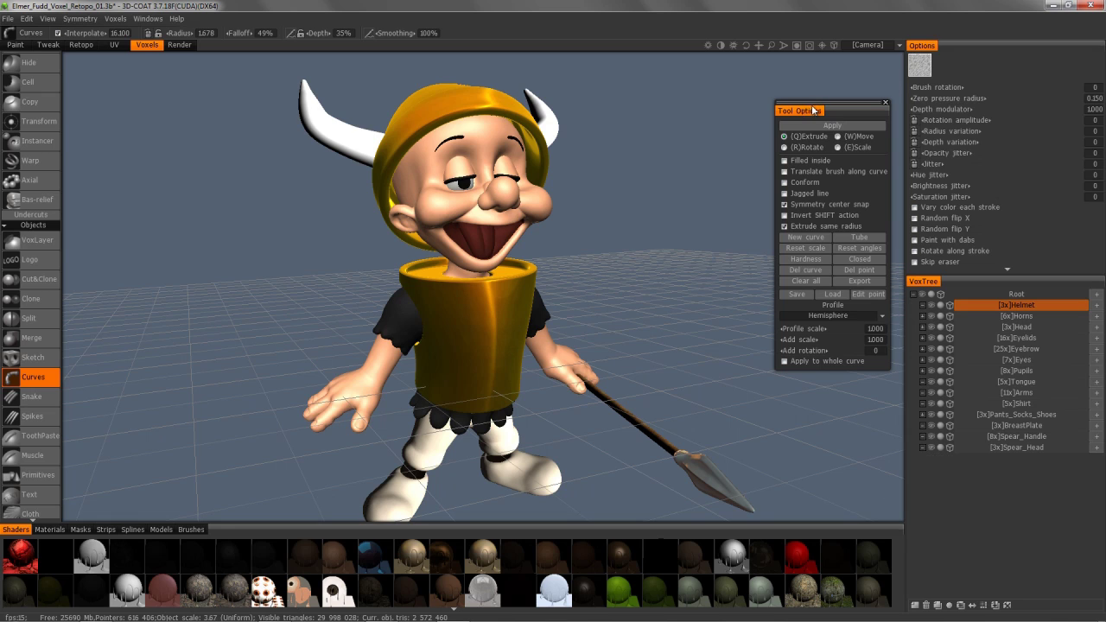
pyautogui.moveTo(809, 115); pyautogui.dragTo(956, 260)
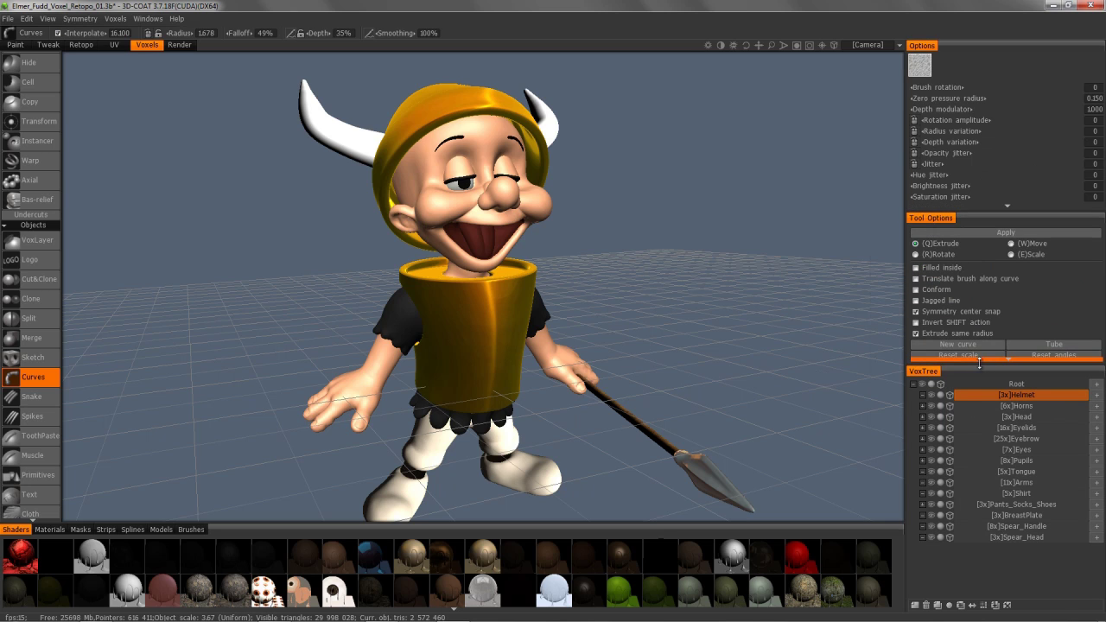
pyautogui.moveTo(978, 363); pyautogui.dragTo(980, 346)
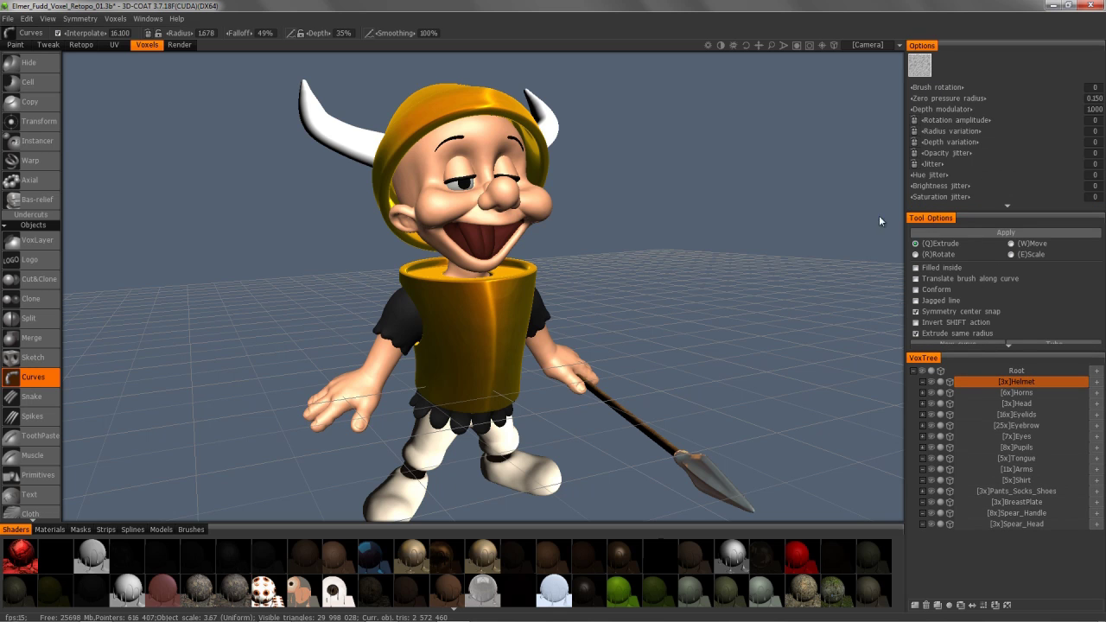
# - Return to the Paint room, activate the Fill tool and place its Tool Options panel over the viewport
pyautogui.click(18, 45)
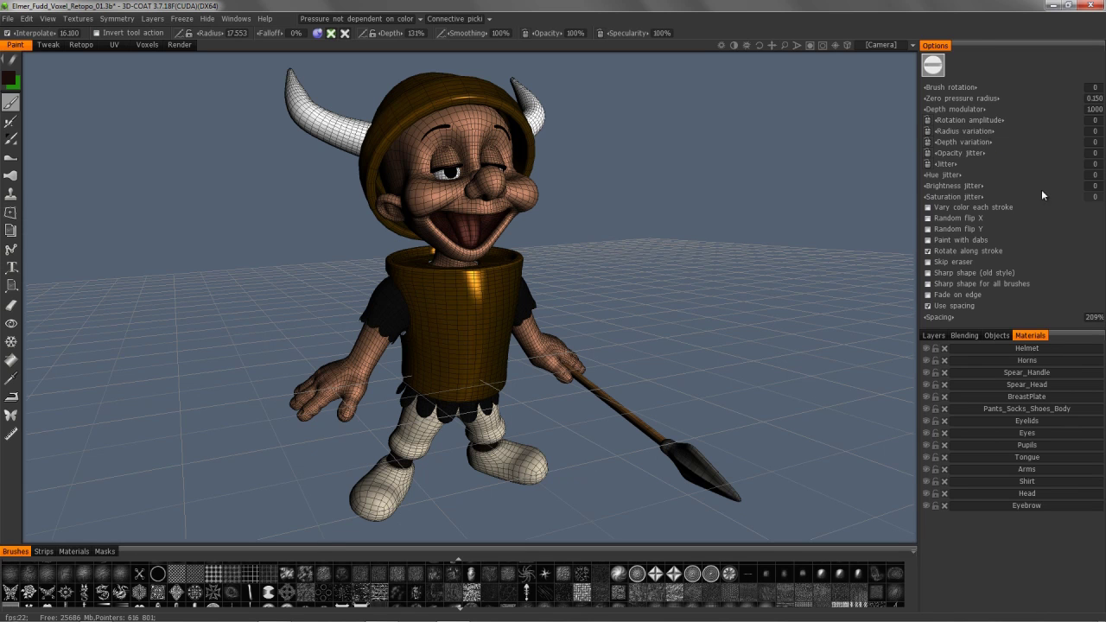
pyautogui.keyDown('alt'); pyautogui.moveTo(553, 309); pyautogui.dragTo(422, 320); pyautogui.keyUp('alt')
pyautogui.click(10, 360)
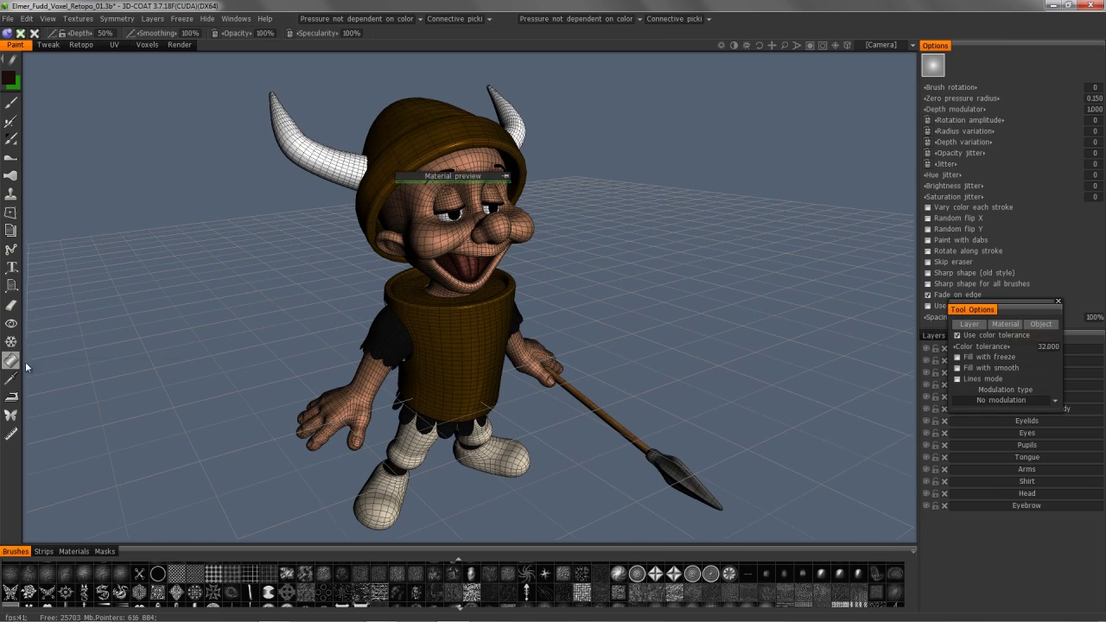
pyautogui.moveTo(984, 312); pyautogui.dragTo(759, 167)
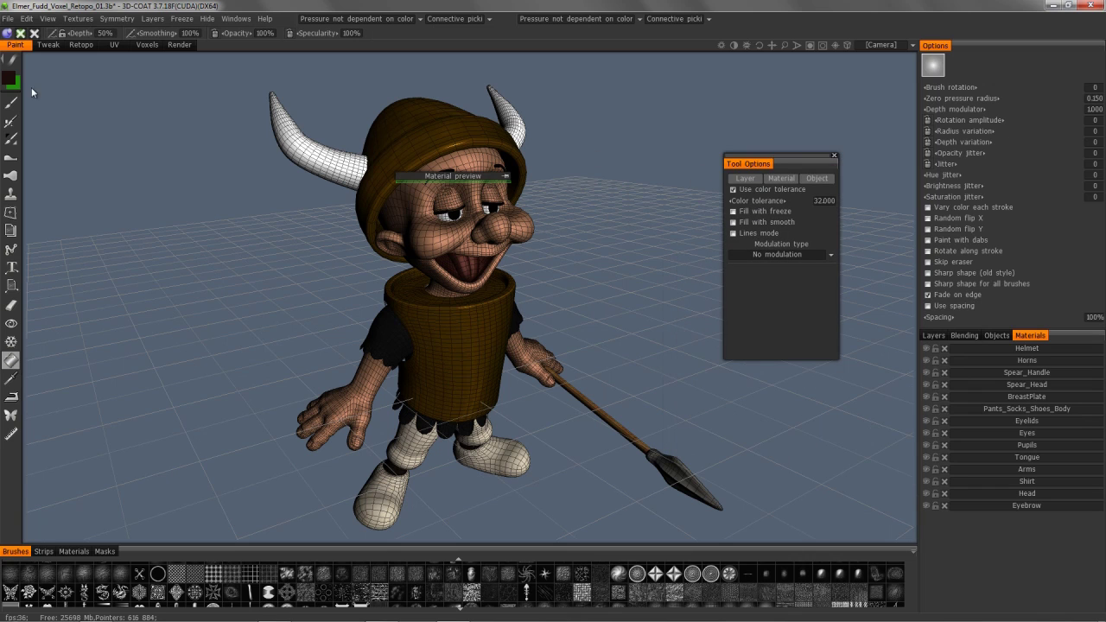
# - Try docking the Tool Options of the hue and saturation tool below the brush Options, and detach the panel again
pyautogui.click(10, 103)
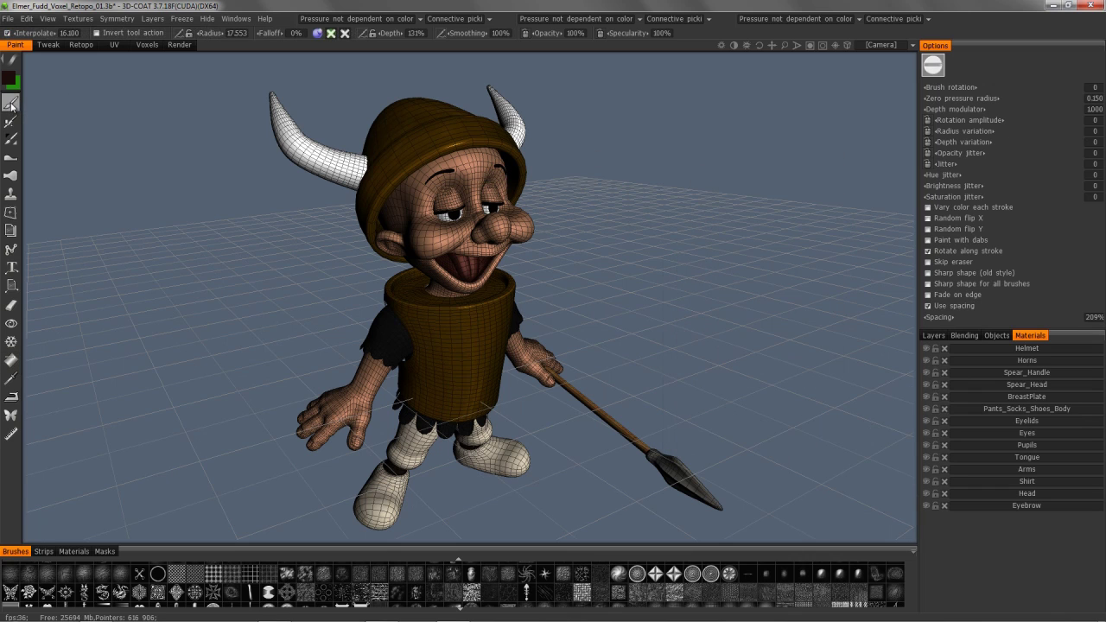
pyautogui.click(10, 138)
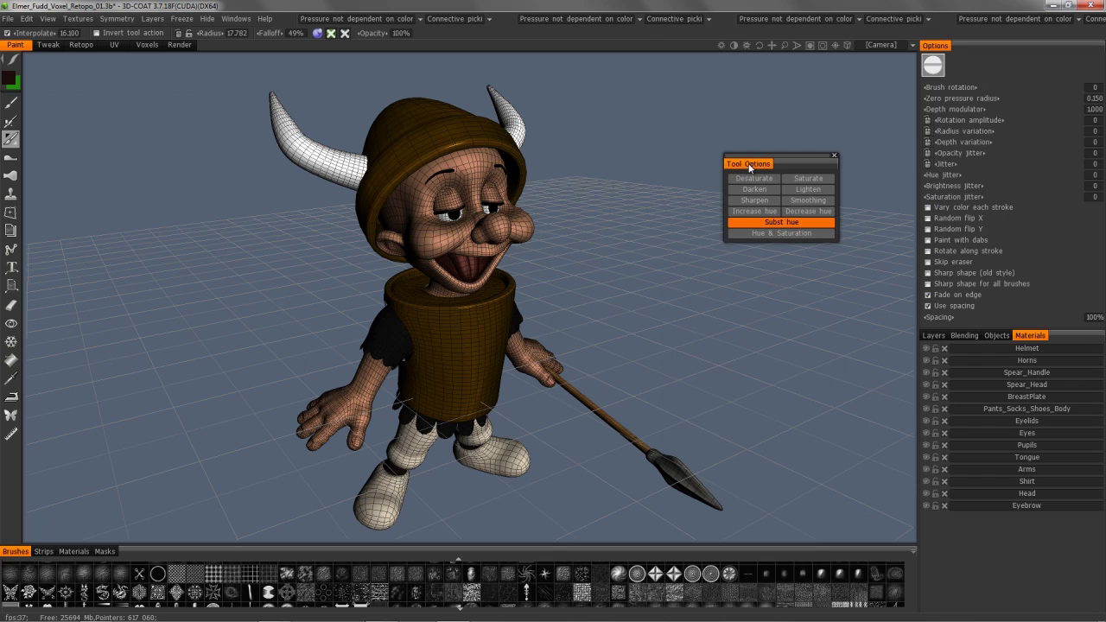
pyautogui.moveTo(748, 164); pyautogui.dragTo(989, 307)
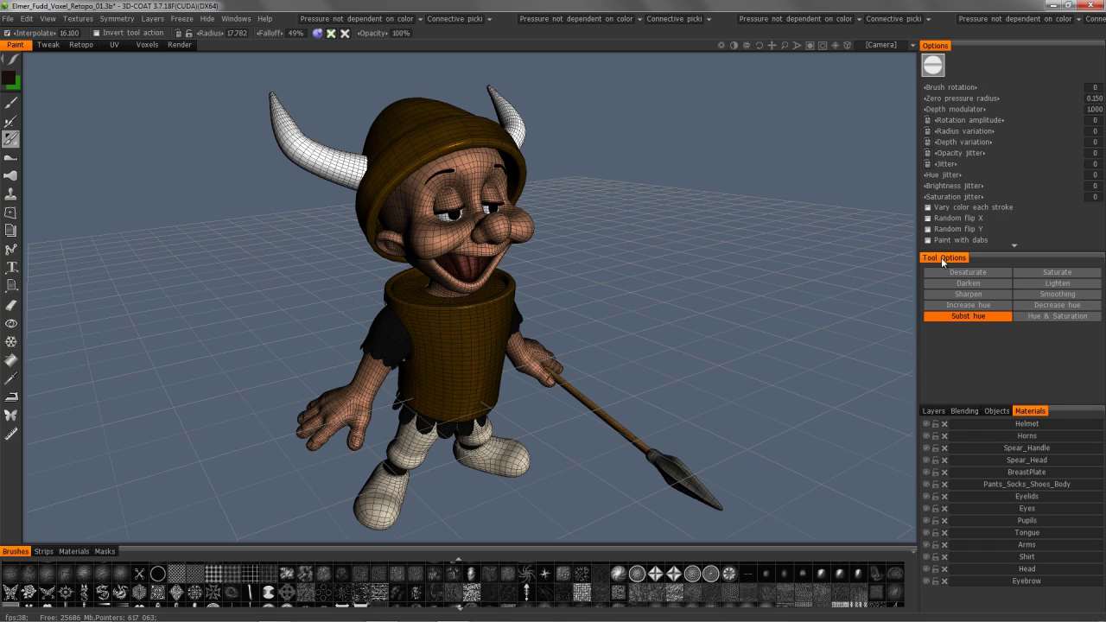
pyautogui.moveTo(948, 265); pyautogui.dragTo(678, 248)
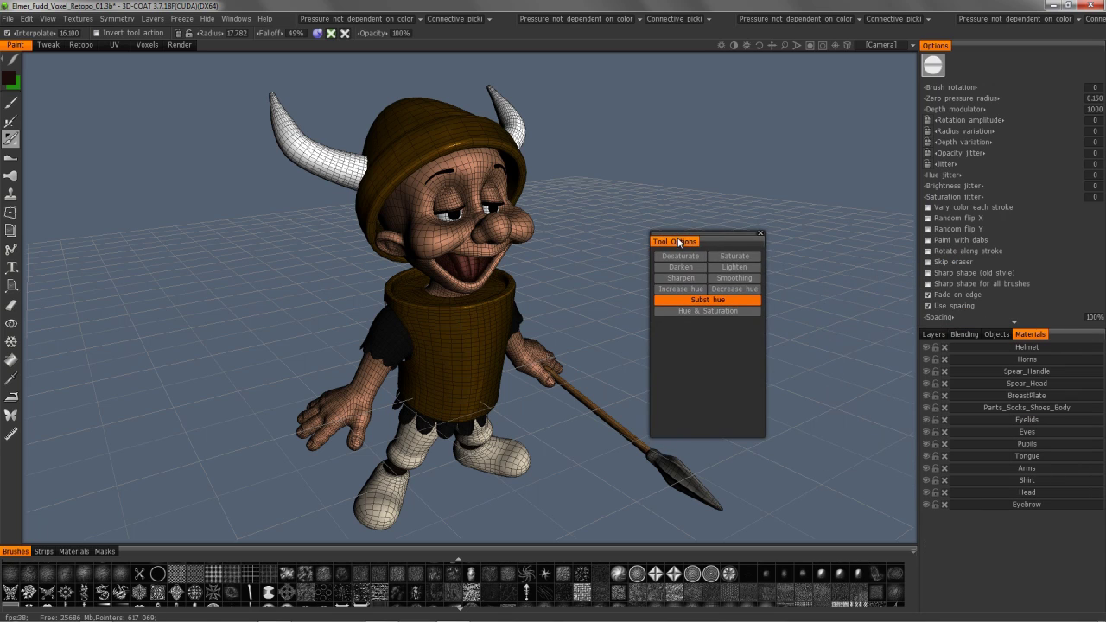
# - With the Fill tool active, dock Tool Options between the brush Options and the Materials list
pyautogui.click(11, 102)
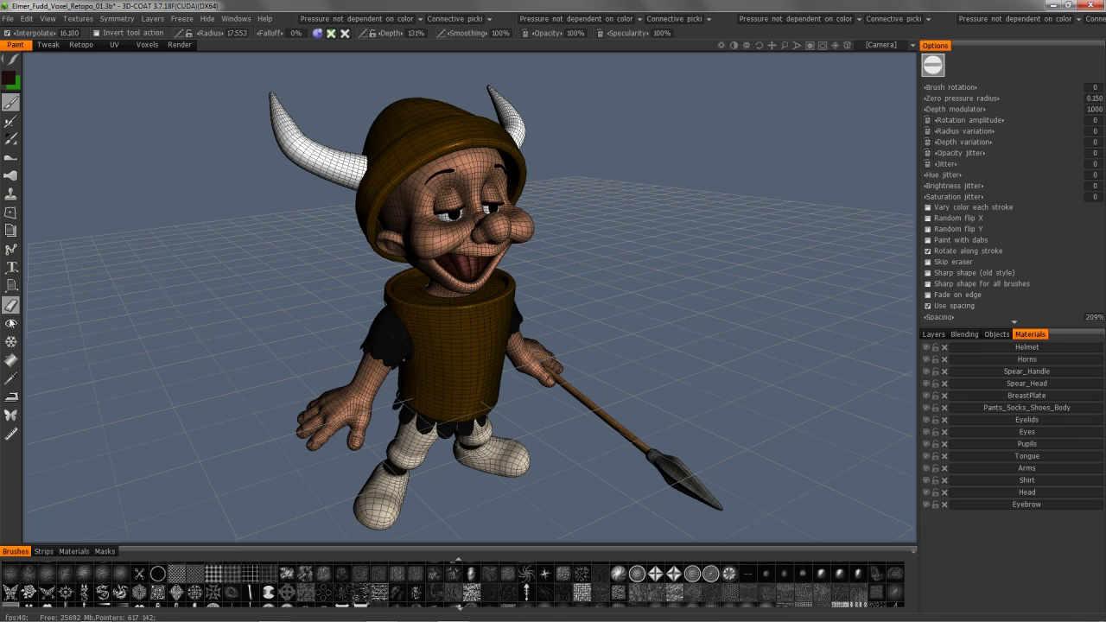
pyautogui.click(12, 363)
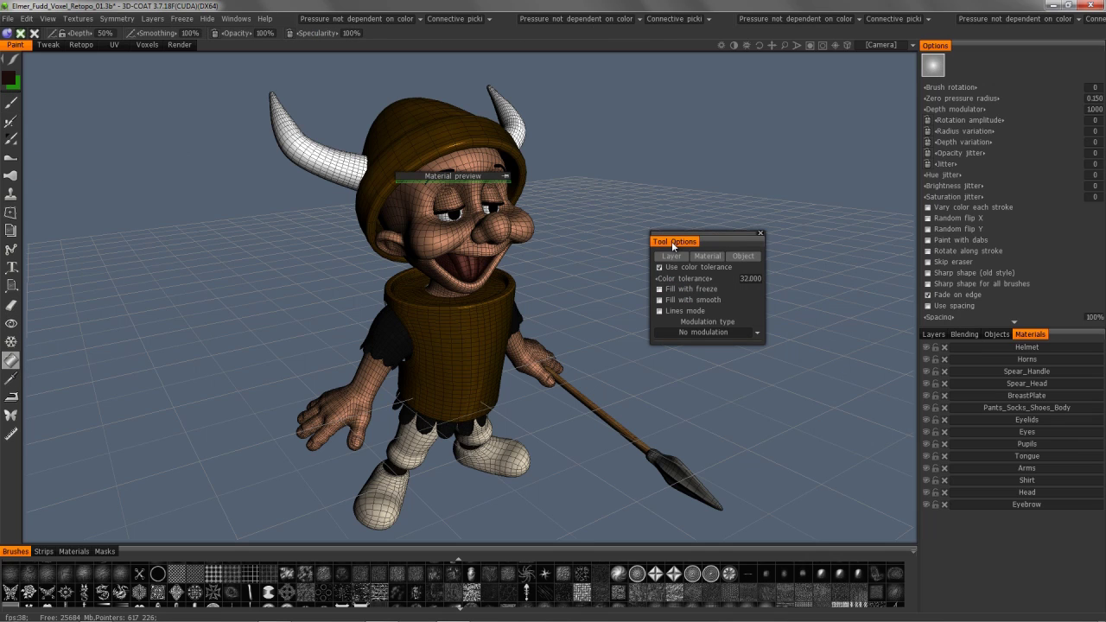
pyautogui.moveTo(726, 252); pyautogui.dragTo(968, 313)
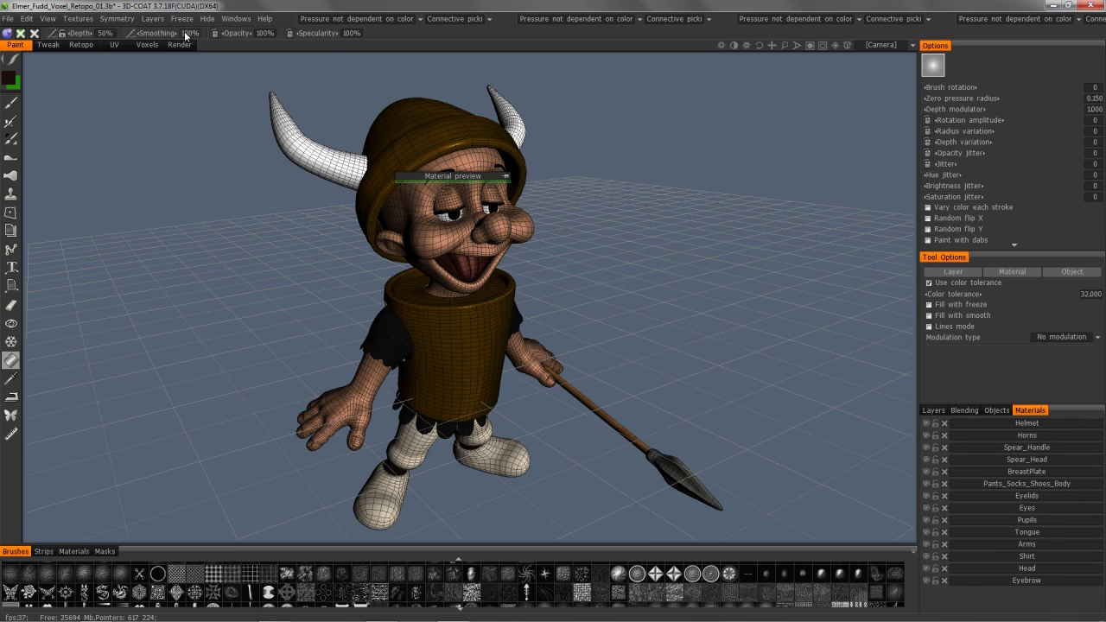
# - Restore the saved workspace from Voxel_Tool_Options_Inside_01.3dc_workspace in the Layouts folder
pyautogui.click(238, 21)
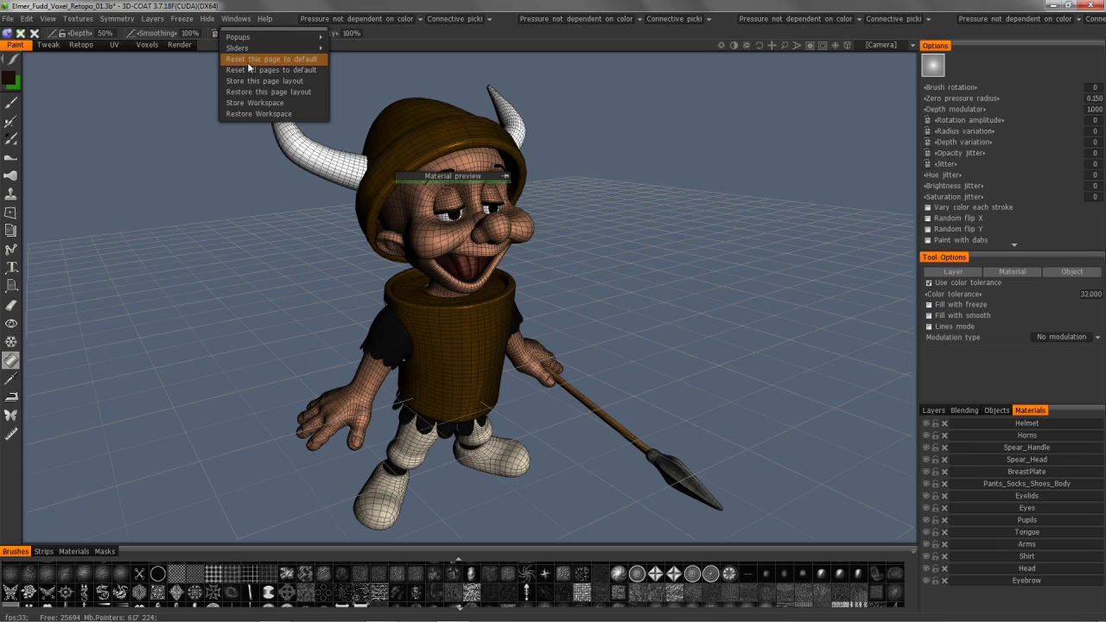
pyautogui.click(260, 113)
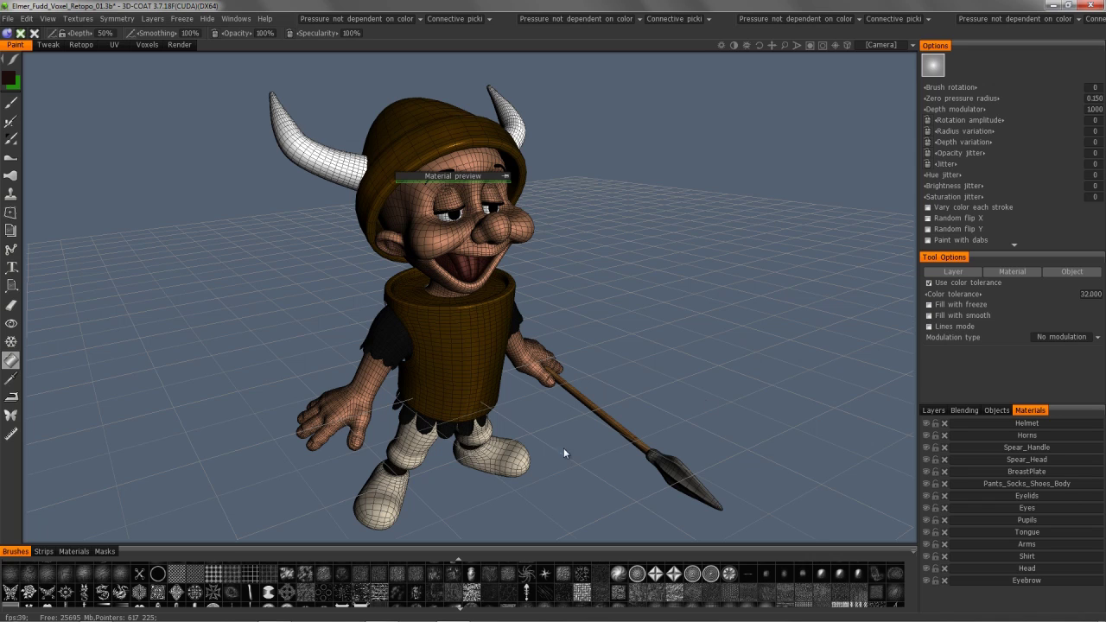
pyautogui.click(236, 18)
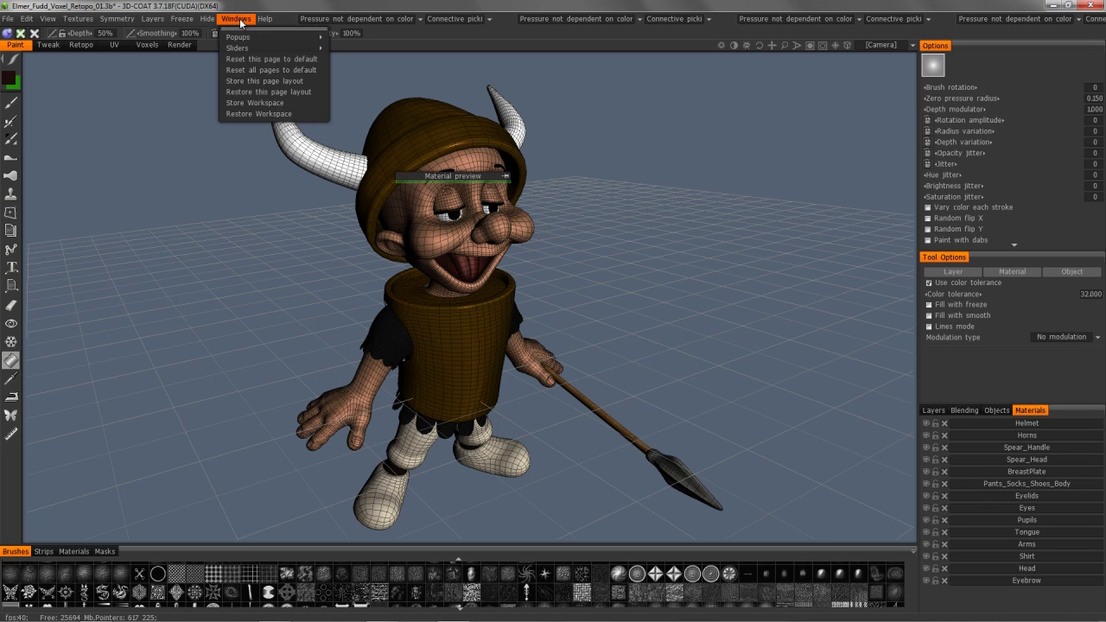
pyautogui.click(249, 114)
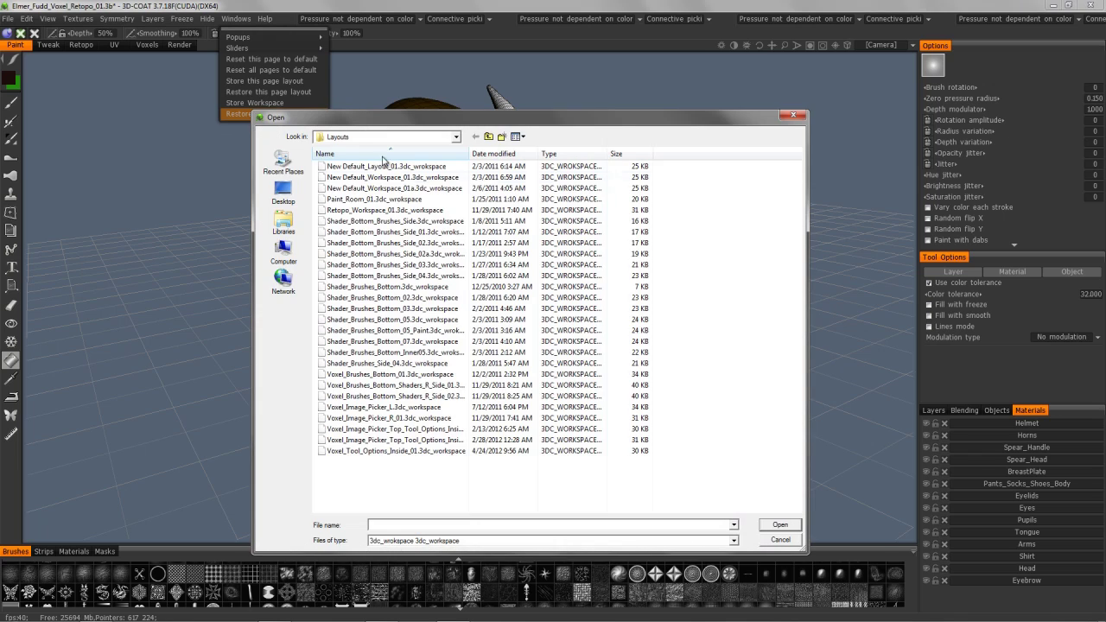
pyautogui.click(404, 451)
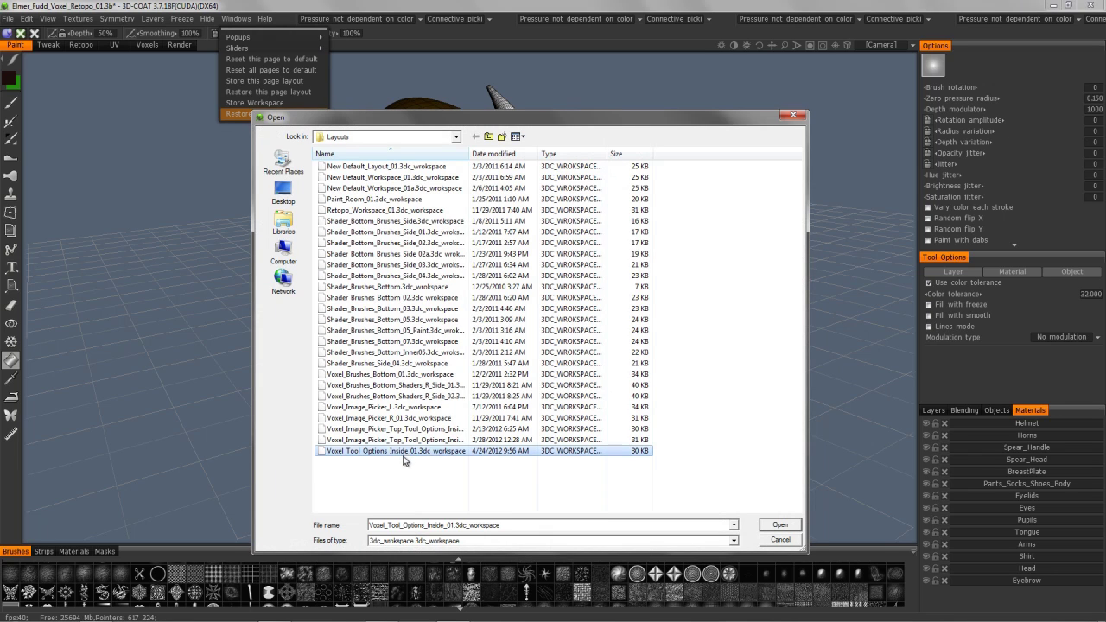
pyautogui.doubleClick(321, 451)
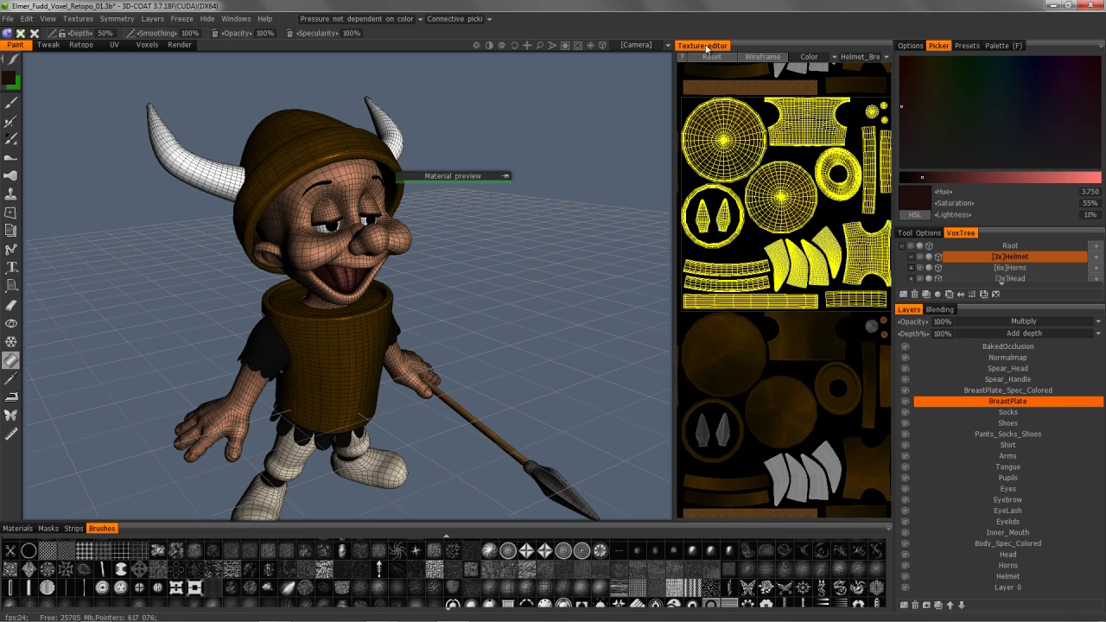
# - Try to define a new hotkey for the Texture UV Editor command
pyautogui.click(79, 19)
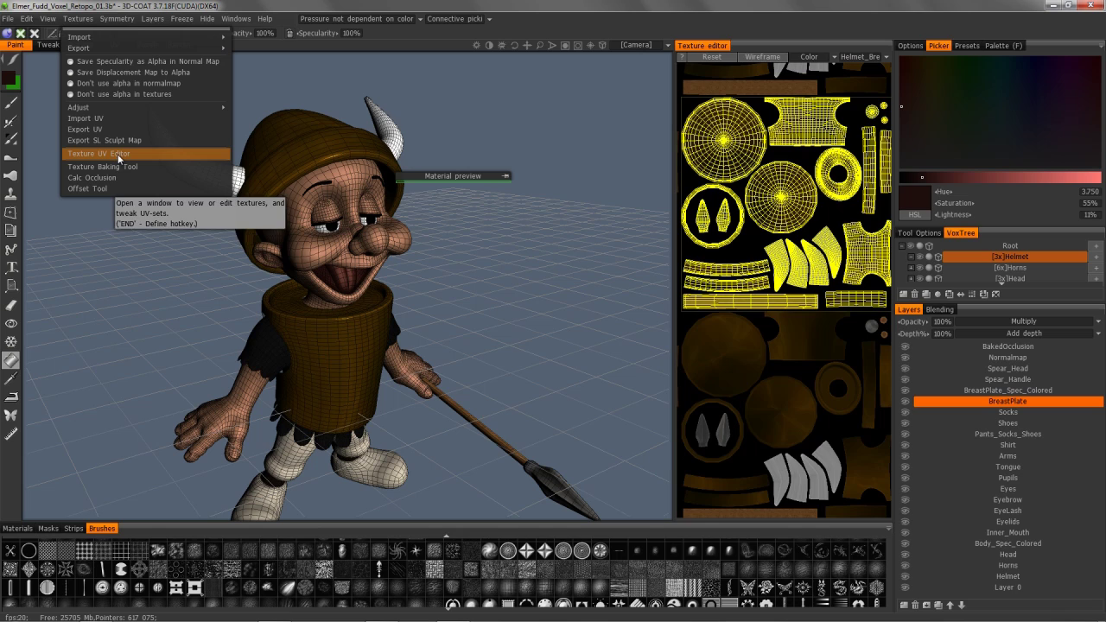
pyautogui.press('End')
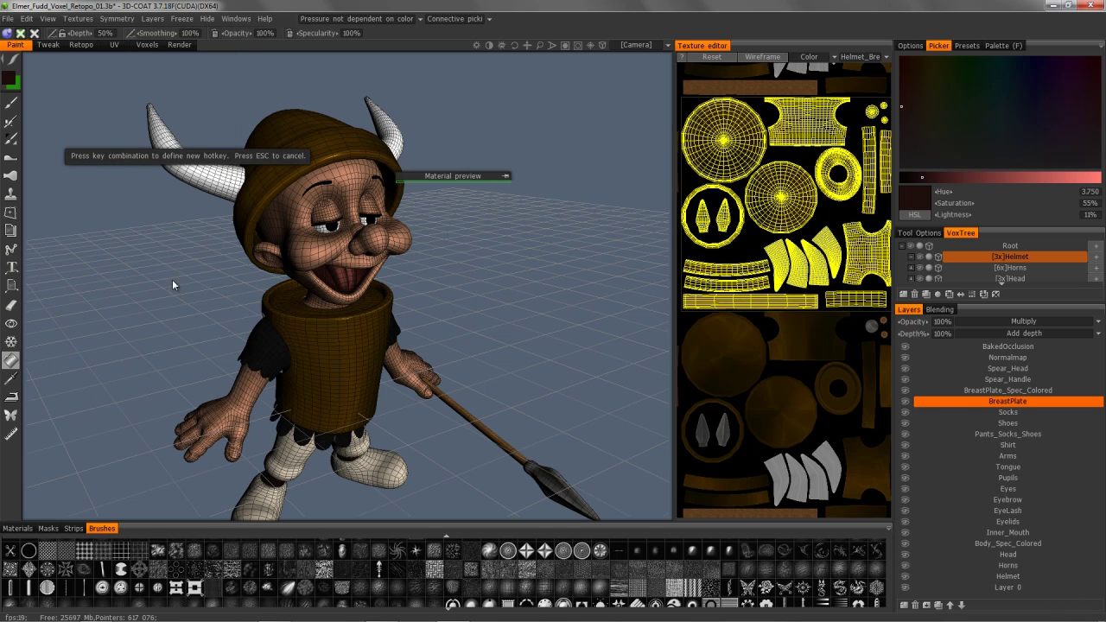
pyautogui.press('t')
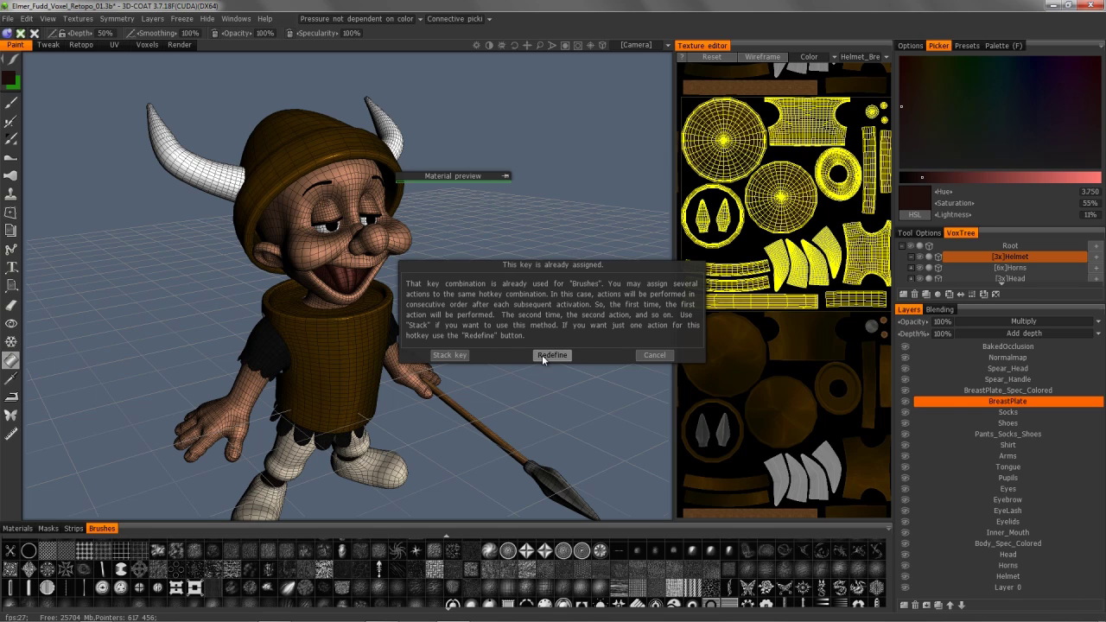
pyautogui.click(650, 355)
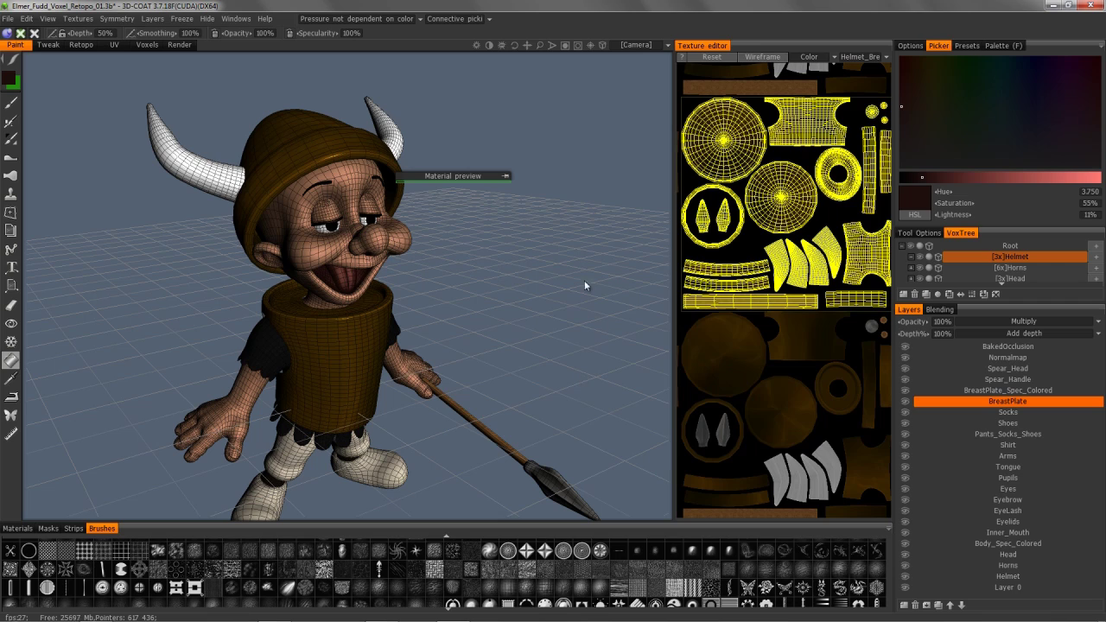
# - Look at the existing hotkey files in the dialog for saving hotkeys, and leave it without saving
pyautogui.click(27, 18)
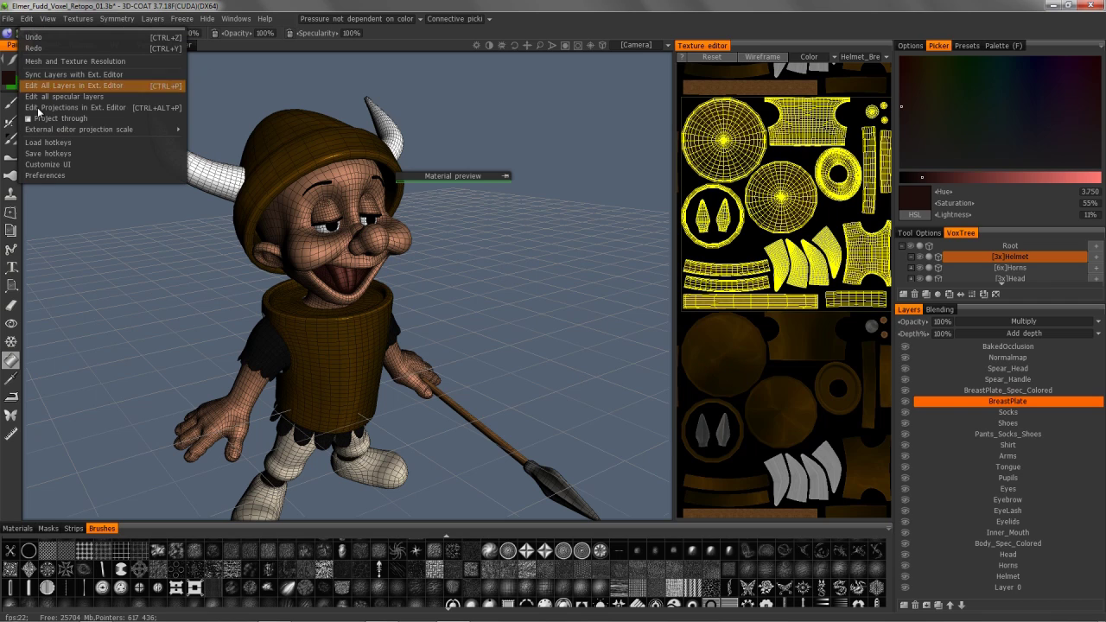
pyautogui.click(97, 154)
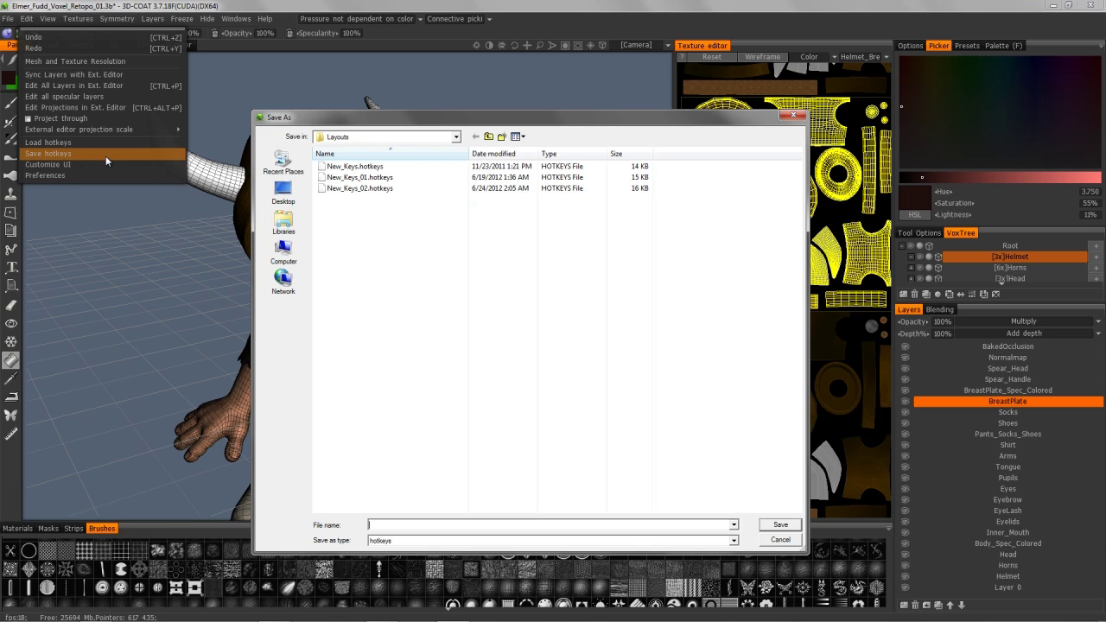
pyautogui.click(778, 541)
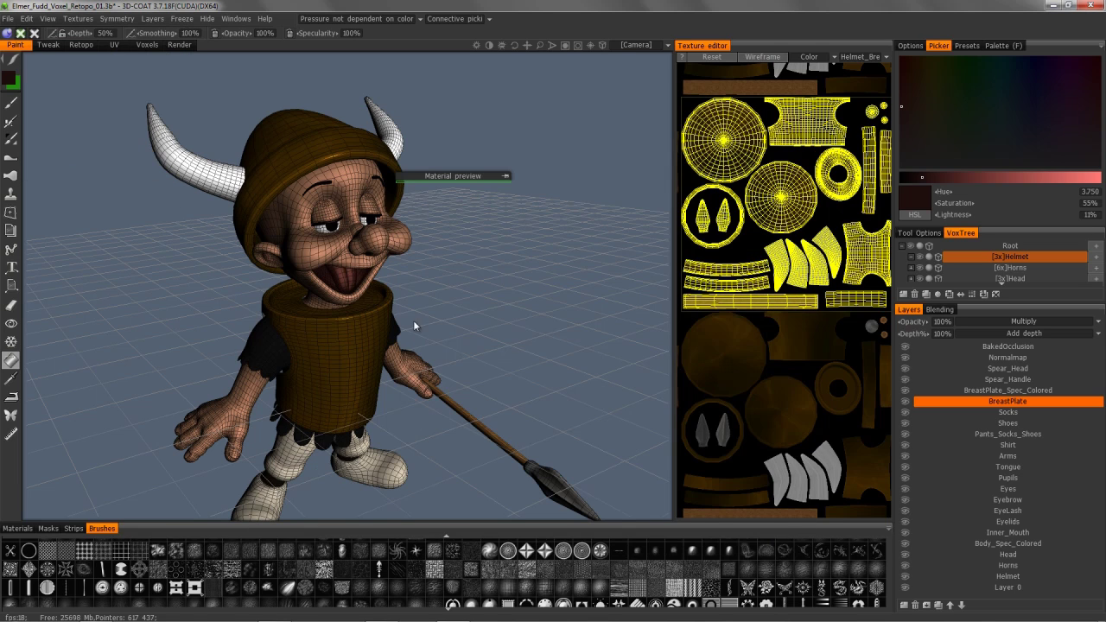
# - Load the hotkey set New_Keys_02.hotkeys from the Layouts folder
pyautogui.click(28, 19)
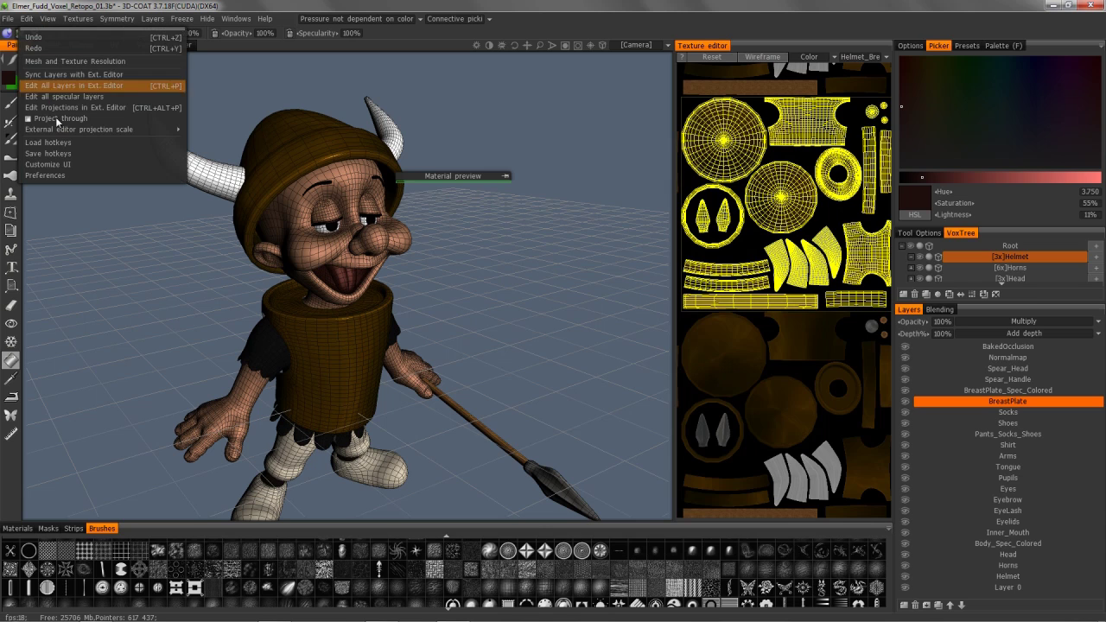
pyautogui.click(71, 143)
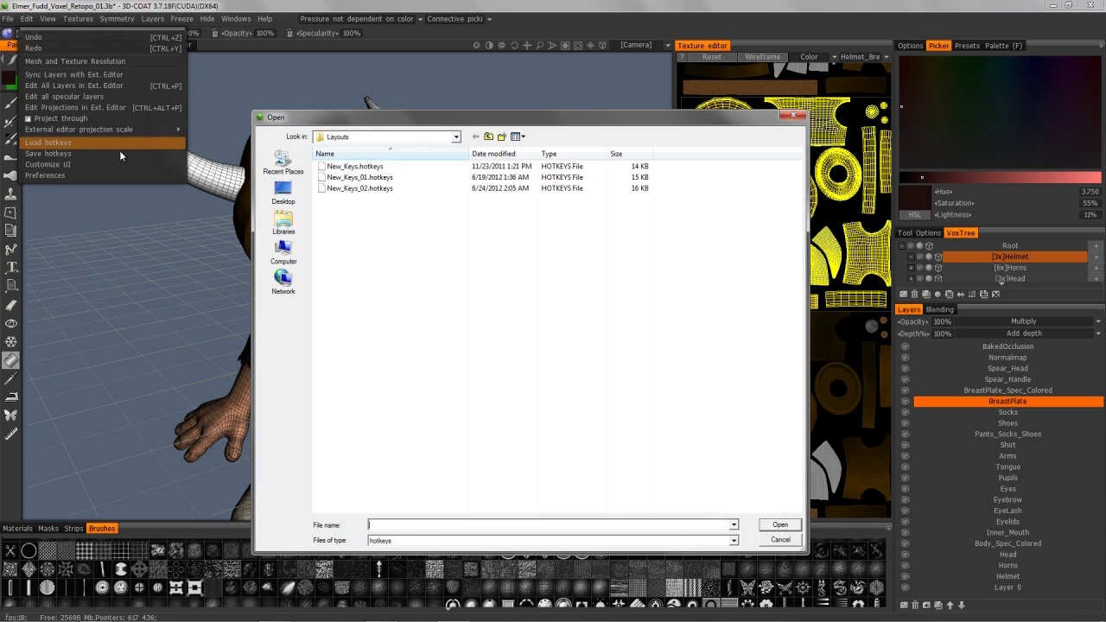
pyautogui.click(373, 141)
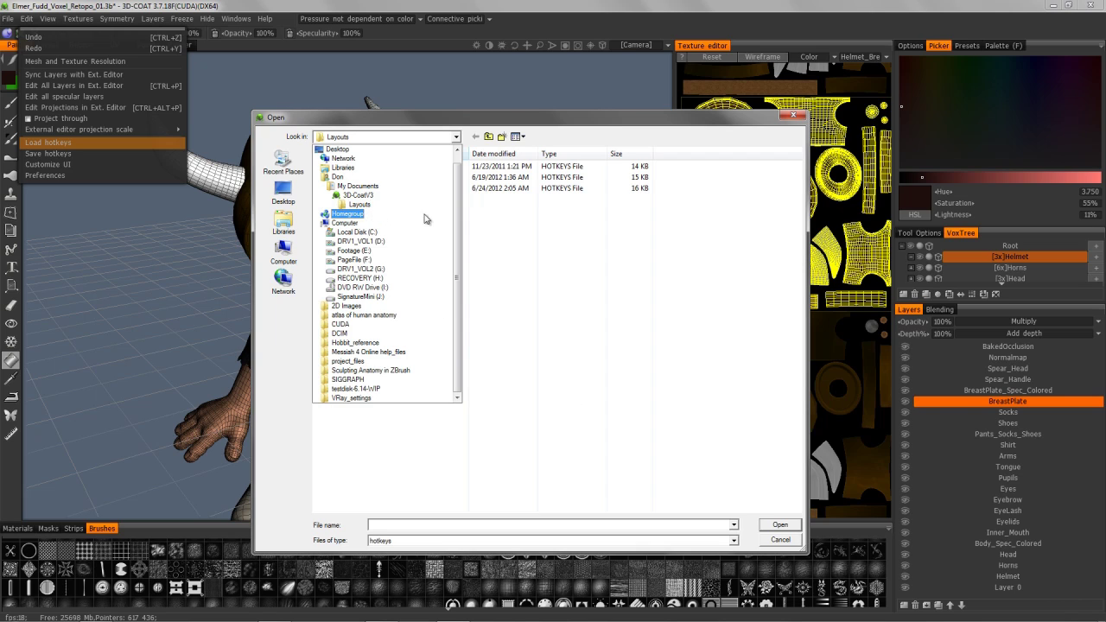
pyautogui.click(512, 119)
pyautogui.doubleClick(344, 188)
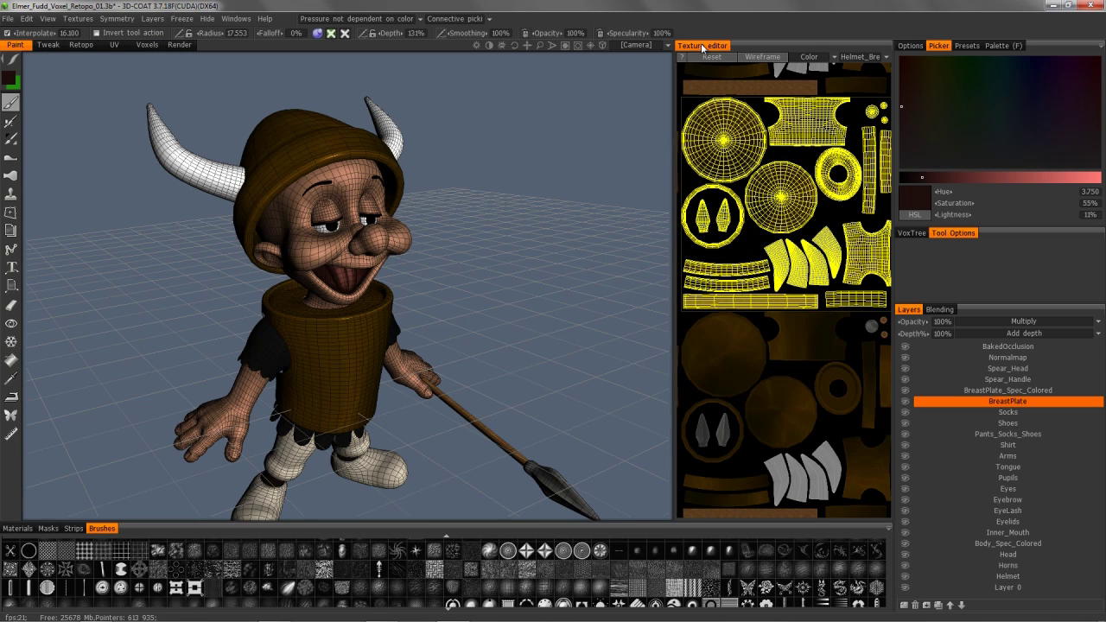
# - Detach the Texture editor into a floating window, dock it again between the viewport and the Picker, and widen it
pyautogui.moveTo(703, 50); pyautogui.dragTo(713, 240)
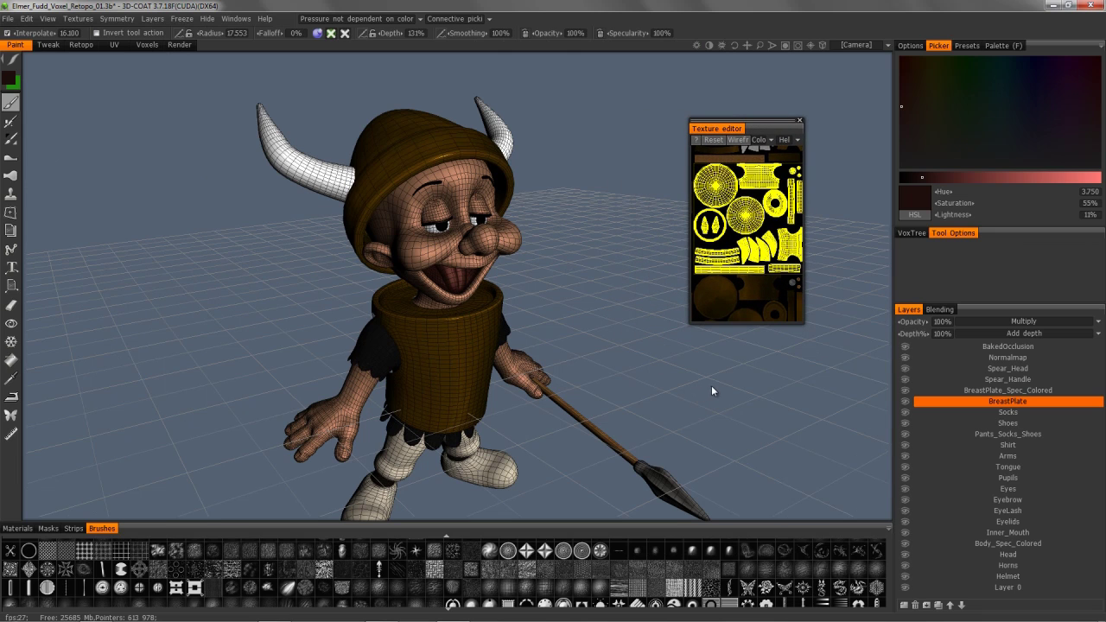
pyautogui.moveTo(719, 132); pyautogui.dragTo(883, 253)
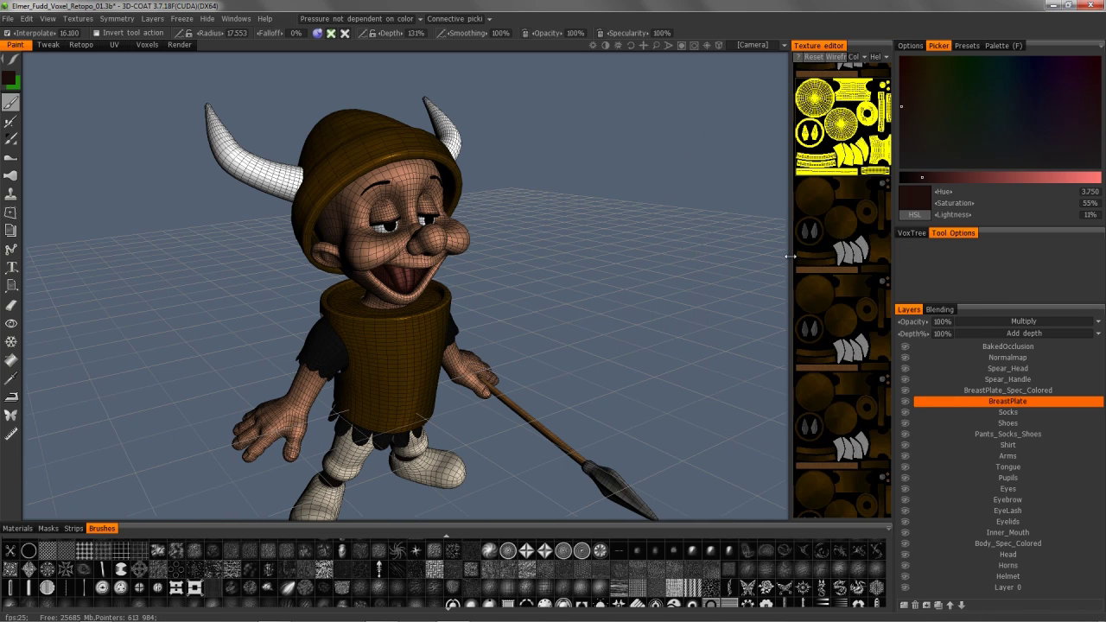
pyautogui.moveTo(790, 256); pyautogui.dragTo(644, 259)
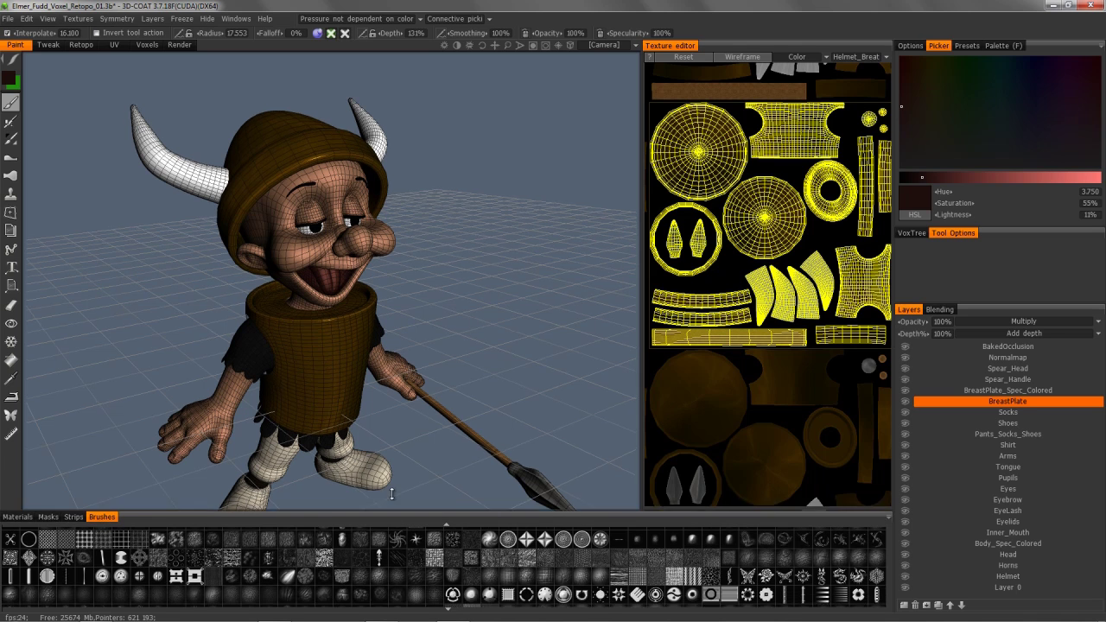
# - Browse through the available brush alphas in the Brushes panel
pyautogui.scroll(-4, 445, 553)
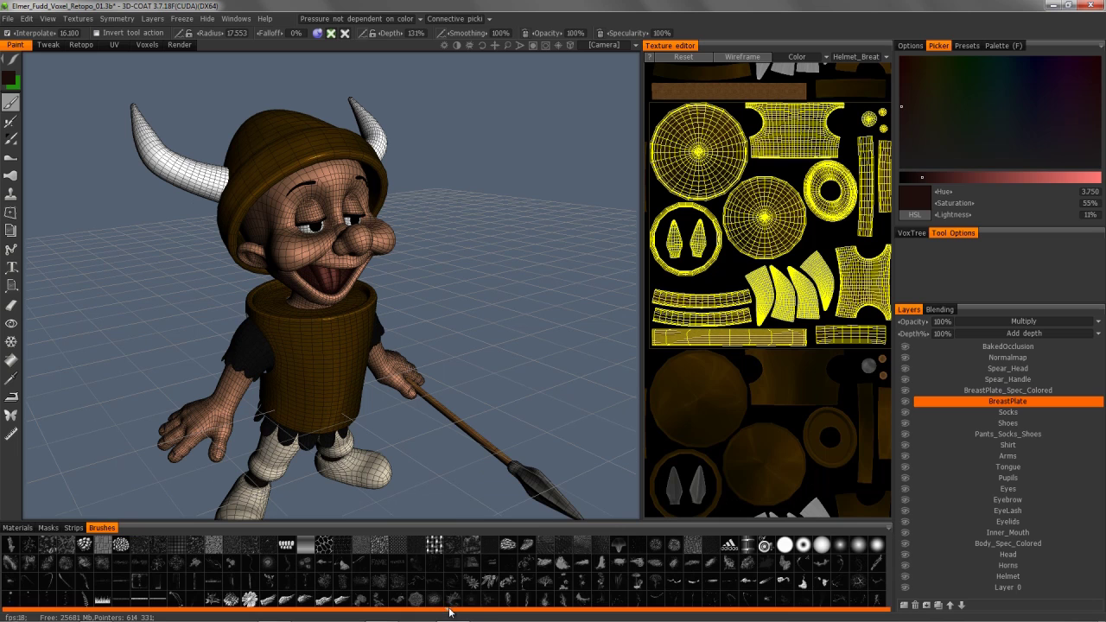
pyautogui.scroll(-3, 450, 609)
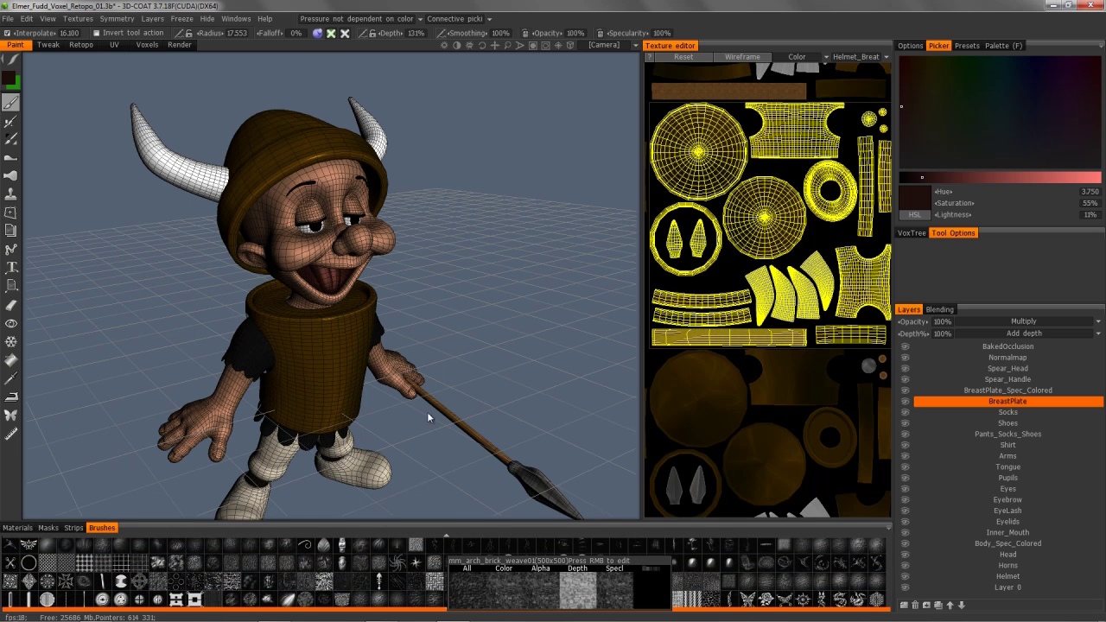
pyautogui.scroll(-2, 441, 544)
pyautogui.moveTo(454, 582)
pyautogui.mouseDown(button='middle')
pyautogui.moveTo(470, 430)
pyautogui.moveTo(464, 596)
pyautogui.moveTo(464, 399)
pyautogui.mouseUp(button='middle')
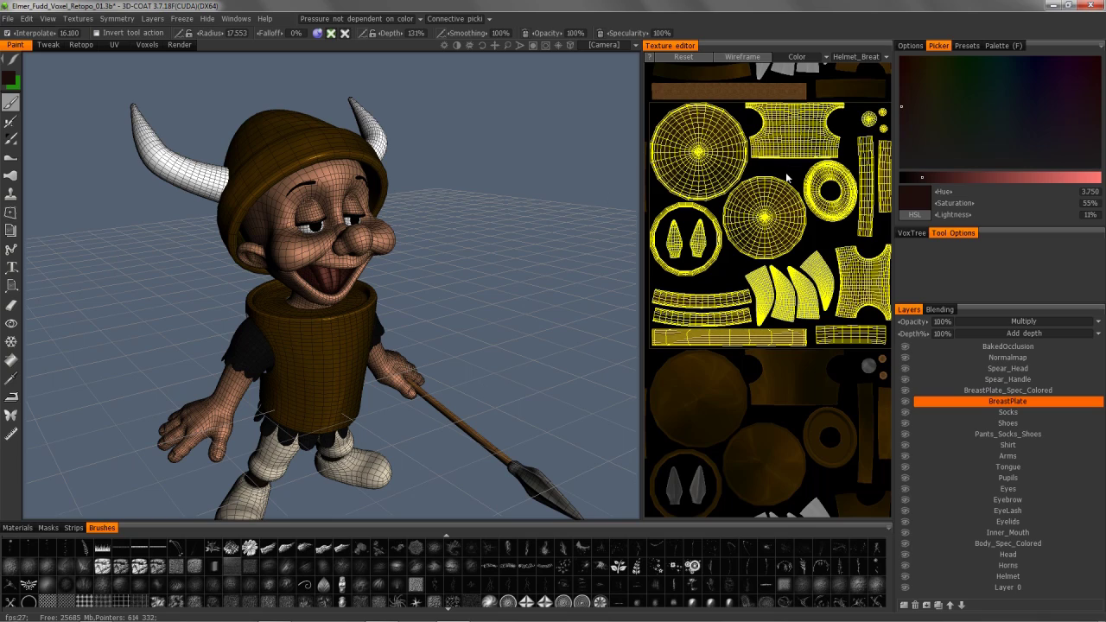
# - Inspect the UV islands up close in the Texture editor and enlarge the brush radius to 177
pyautogui.moveTo(788, 176)
pyautogui.mouseDown(button='middle')
pyautogui.moveTo(795, 195)
pyautogui.moveTo(802, 174)
pyautogui.mouseUp(button='middle')
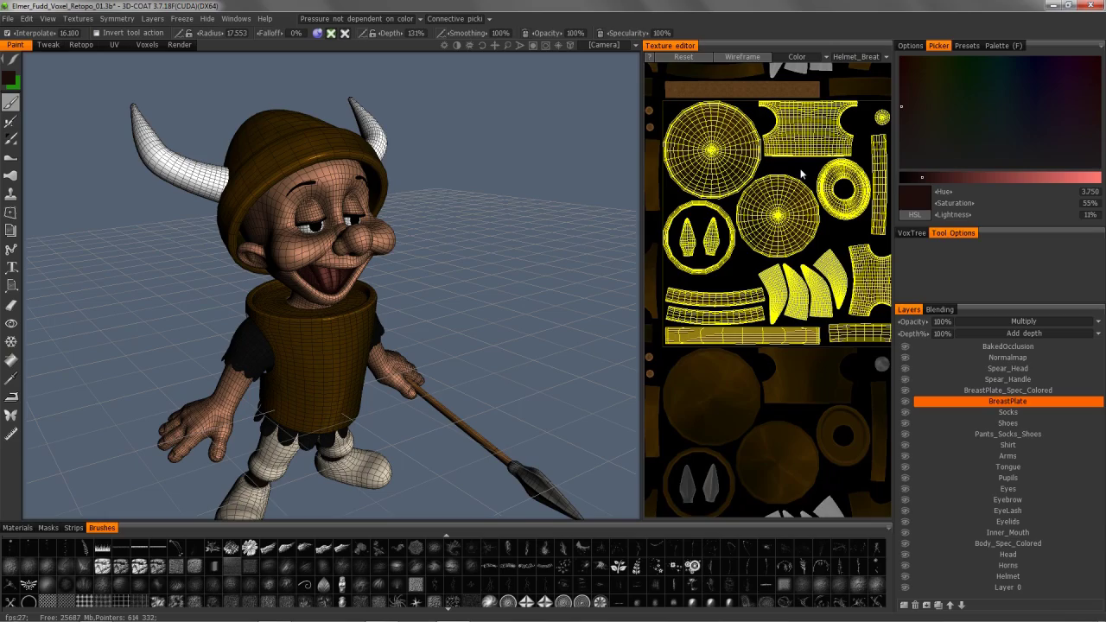
pyautogui.scroll(3, 803, 175)
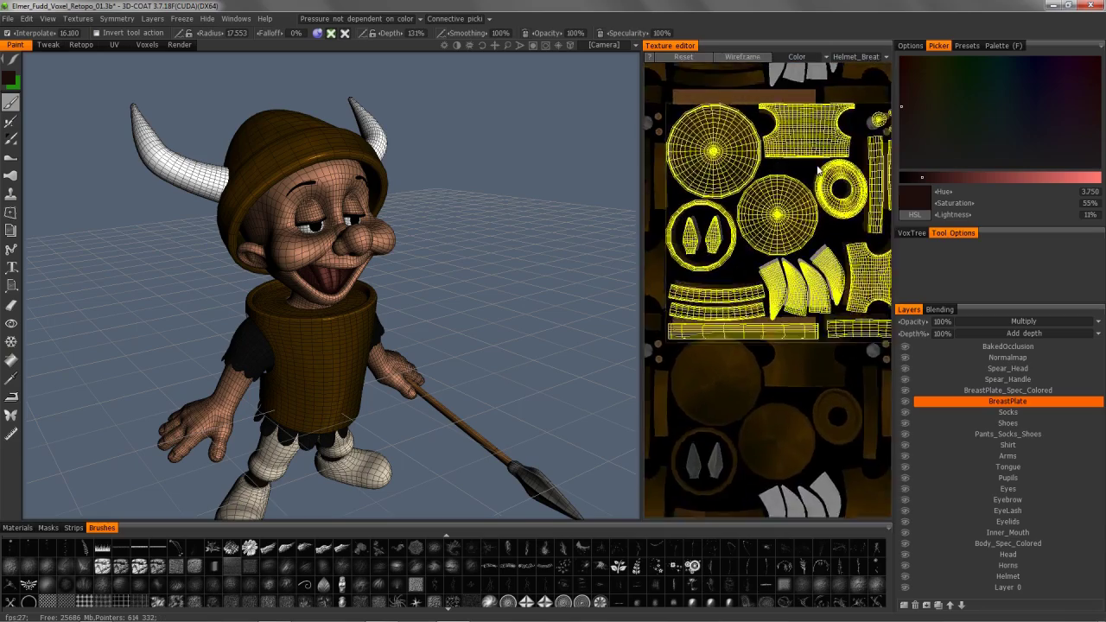
pyautogui.moveTo(826, 157)
pyautogui.mouseDown(button='right')
pyautogui.moveTo(828, 139)
pyautogui.moveTo(824, 157)
pyautogui.mouseUp(button='right')
pyautogui.scroll(2, 817, 154)
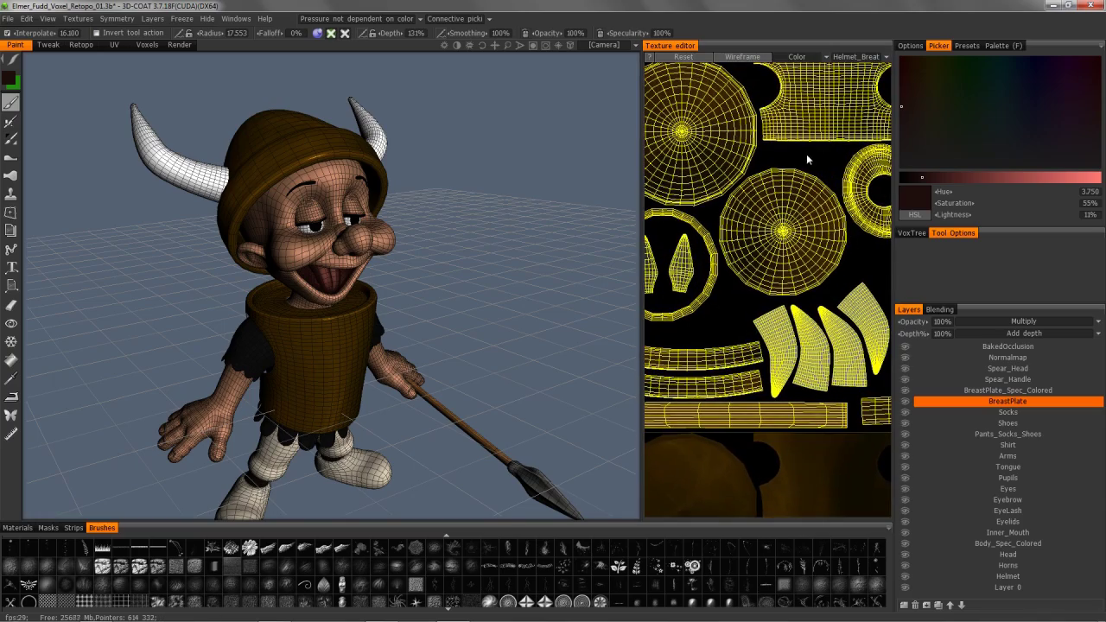
pyautogui.moveTo(819, 161); pyautogui.dragTo(783, 198, button='middle')
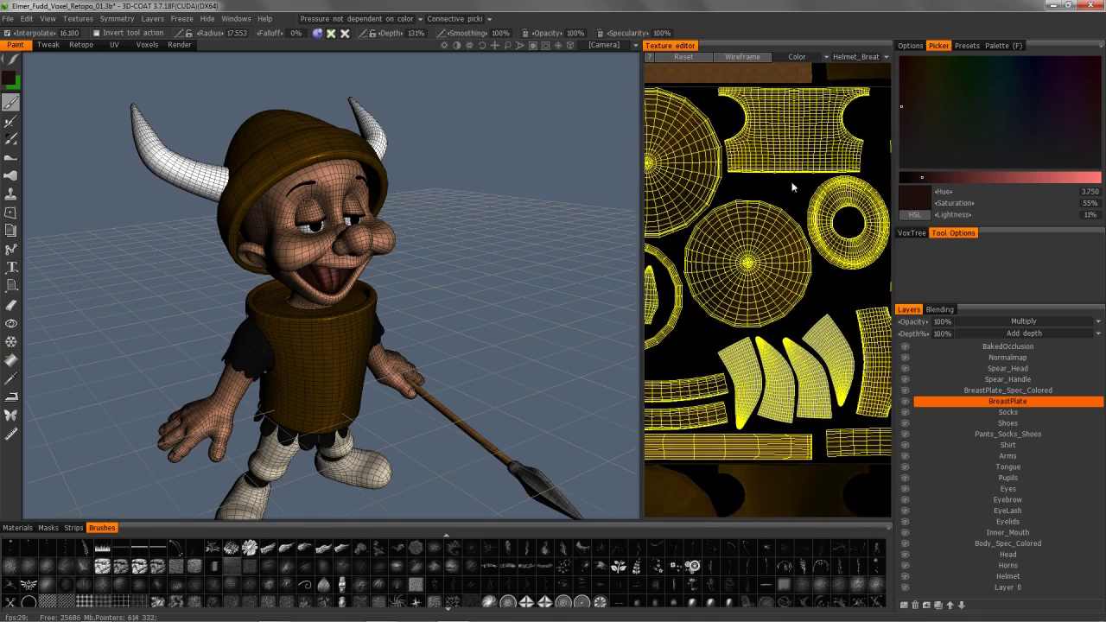
pyautogui.moveTo(787, 141); pyautogui.dragTo(833, 139, button='right')
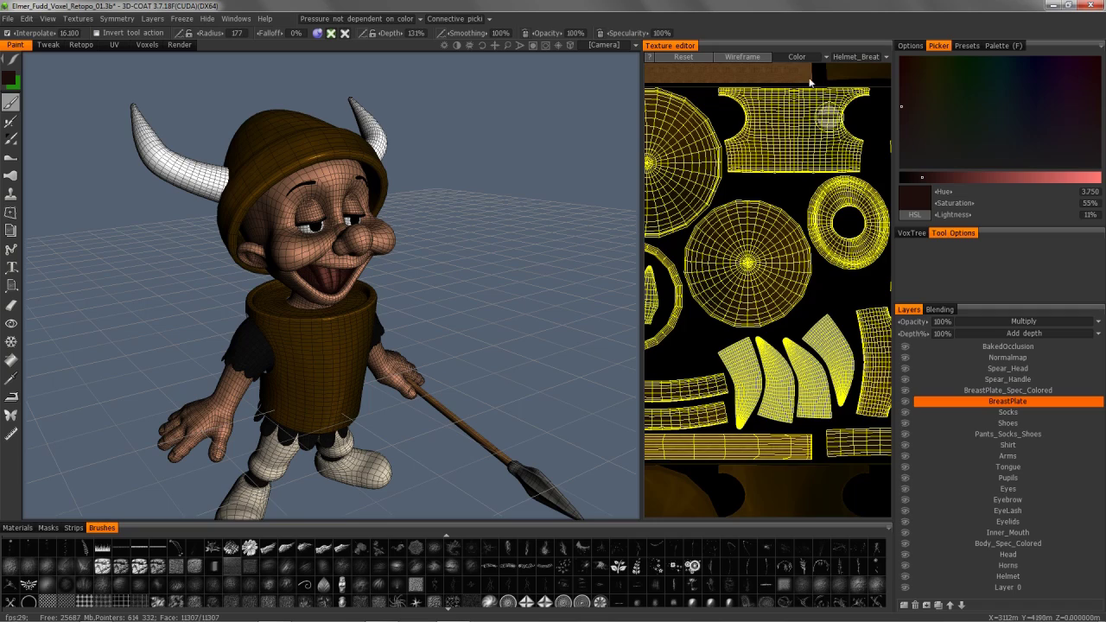
pyautogui.moveTo(780, 157); pyautogui.dragTo(794, 175, button='middle')
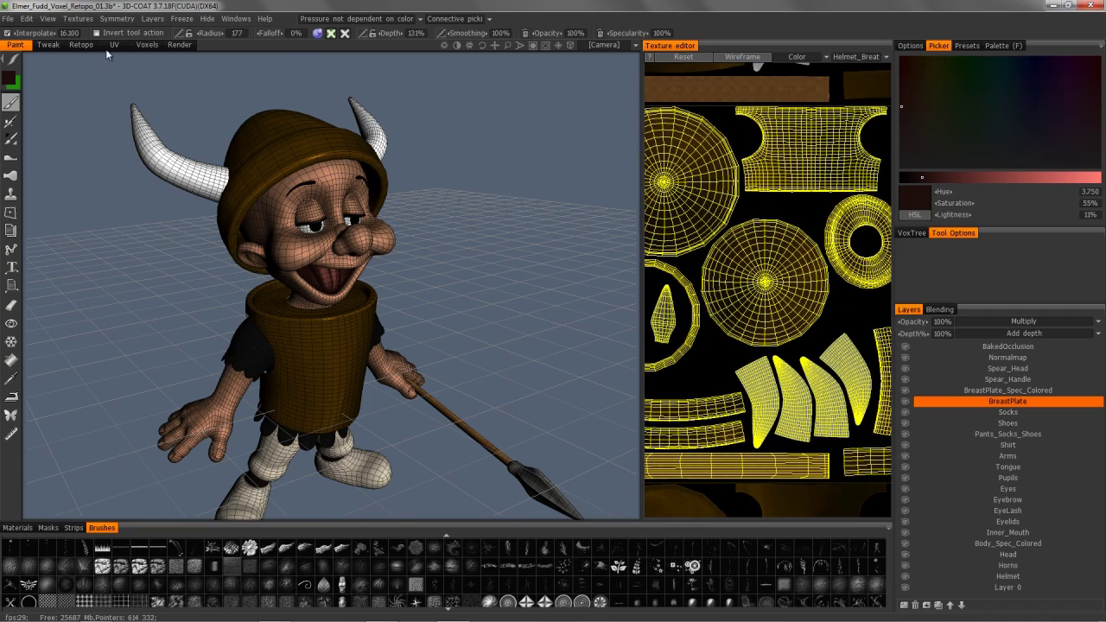
# - Switch to the UV room and examine the helmet, breastplate and spear islands in the UV preview
pyautogui.click(114, 45)
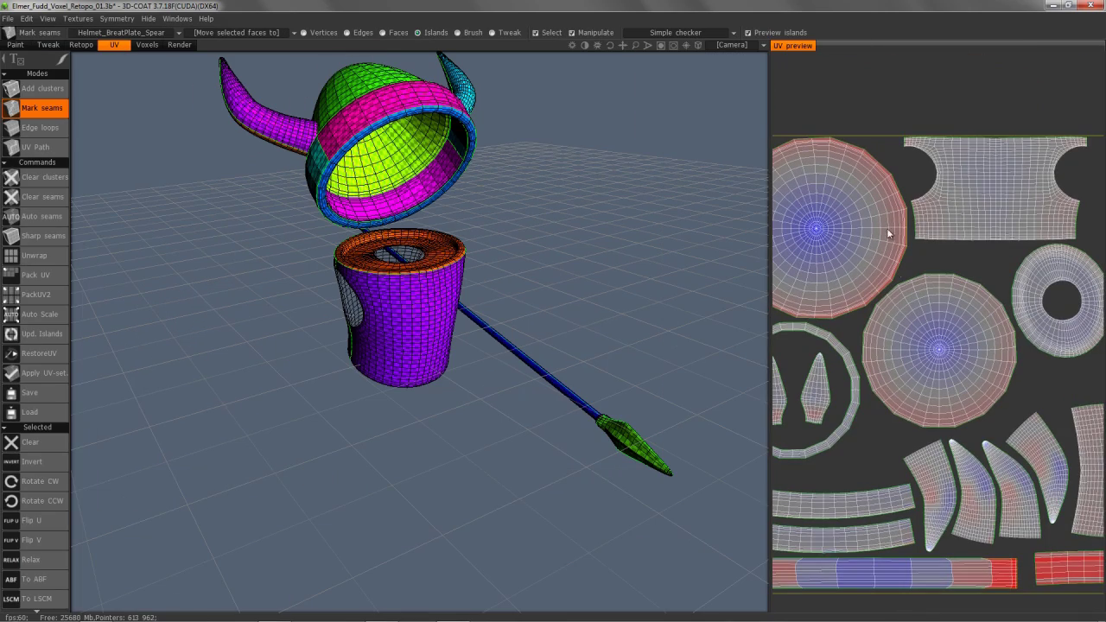
pyautogui.moveTo(976, 266); pyautogui.dragTo(1015, 254, button='middle')
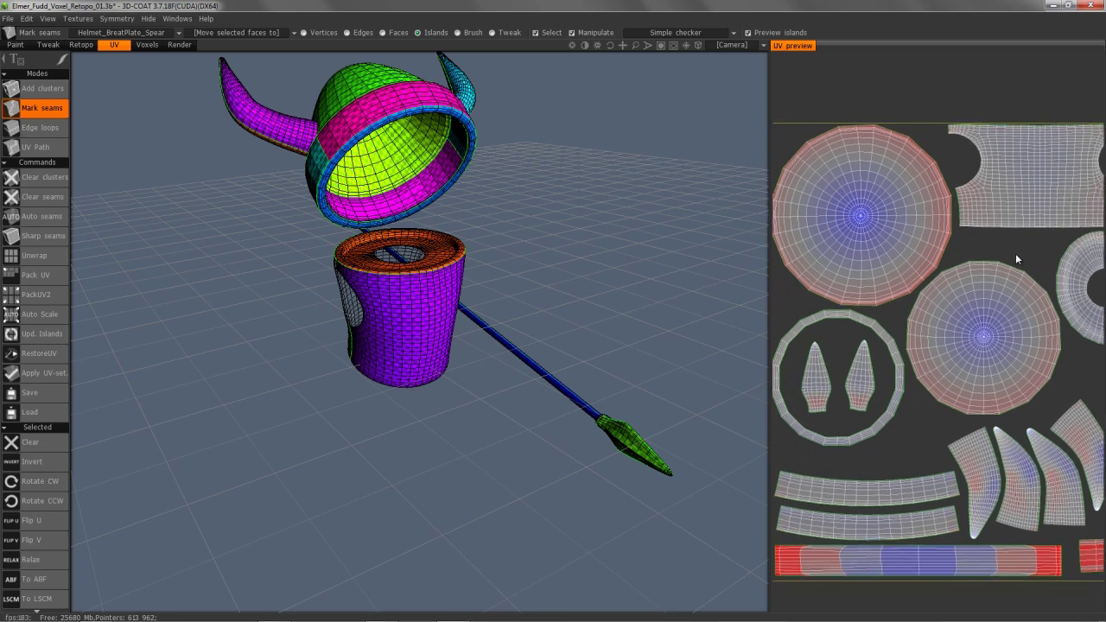
pyautogui.moveTo(1013, 252); pyautogui.dragTo(952, 235, button='right')
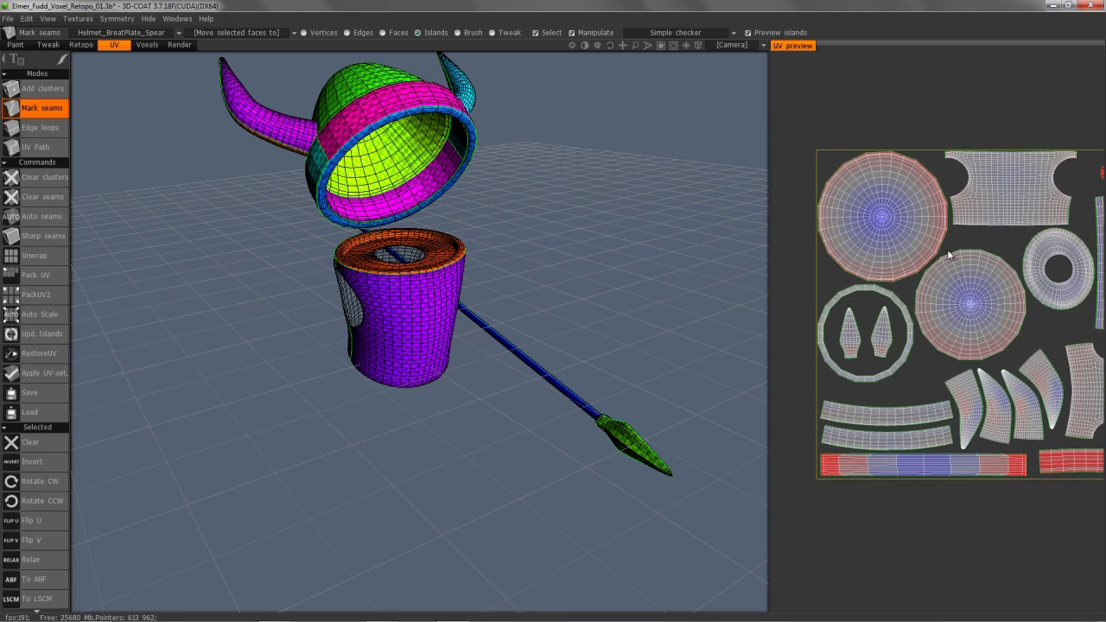
pyautogui.scroll(1, 998, 240)
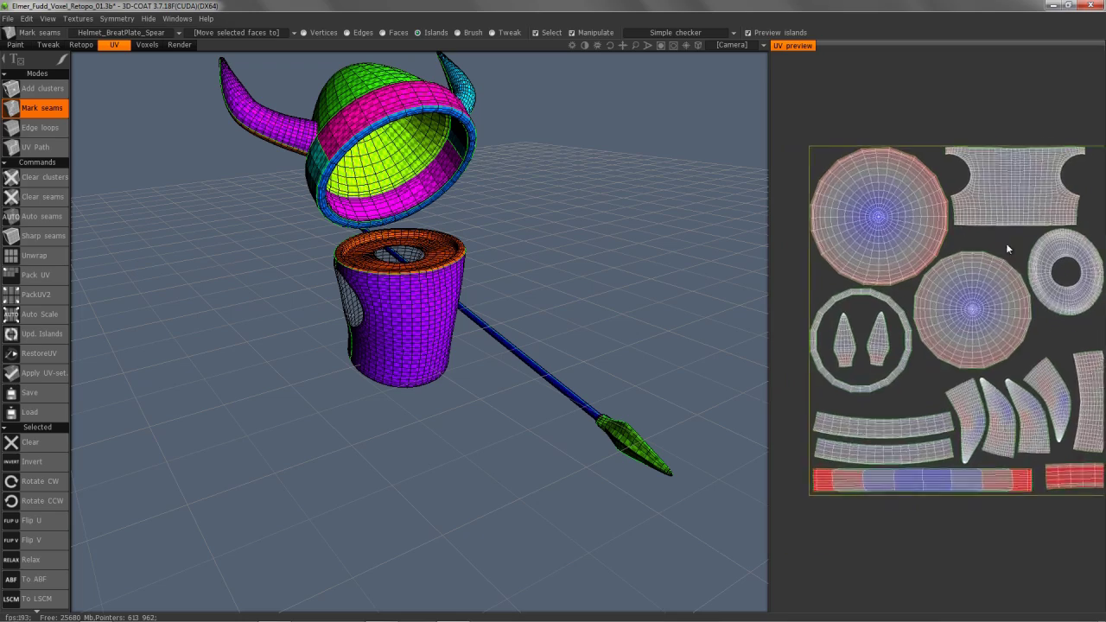
pyautogui.moveTo(1014, 246); pyautogui.dragTo(986, 236, button='right')
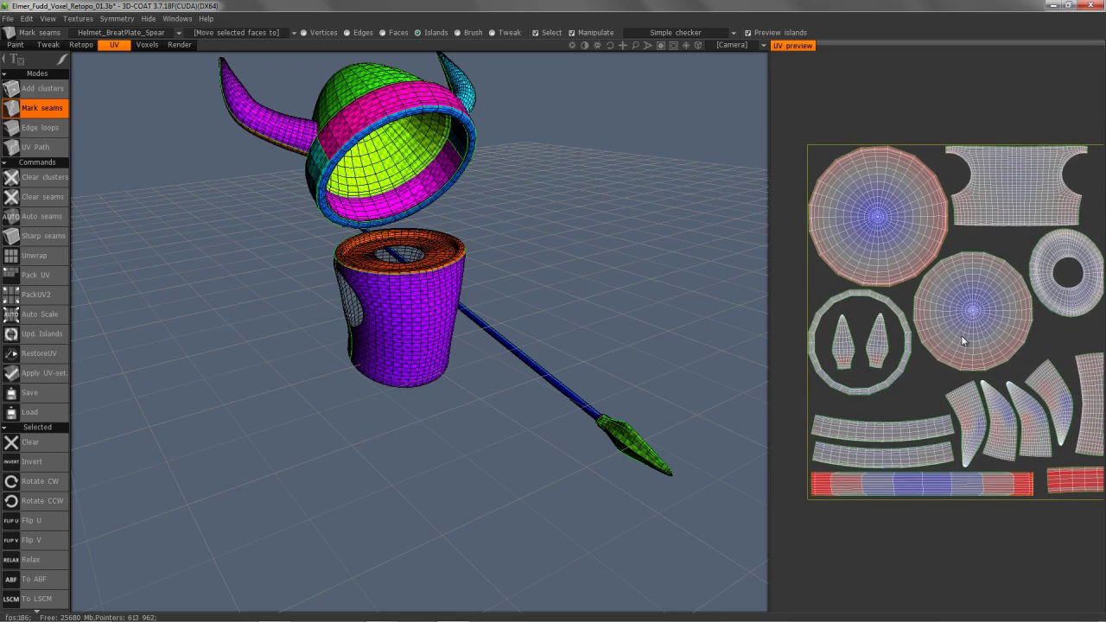
pyautogui.moveTo(920, 385)
pyautogui.mouseDown(button='middle')
pyautogui.moveTo(932, 387)
pyautogui.moveTo(886, 386)
pyautogui.moveTo(904, 386)
pyautogui.mouseUp(button='middle')
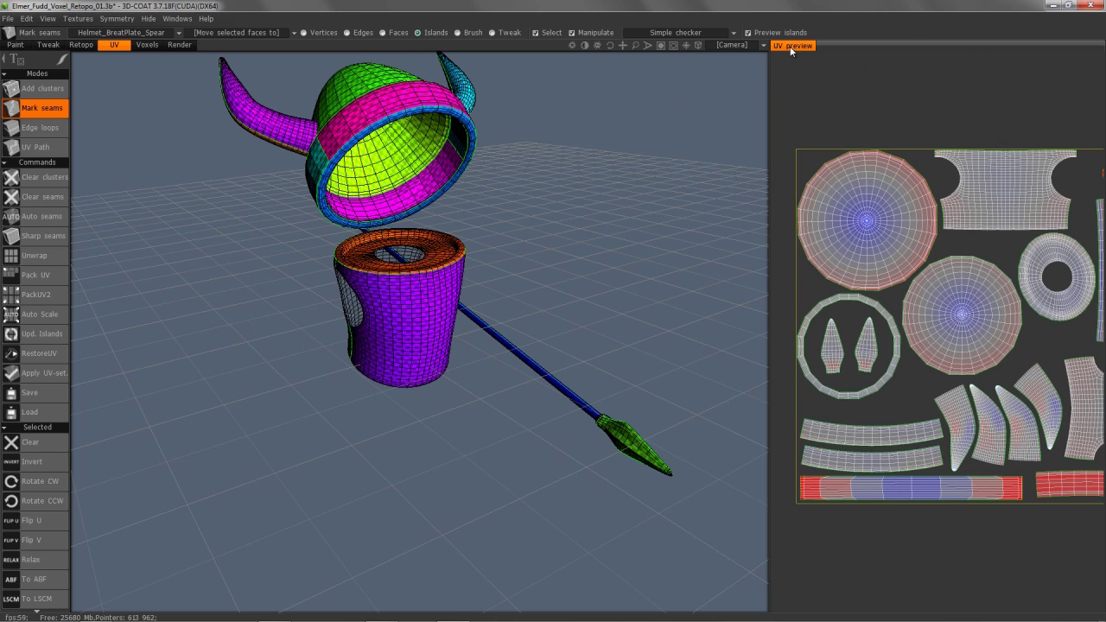
# - Dock the UV preview on the outer side of the tool column and widen it so the whole UV layout fits
pyautogui.moveTo(791, 47); pyautogui.dragTo(5, 216)
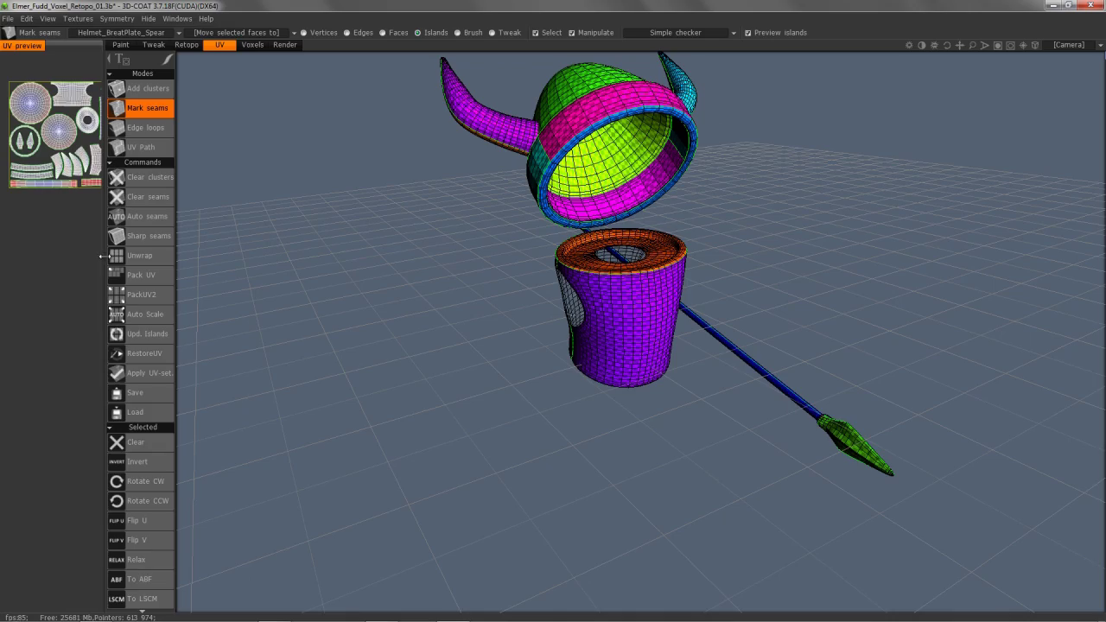
pyautogui.moveTo(103, 257); pyautogui.dragTo(436, 276)
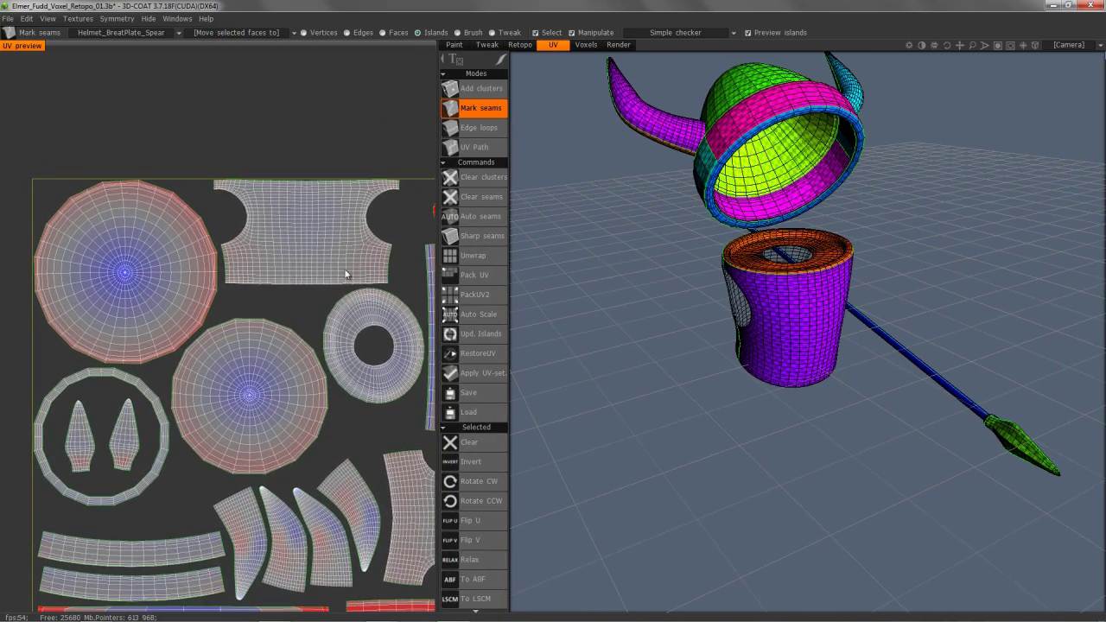
pyautogui.scroll(-5, 246, 238)
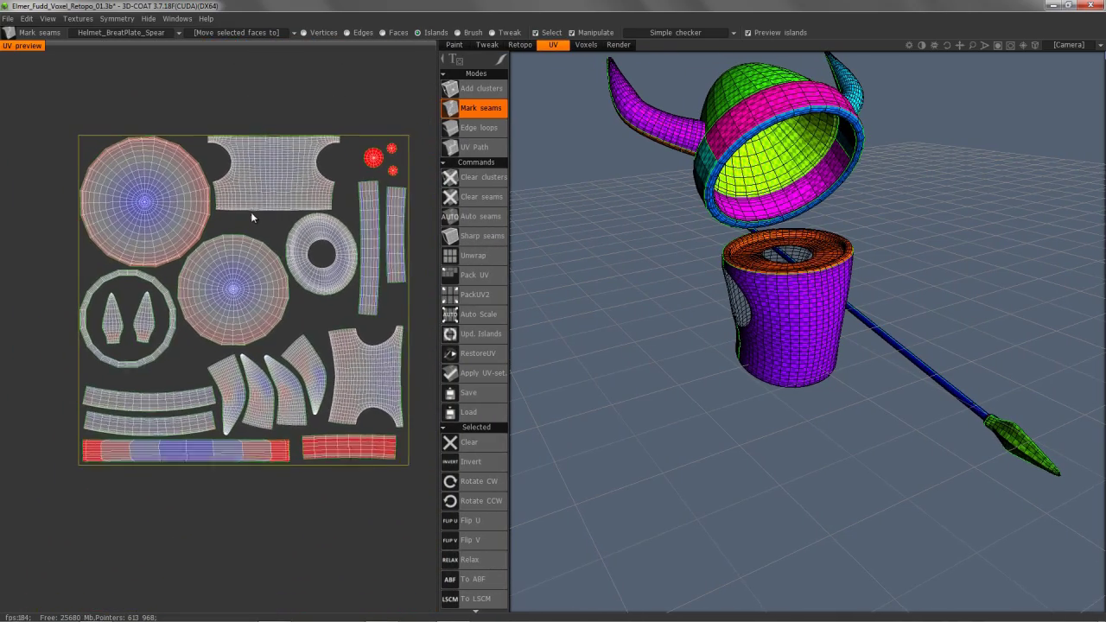
pyautogui.scroll(1, 201, 256)
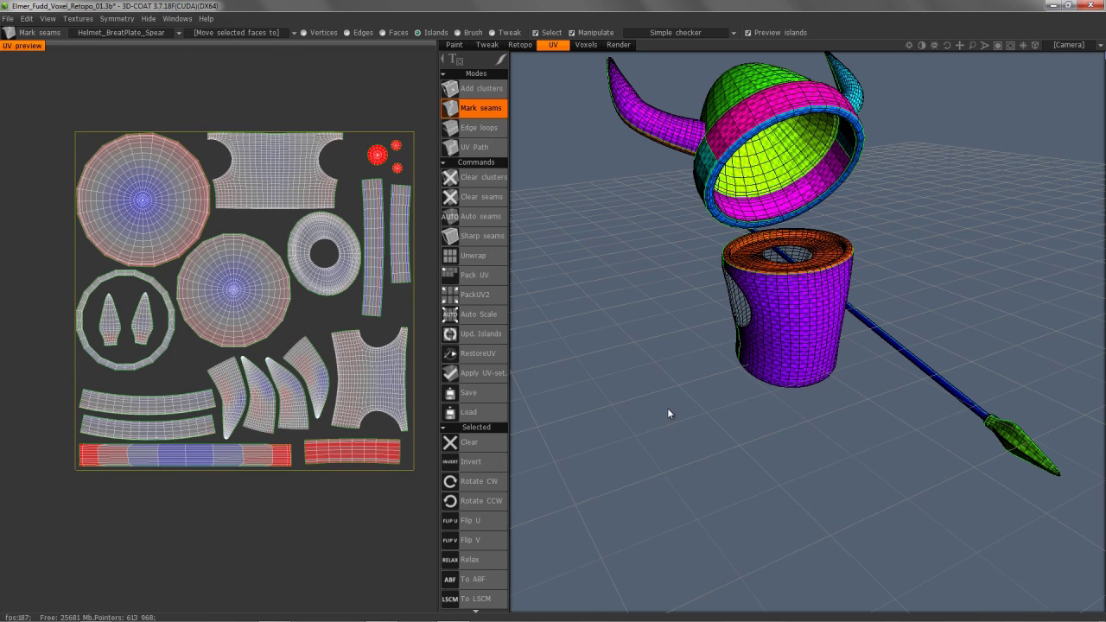
# - Return to the Paint room and review the full list of brush options
pyautogui.click(446, 44)
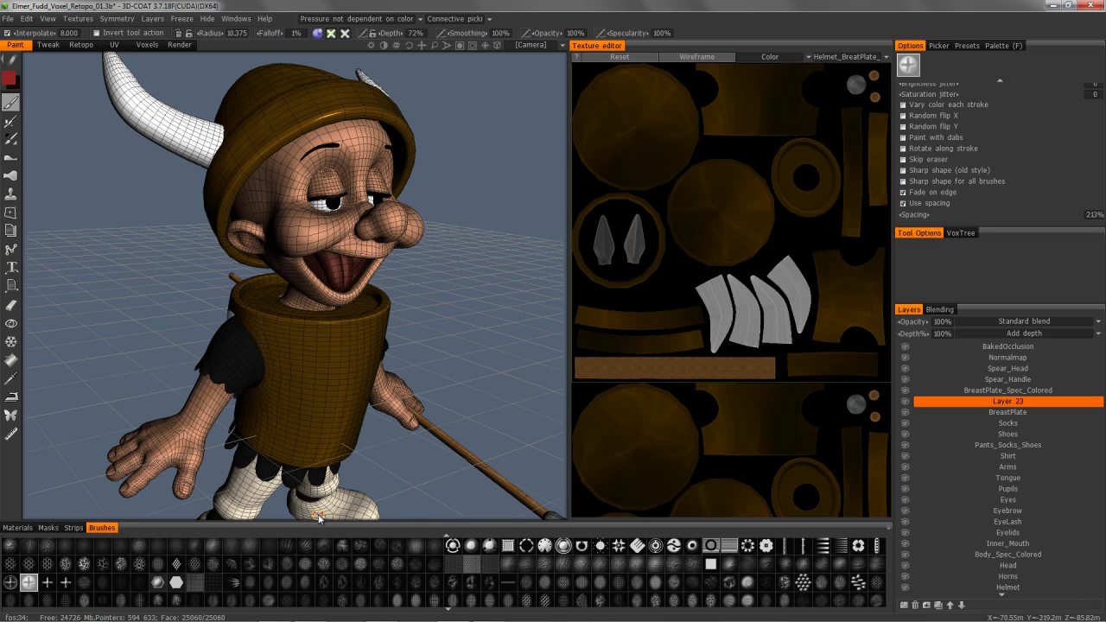
pyautogui.scroll(2, 938, 121)
pyautogui.scroll(4, 938, 152)
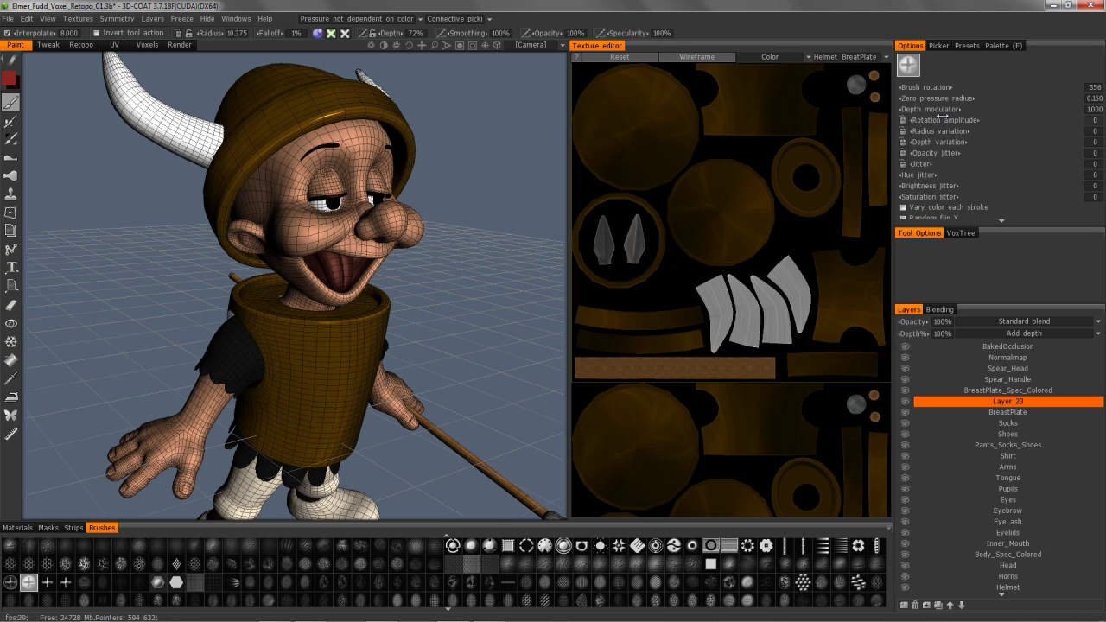
pyautogui.scroll(-5, 924, 131)
pyautogui.scroll(5, 925, 133)
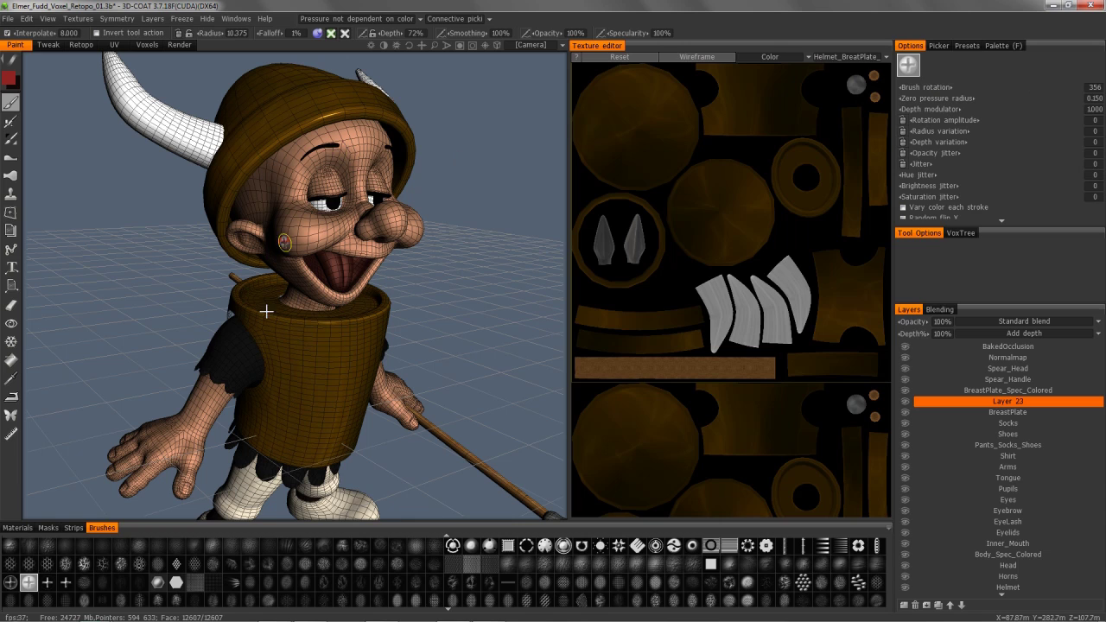
# - Enlarge the brush radius to 38.254 and set the brush rotation to 360
pyautogui.moveTo(295, 367); pyautogui.dragTo(319, 364, button='right')
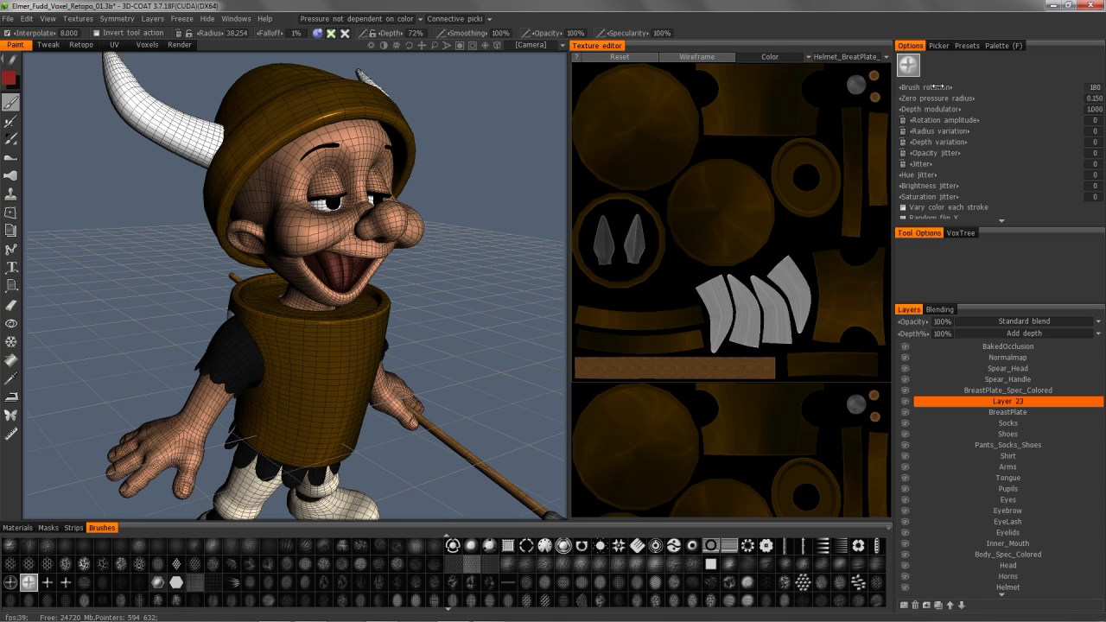
pyautogui.moveTo(902, 86); pyautogui.dragTo(986, 89)
pyautogui.click(1095, 89)
pyautogui.write('36')
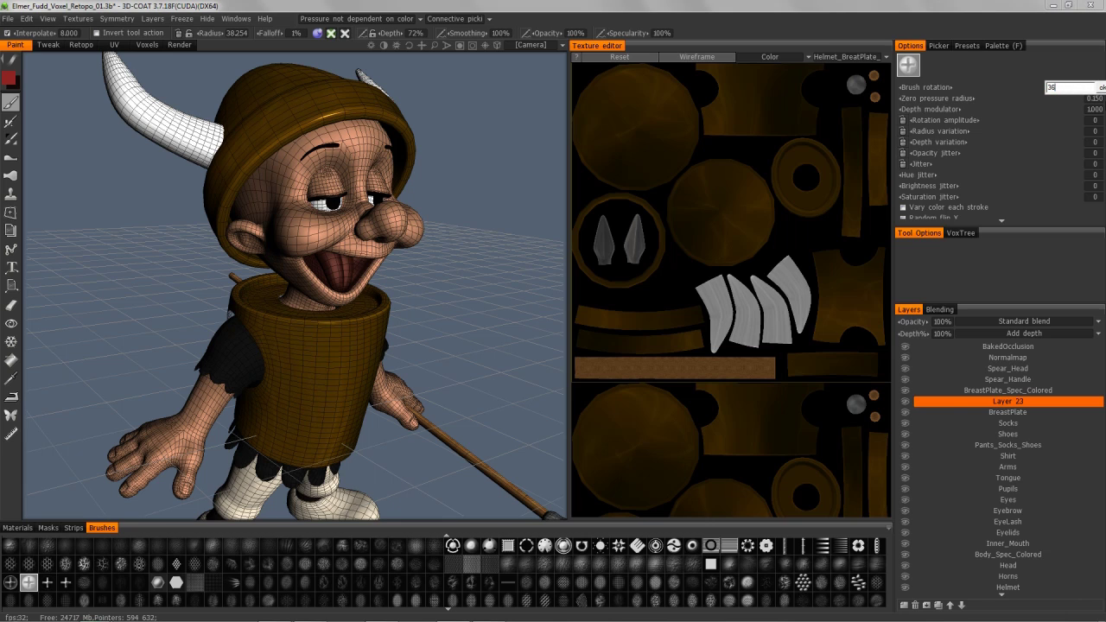
pyautogui.write('0')
pyautogui.press('Return')
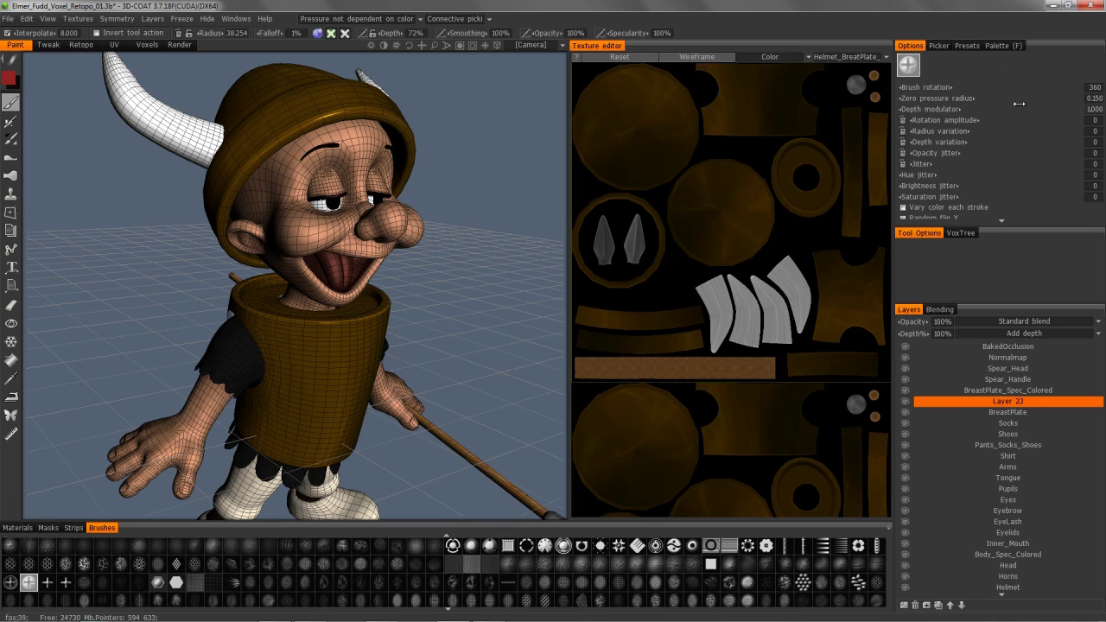
# - Rotate the cross-slotted brush alpha over the breastplate in small increments to a brush rotation of 324
pyautogui.keyDown('alt'); pyautogui.moveTo(296, 209); pyautogui.dragTo(297, 355); pyautogui.keyUp('alt')
pyautogui.moveTo(298, 354); pyautogui.dragTo(300, 355, button='right')
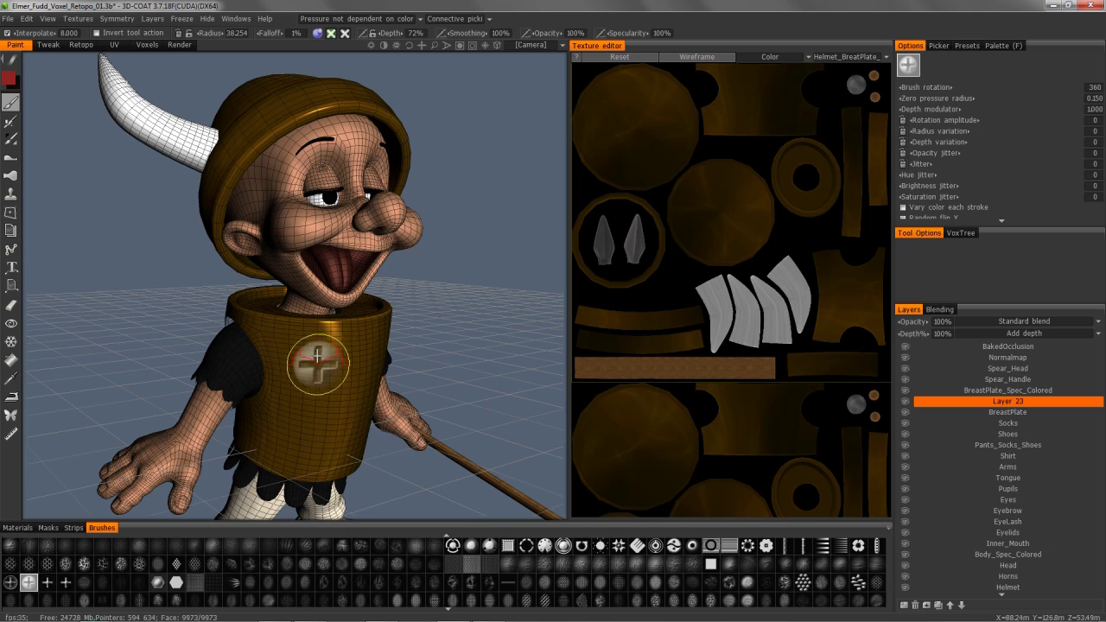
pyautogui.press('9')
pyautogui.press('9')
pyautogui.press('9')
pyautogui.press('9')
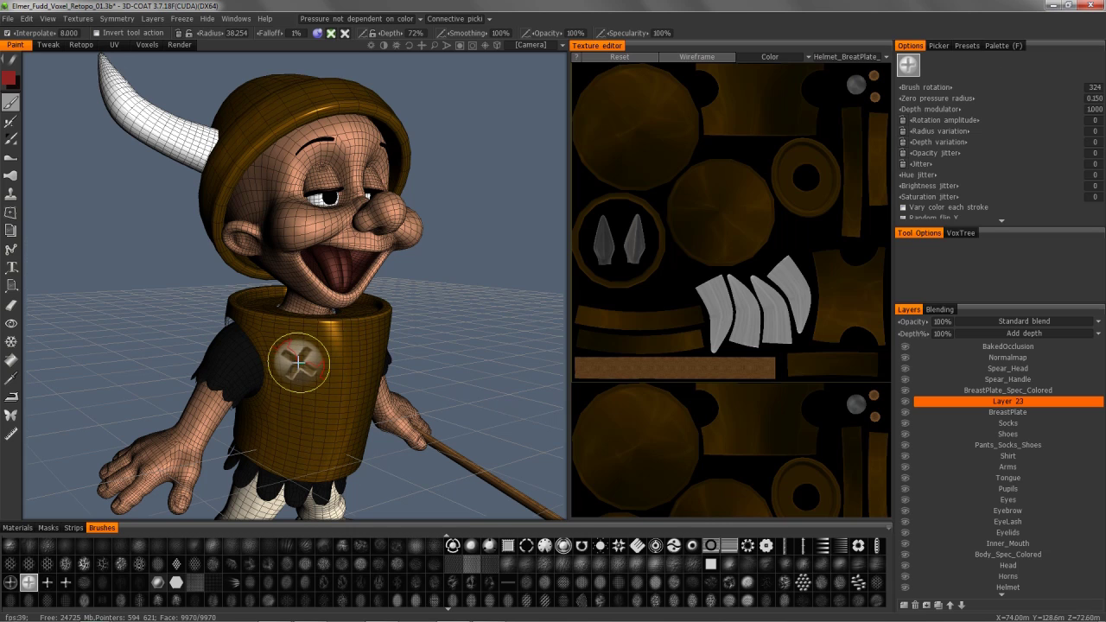
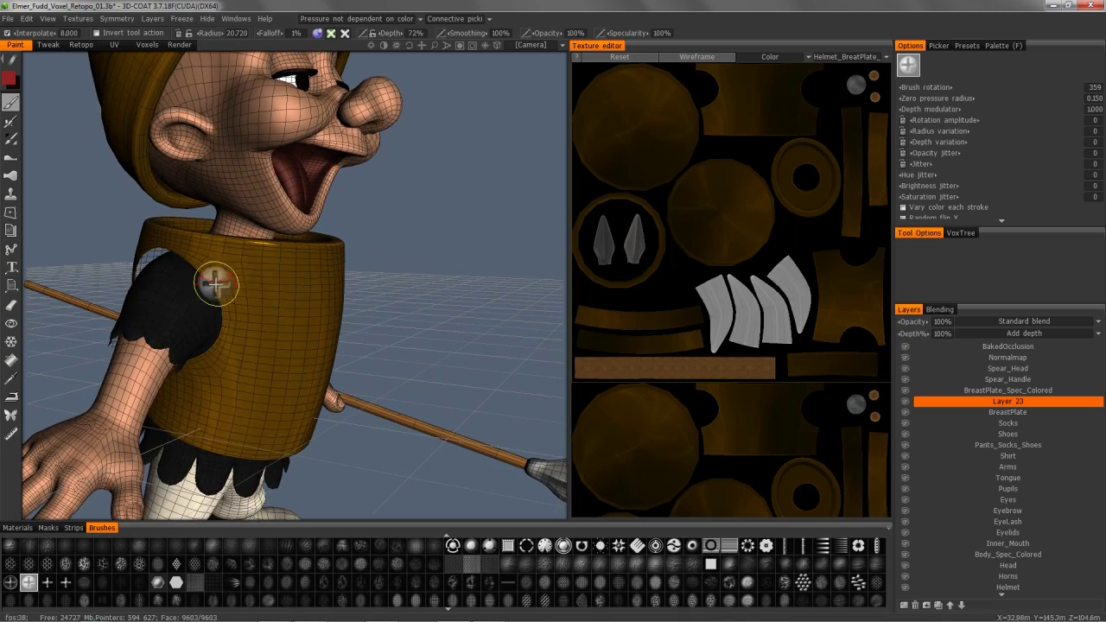
# - Check the brush's depth settings, view the available strips, and return to the brush alphas
pyautogui.moveTo(221, 258)
pyautogui.keyDown('alt'); pyautogui.mouseDown()
pyautogui.moveTo(203, 207)
pyautogui.moveTo(204, 251)
pyautogui.mouseUp(); pyautogui.keyUp('alt')
pyautogui.click(317, 34)
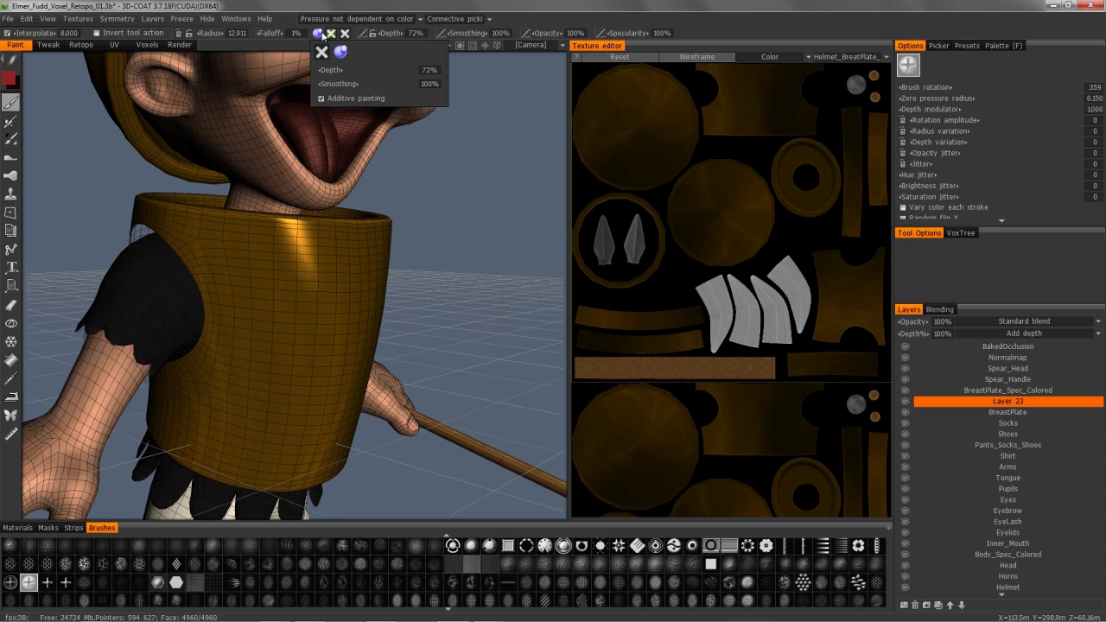
pyautogui.keyDown('alt'); pyautogui.moveTo(76, 483); pyautogui.dragTo(61, 461); pyautogui.keyUp('alt')
pyautogui.keyDown('alt'); pyautogui.moveTo(99, 511); pyautogui.dragTo(96, 467, button='middle'); pyautogui.keyUp('alt')
pyautogui.keyDown('alt'); pyautogui.moveTo(97, 468); pyautogui.dragTo(110, 471); pyautogui.keyUp('alt')
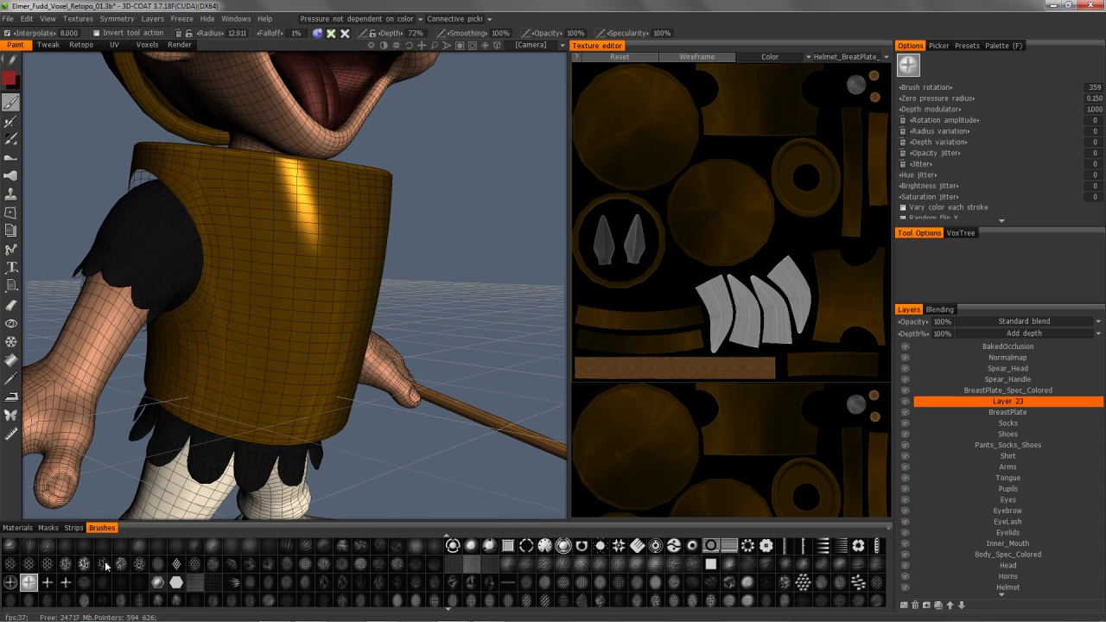
pyautogui.click(74, 527)
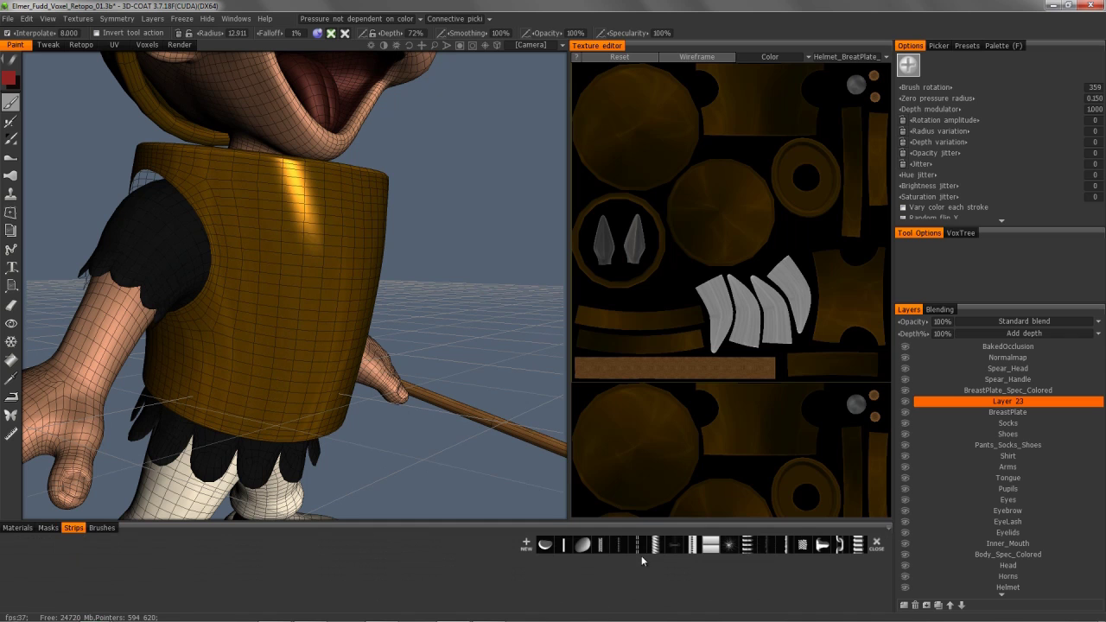
pyautogui.click(101, 528)
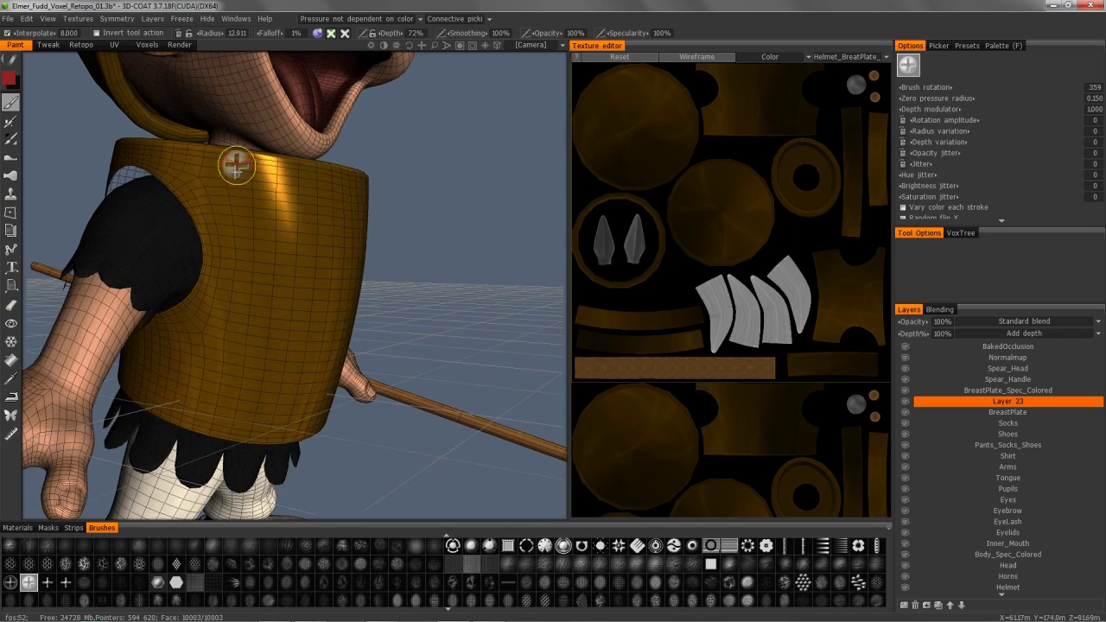
# - Set the brush interpolation to 14.900 and bring the breastplate's armhole into view
pyautogui.keyDown('alt'); pyautogui.moveTo(149, 134); pyautogui.dragTo(169, 172); pyautogui.keyUp('alt')
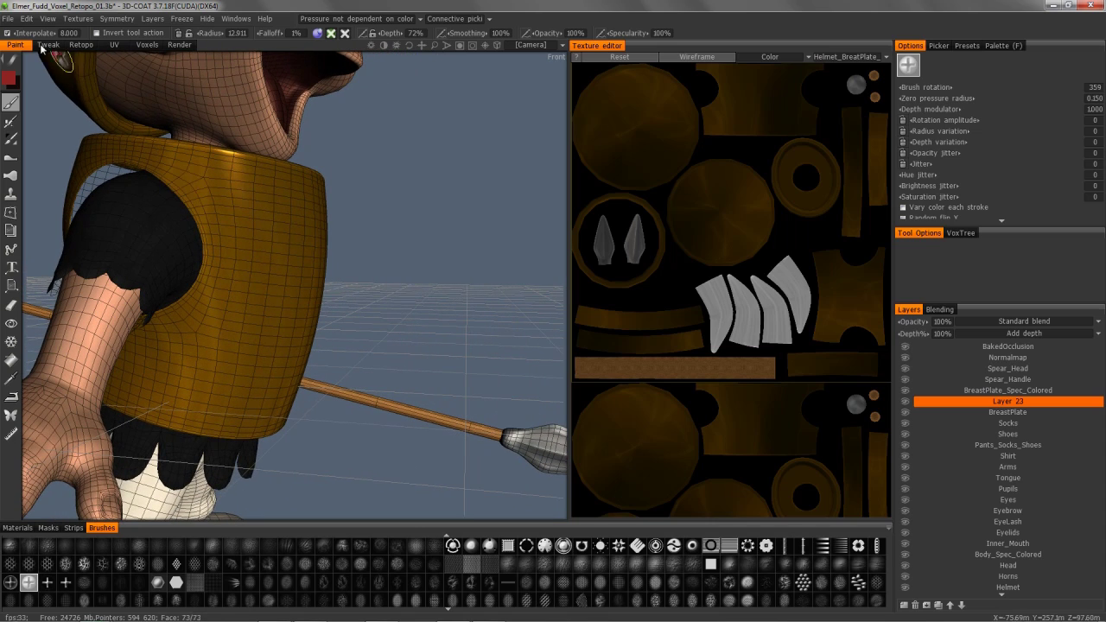
pyautogui.moveTo(159, 99)
pyautogui.keyDown('alt'); pyautogui.mouseDown()
pyautogui.moveTo(144, 109)
pyautogui.moveTo(136, 155)
pyautogui.moveTo(151, 185)
pyautogui.mouseUp(); pyautogui.keyUp('alt')
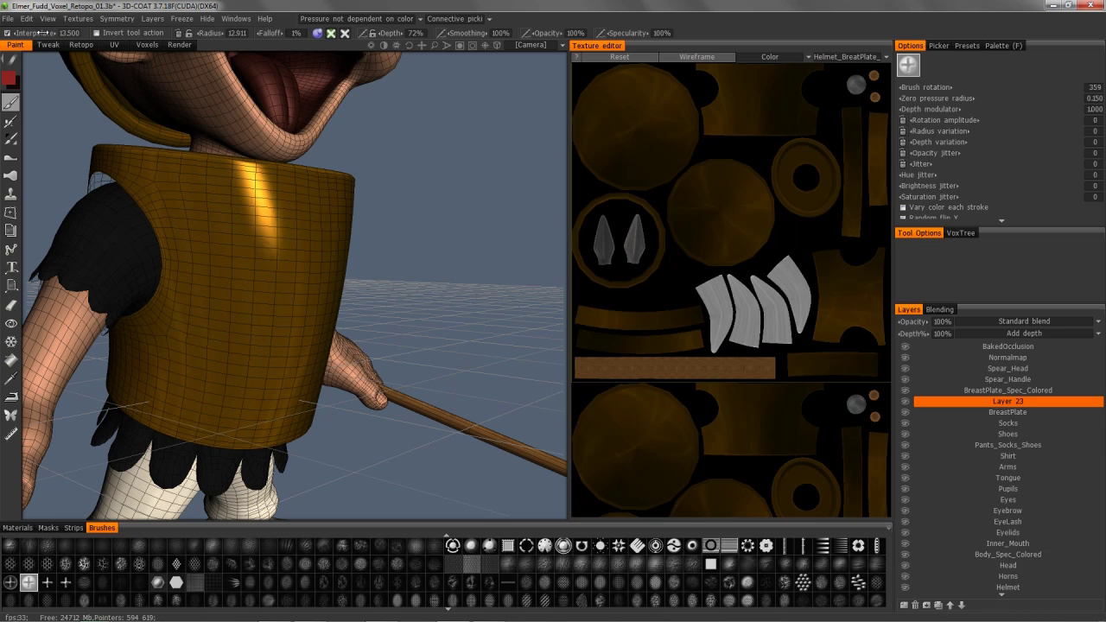
pyautogui.keyDown('alt'); pyautogui.moveTo(192, 181); pyautogui.dragTo(156, 192); pyautogui.keyUp('alt')
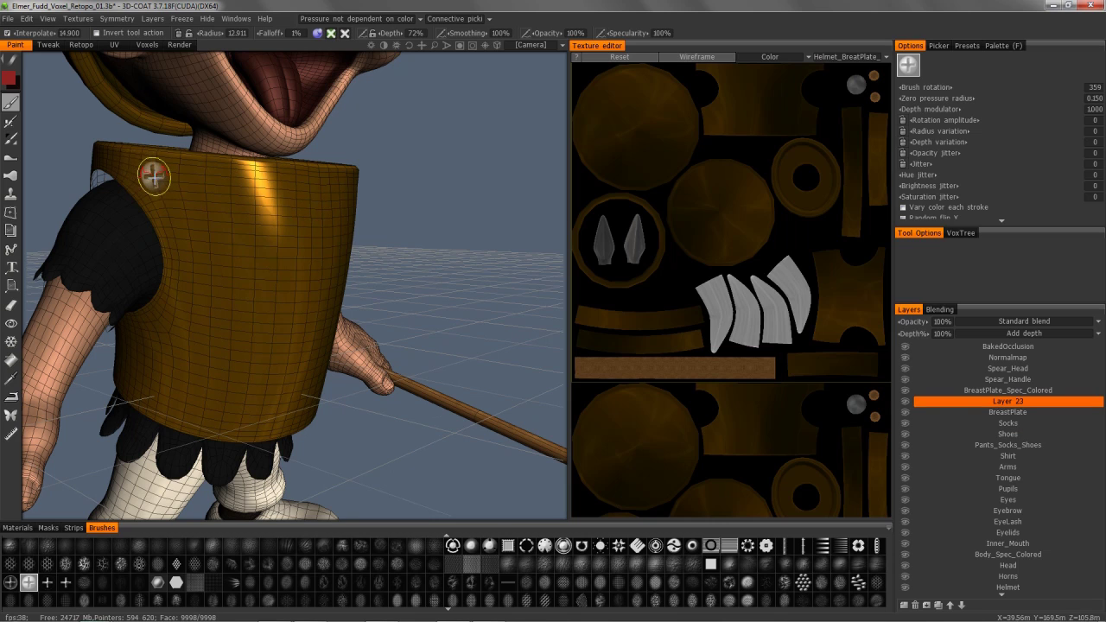
# - Try a stroke of screw-head stamps down the breastplate beside the armhole and undo it
pyautogui.moveTo(167, 207)
pyautogui.mouseDown()
pyautogui.moveTo(178, 256)
pyautogui.moveTo(170, 302)
pyautogui.mouseUp()
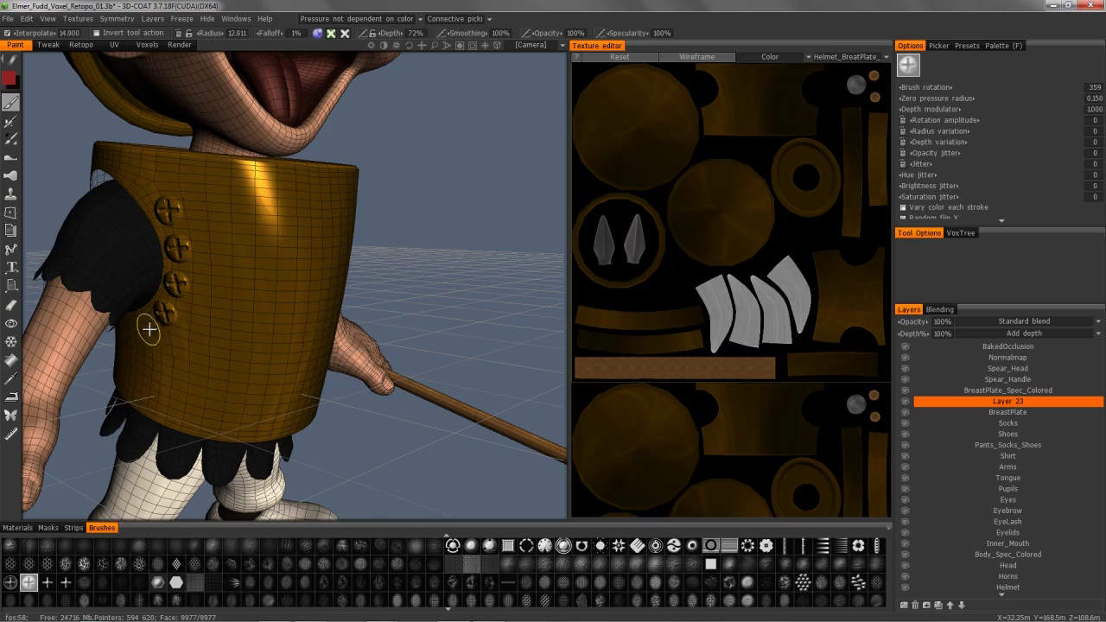
pyautogui.moveTo(160, 360)
pyautogui.keyDown('alt'); pyautogui.mouseDown()
pyautogui.moveTo(175, 385)
pyautogui.moveTo(171, 175)
pyautogui.moveTo(193, 291)
pyautogui.mouseUp(); pyautogui.keyUp('alt')
pyautogui.moveTo(161, 170)
pyautogui.keyDown('alt'); pyautogui.mouseDown()
pyautogui.moveTo(117, 126)
pyautogui.moveTo(170, 178)
pyautogui.moveTo(140, 162)
pyautogui.mouseUp(); pyautogui.keyUp('alt')
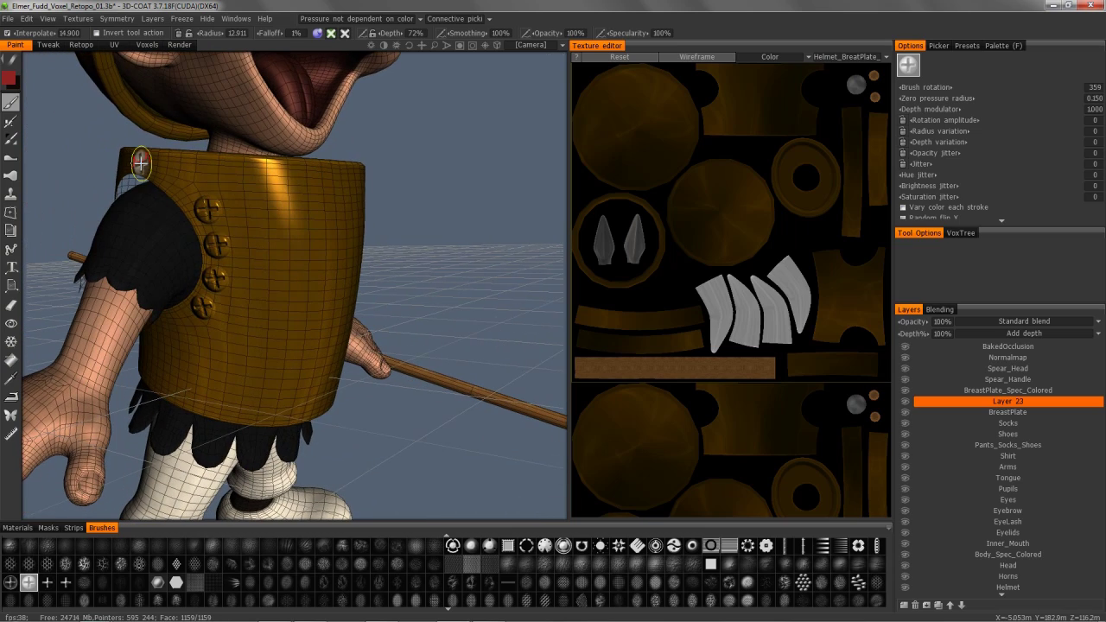
pyautogui.hotkey('ctrl', 'z')
pyautogui.hotkey('ctrl', 'z')
pyautogui.hotkey('ctrl', 'z')
pyautogui.hotkey('ctrl', 'z')
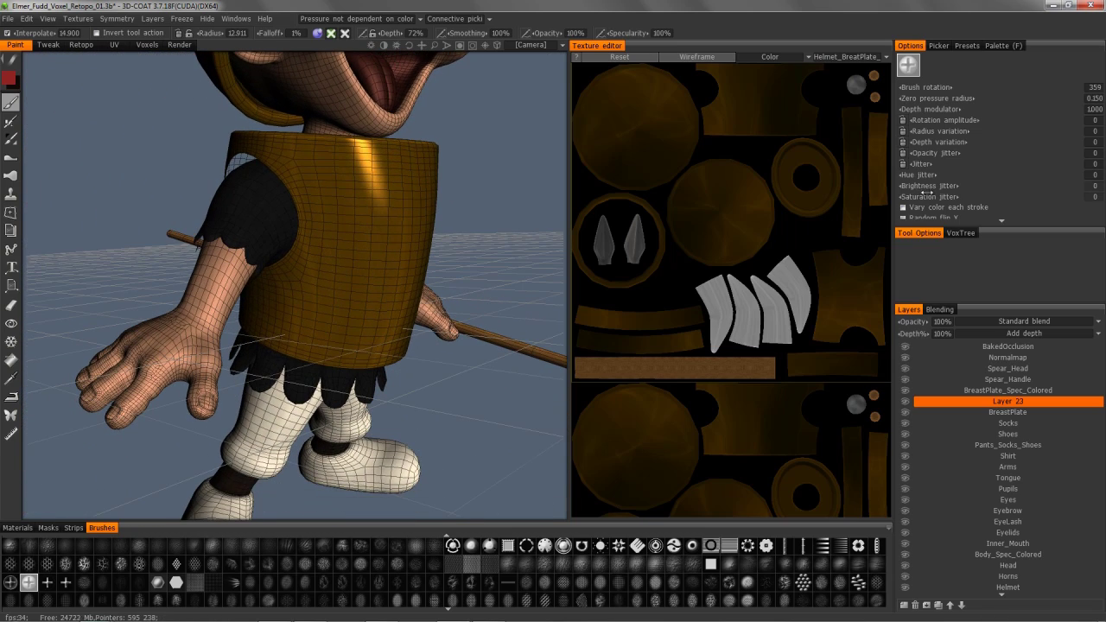
# - Turn on Rotate along stroke and paint a curved row of screw heads along the breastplate's armhole edge
pyautogui.scroll(-3, 922, 197)
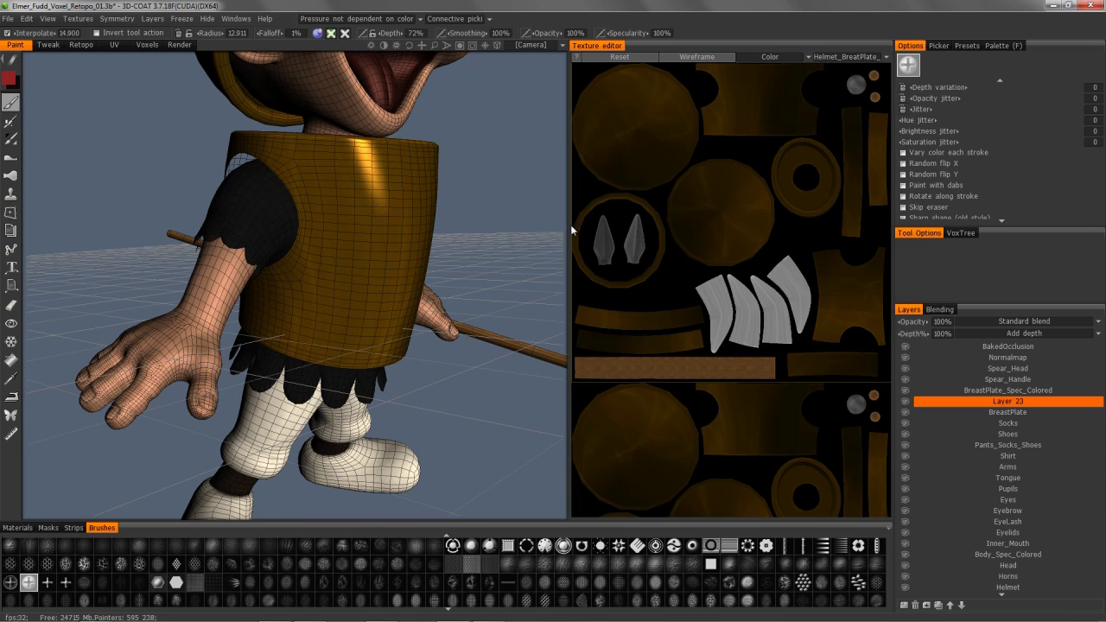
pyautogui.click(904, 197)
pyautogui.moveTo(436, 201); pyautogui.dragTo(289, 118, button='middle')
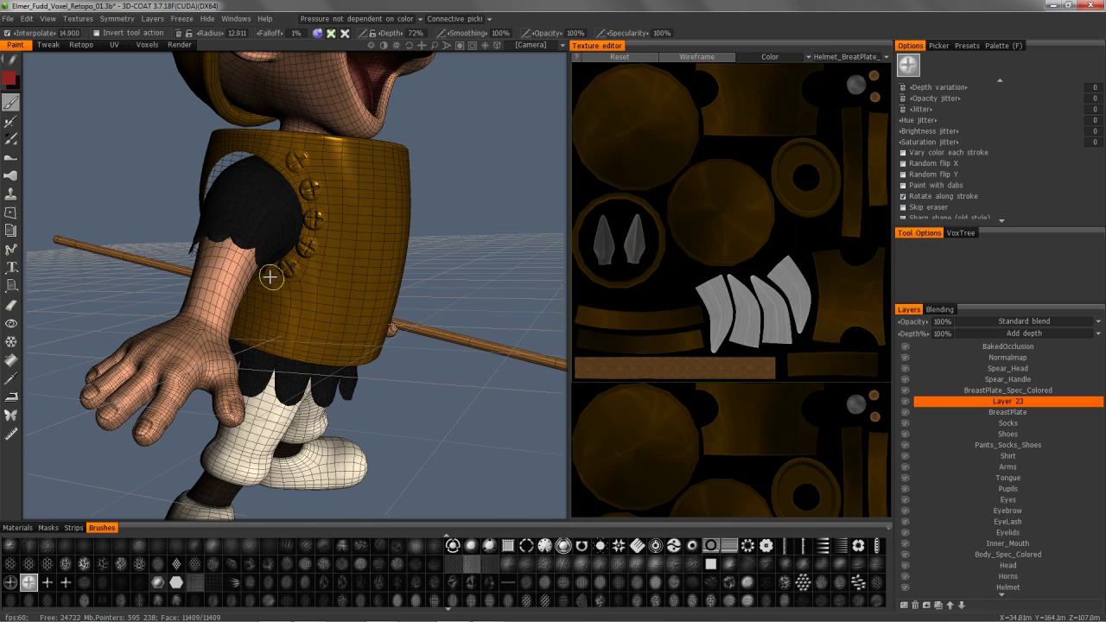
pyautogui.click(270, 264)
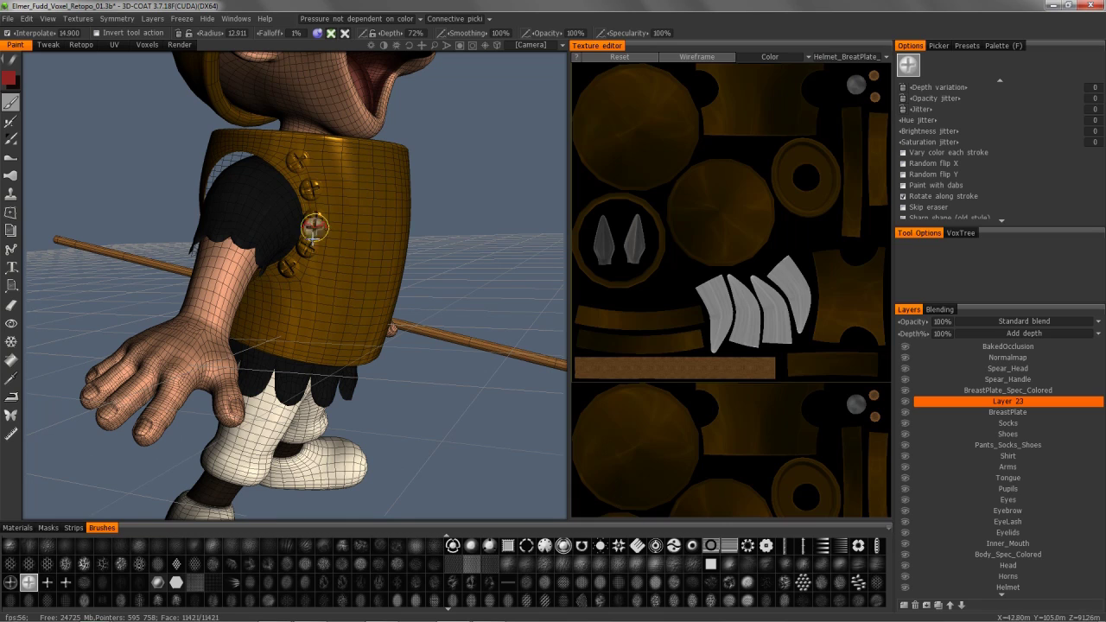
# - Raise the brush falloff to 49% and stamp a row of screw heads along the breastplate's armhole edge
pyautogui.moveTo(256, 233); pyautogui.dragTo(158, 173, button='middle')
pyautogui.moveTo(306, 241); pyautogui.dragTo(359, 164, button='middle')
pyautogui.moveTo(331, 122); pyautogui.dragTo(273, 34, button='middle')
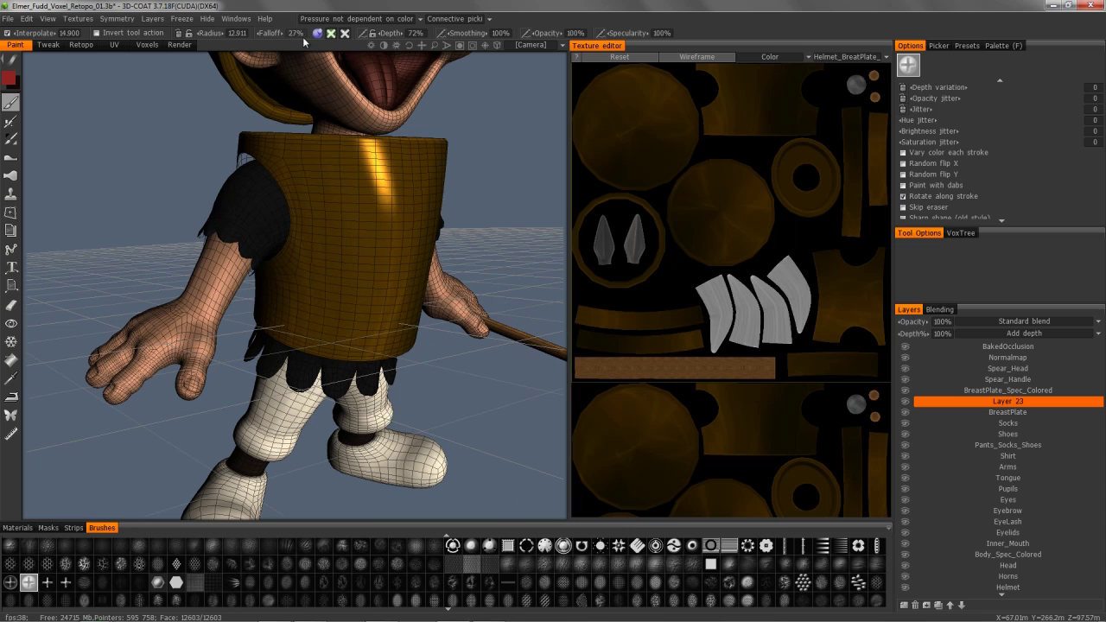
pyautogui.moveTo(303, 38); pyautogui.dragTo(320, 39)
pyautogui.moveTo(323, 90); pyautogui.dragTo(298, 154, button='middle')
pyautogui.click(296, 153)
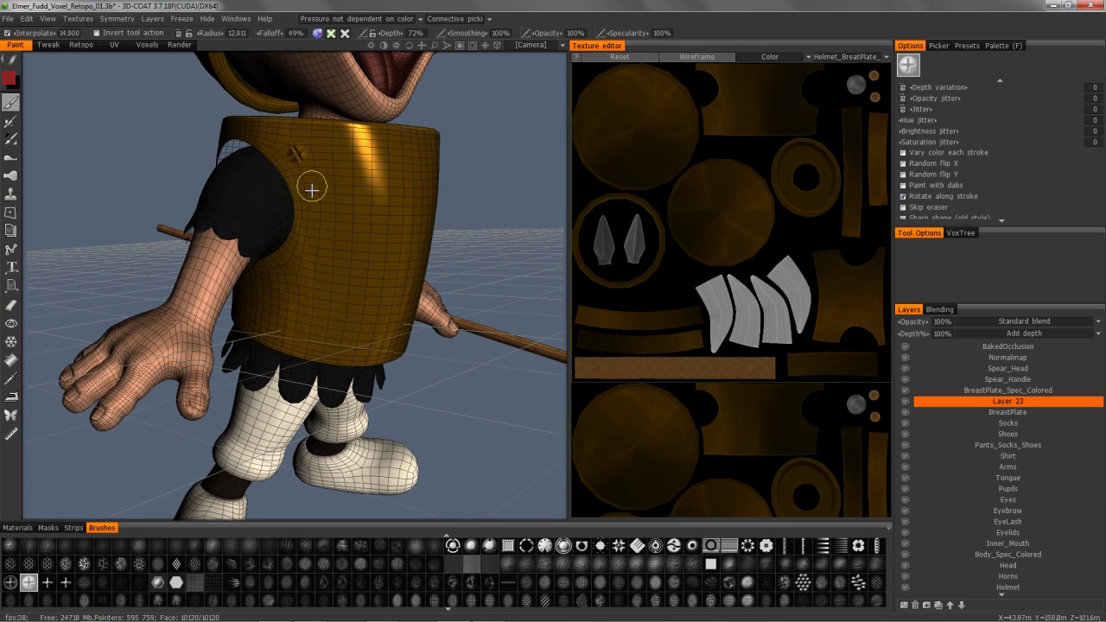
pyautogui.moveTo(296, 256)
pyautogui.mouseDown(button='middle')
pyautogui.moveTo(308, 187)
pyautogui.moveTo(262, 98)
pyautogui.moveTo(299, 215)
pyautogui.mouseUp(button='middle')
pyautogui.keyDown('alt'); pyautogui.moveTo(299, 215); pyautogui.dragTo(302, 188, button='right'); pyautogui.keyUp('alt')
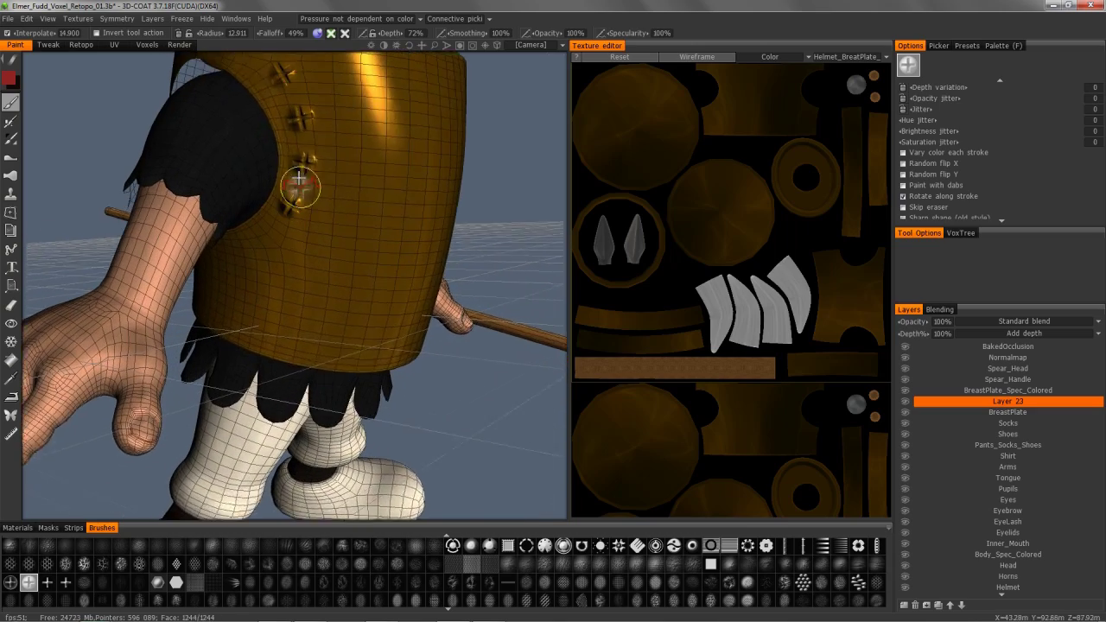
pyautogui.moveTo(301, 189); pyautogui.dragTo(263, 130, button='middle')
# - Undo the row of screw heads painted with the 49% falloff
pyautogui.hotkey('ctrl', 'z')
pyautogui.hotkey('ctrl', 'z')
pyautogui.hotkey('ctrl', 'z')
pyautogui.hotkey('ctrl', 'z')
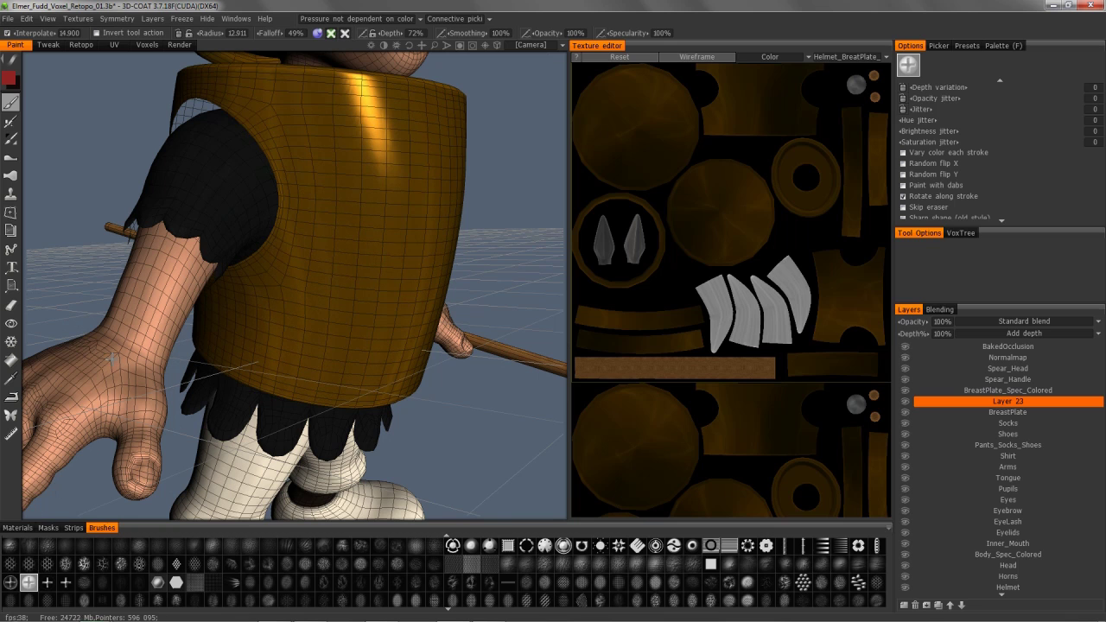
# - Stamp small screw heads around the breastplate's armhole edge using a falloff of 0% and a brush radius of 7.693
pyautogui.moveTo(277, 33); pyautogui.dragTo(50, 21)
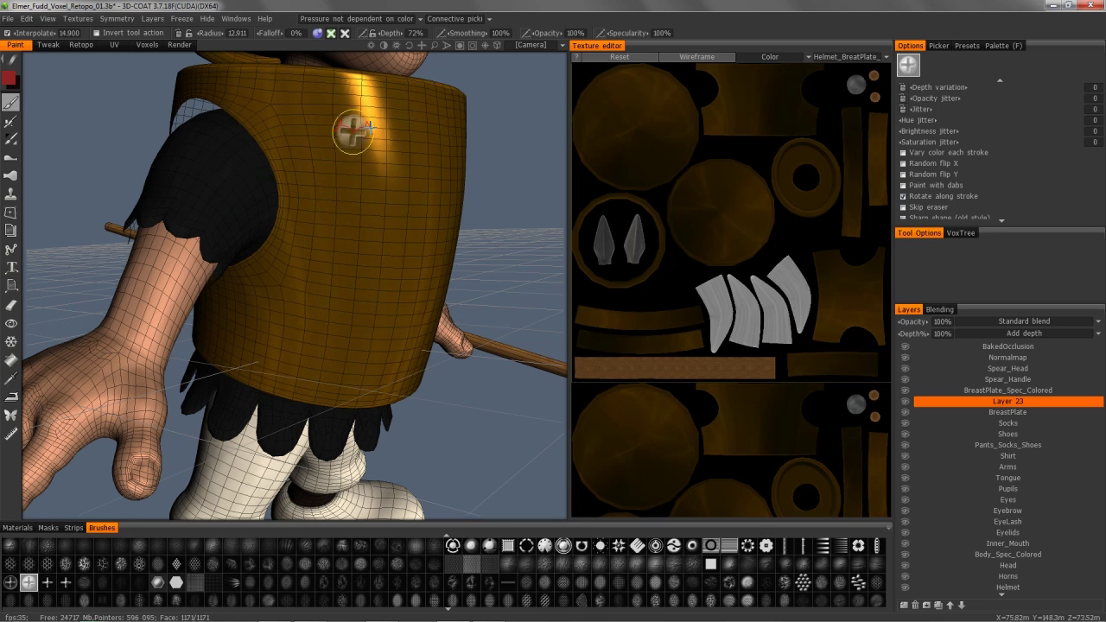
pyautogui.keyDown('alt'); pyautogui.moveTo(278, 146); pyautogui.dragTo(287, 143); pyautogui.keyUp('alt')
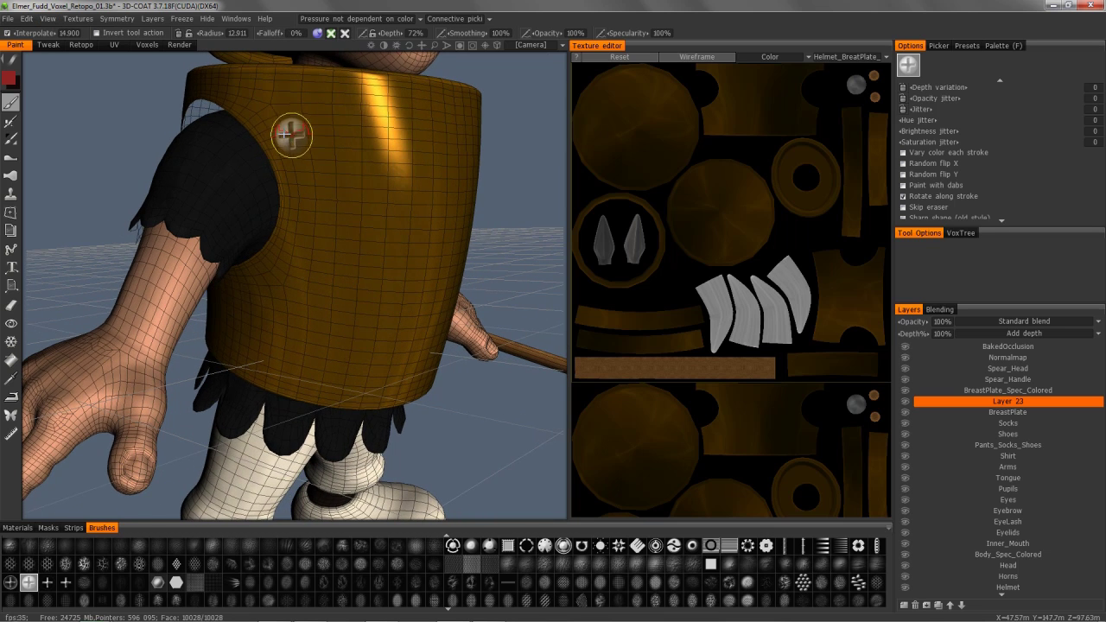
pyautogui.moveTo(292, 136); pyautogui.dragTo(269, 133, button='right')
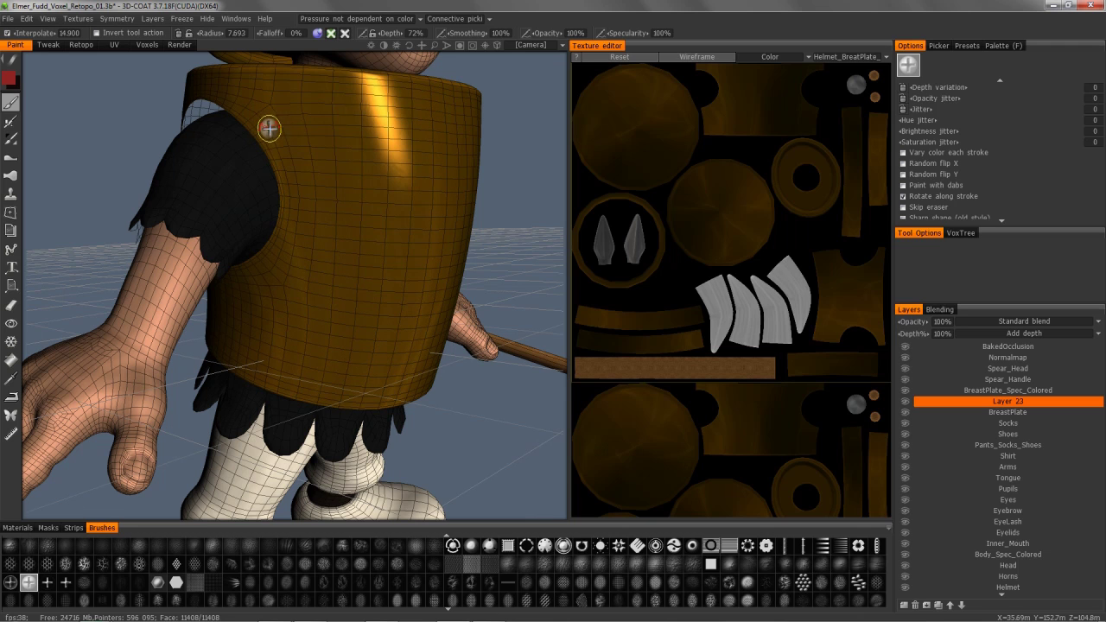
pyautogui.click(268, 127)
pyautogui.moveTo(279, 249); pyautogui.dragTo(269, 266)
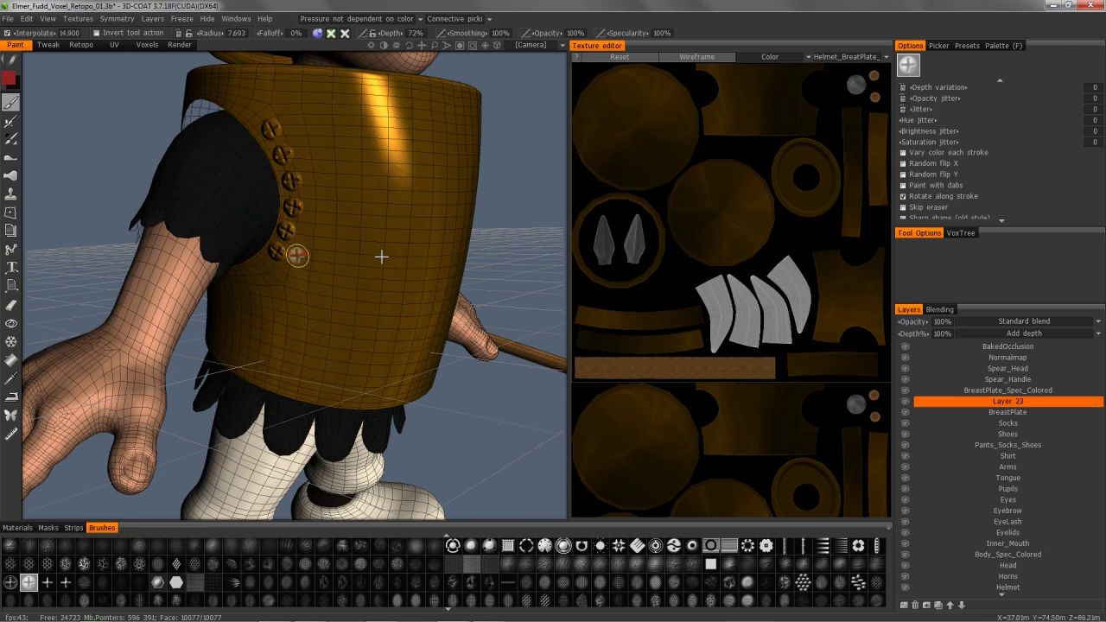
pyautogui.keyDown('alt'); pyautogui.moveTo(274, 149); pyautogui.dragTo(312, 150); pyautogui.keyUp('alt')
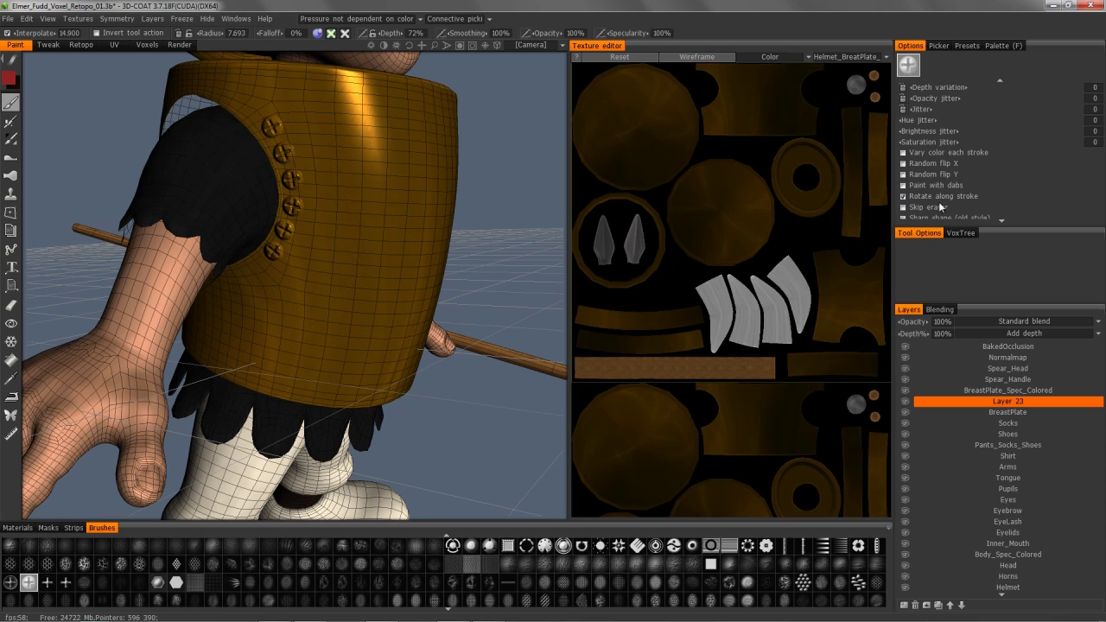
# - Set the brush spacing to 296% and stamp evenly spaced screw heads around the breastplate's armhole edge
pyautogui.scroll(-2, 949, 112)
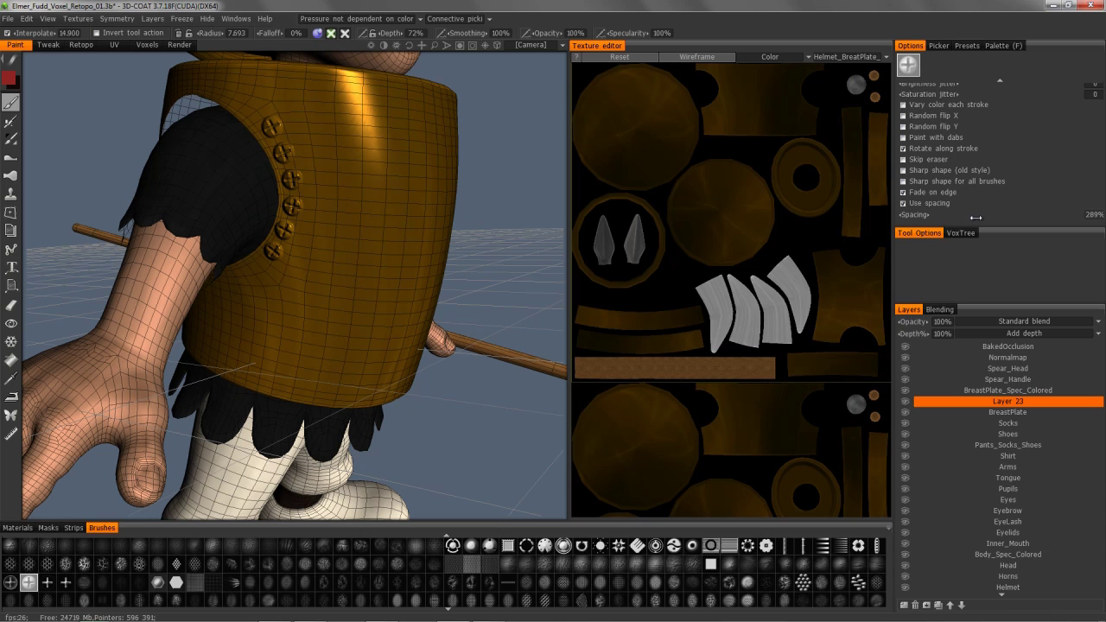
pyautogui.moveTo(139, 76); pyautogui.dragTo(207, 92)
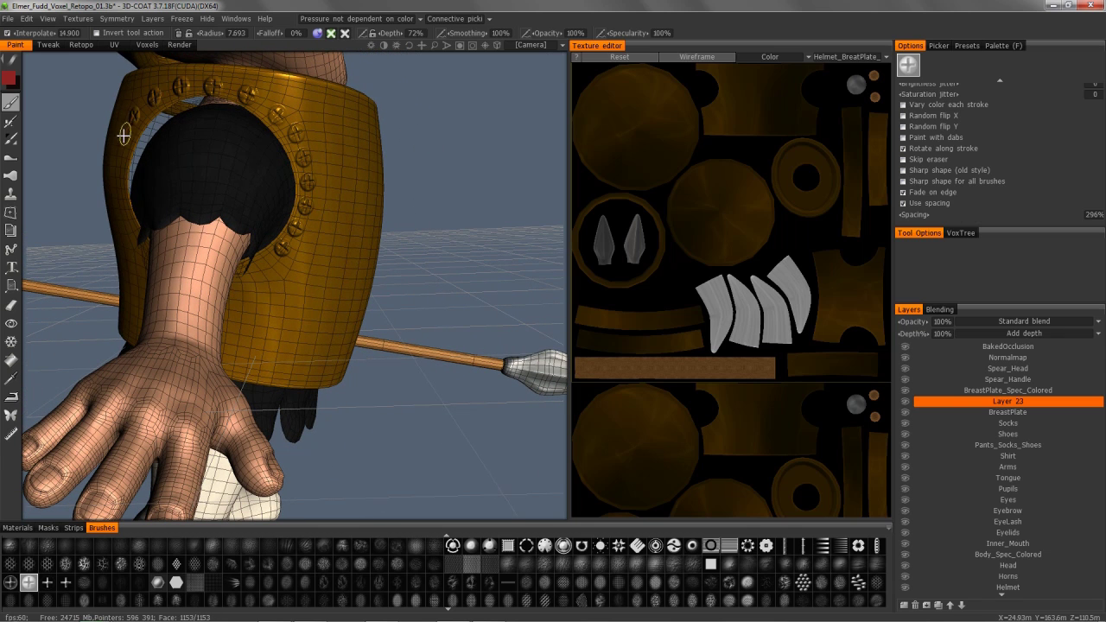
pyautogui.moveTo(116, 188); pyautogui.dragTo(26, 227, button='middle')
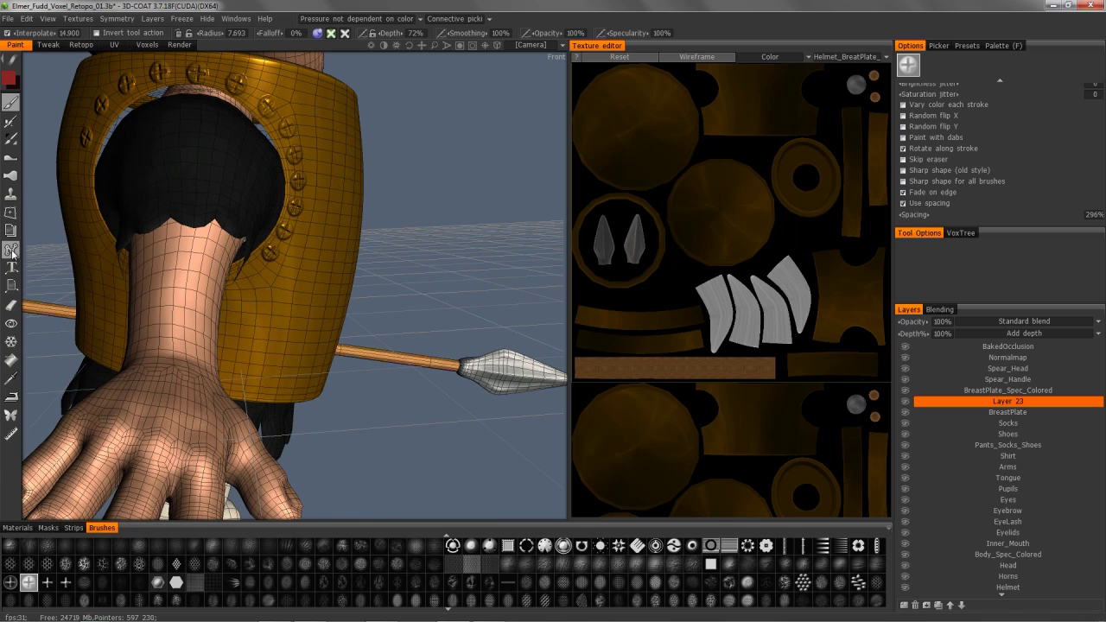
pyautogui.moveTo(11, 251); pyautogui.dragTo(285, 244, button='middle')
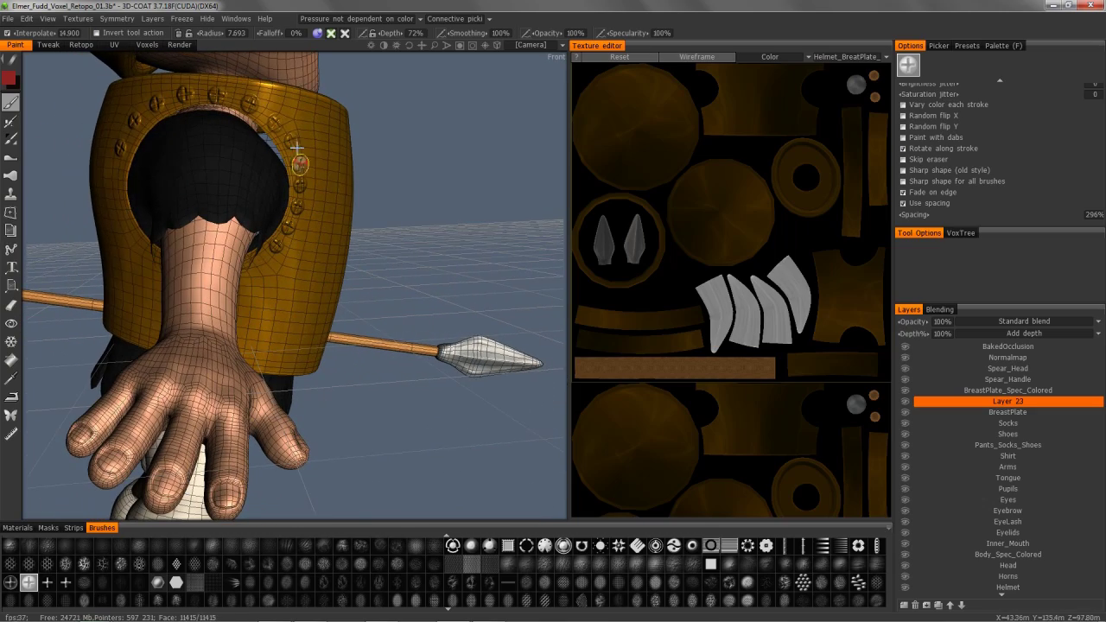
pyautogui.moveTo(124, 212); pyautogui.dragTo(296, 214, button='middle')
pyautogui.moveTo(292, 163); pyautogui.dragTo(225, 173, button='middle')
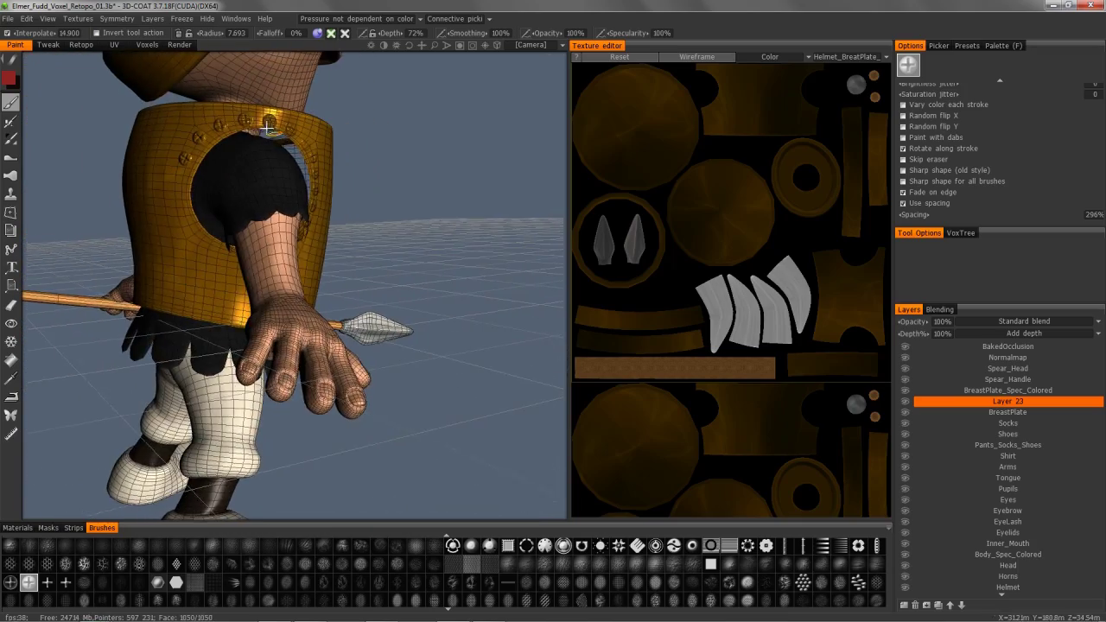
pyautogui.moveTo(172, 205); pyautogui.dragTo(406, 259, button='middle')
# - Review the brush's jitter, variation, random flip, dab and stroke rotation options
pyautogui.scroll(3, 934, 183)
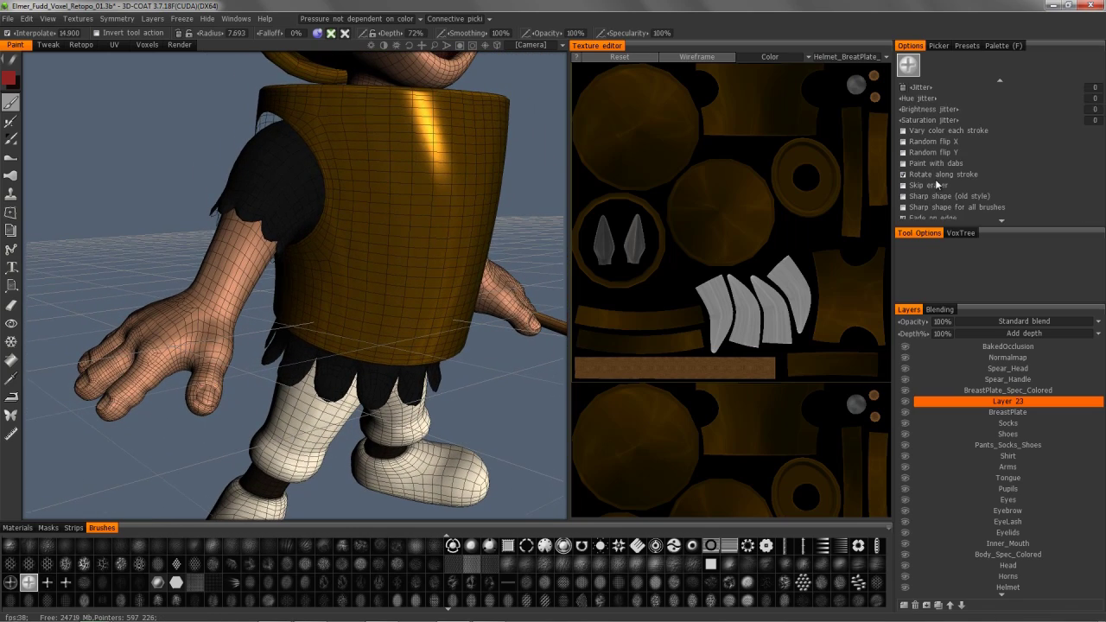
pyautogui.scroll(-3, 932, 164)
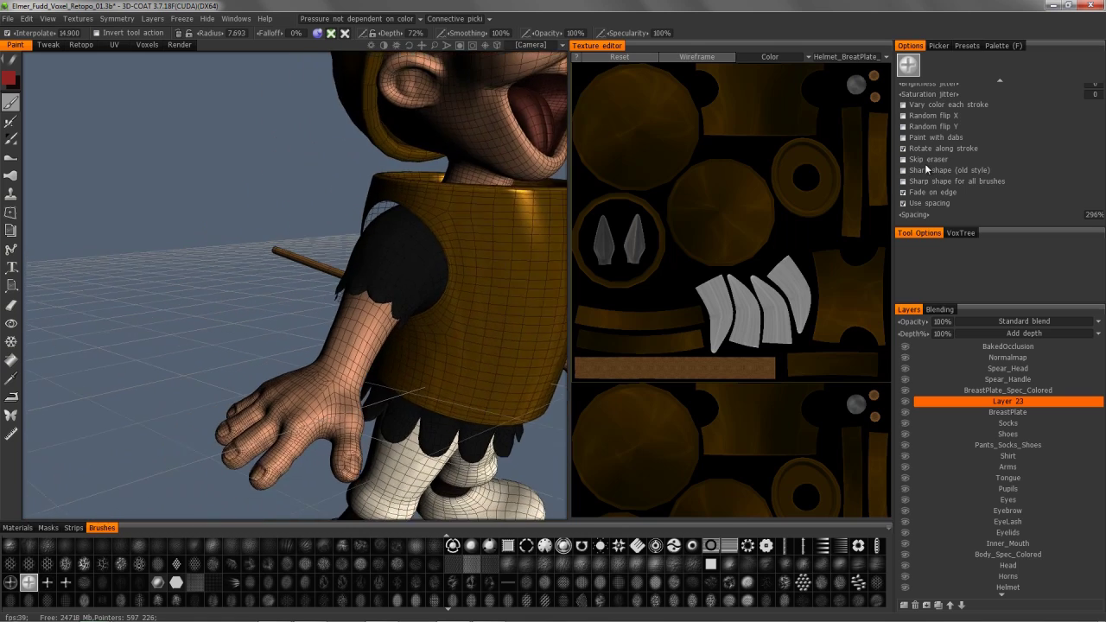
pyautogui.scroll(8, 928, 156)
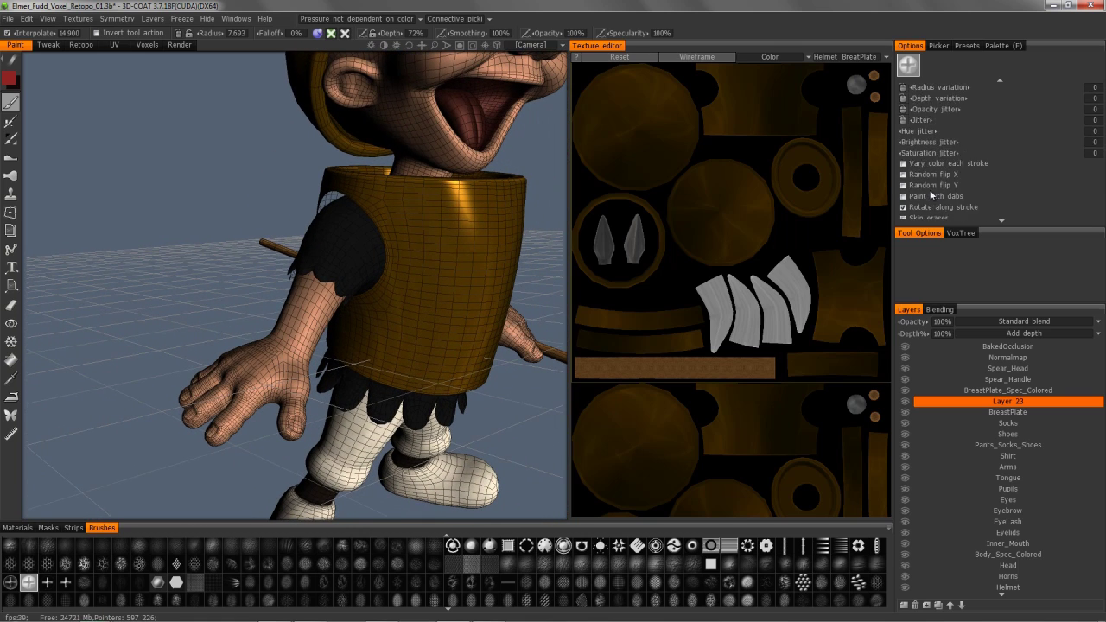
pyautogui.scroll(1, 929, 156)
pyautogui.scroll(-5, 928, 181)
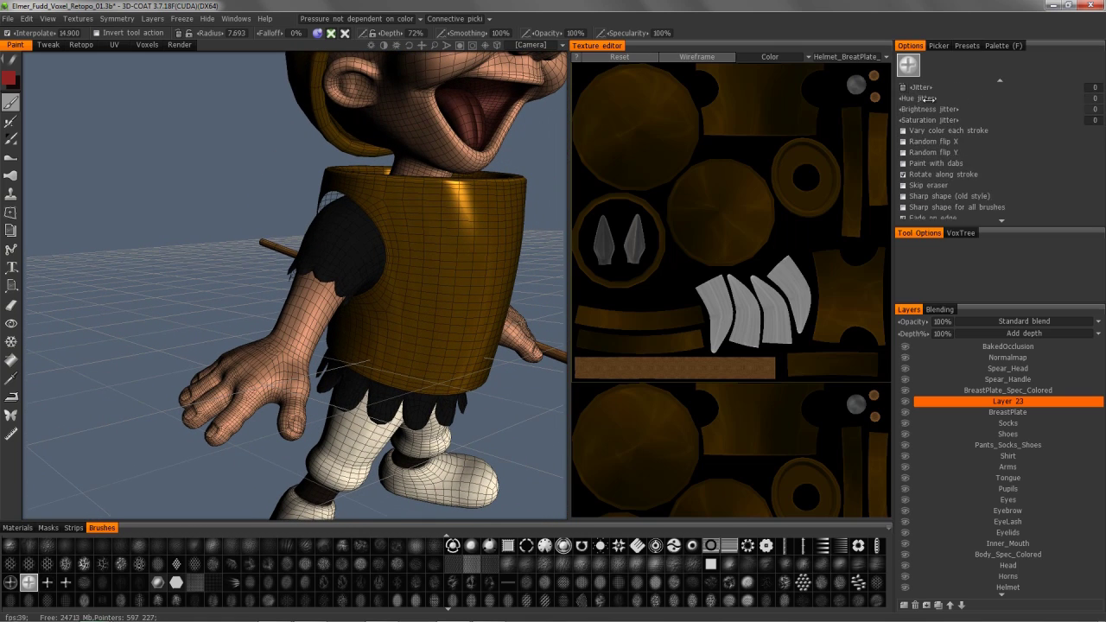
pyautogui.scroll(4, 931, 149)
pyautogui.scroll(-3, 932, 166)
pyautogui.scroll(4, 937, 164)
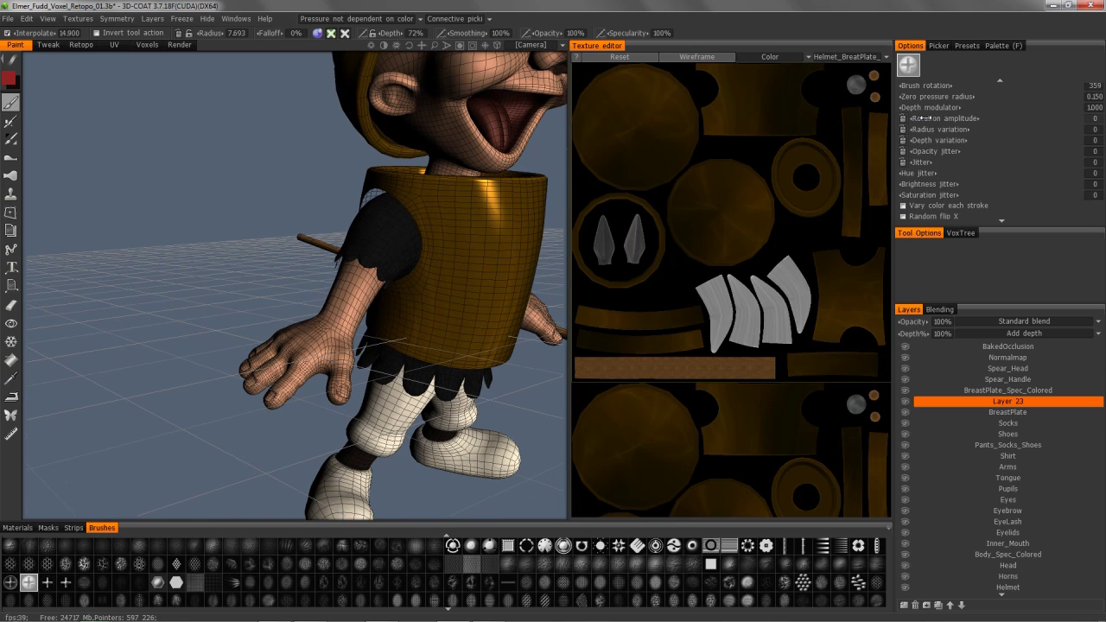
# - Set rotation amplitude to 48.6, radius variation to 15 and depth variation to 18.5, then stamp screw heads along the armhole's front edge
pyautogui.moveTo(924, 118); pyautogui.dragTo(950, 140)
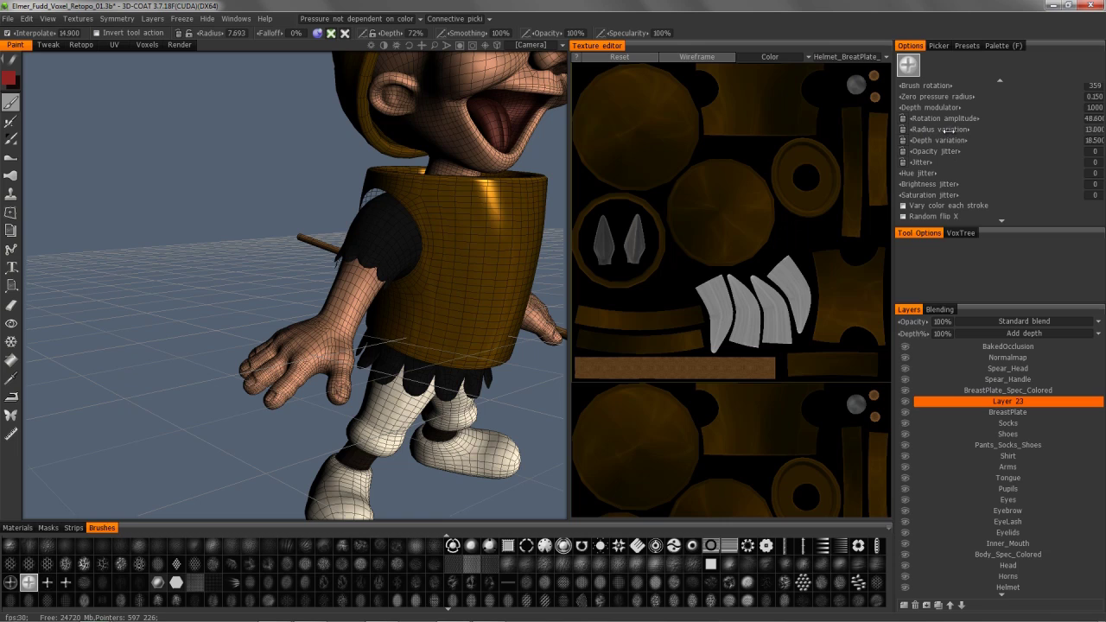
pyautogui.moveTo(949, 131); pyautogui.dragTo(951, 130)
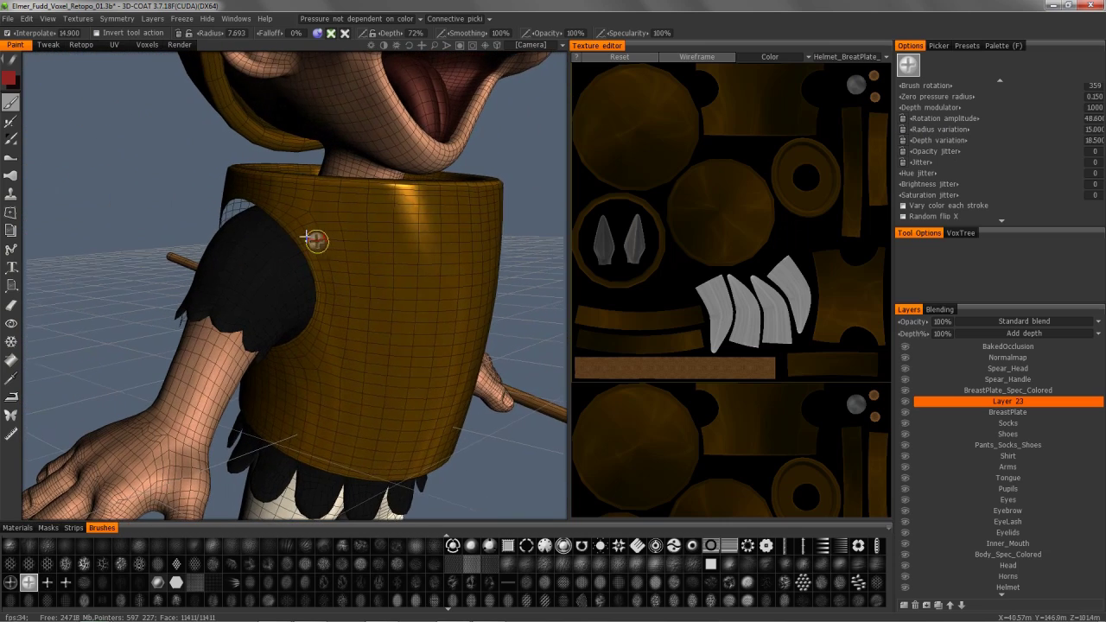
pyautogui.moveTo(316, 242); pyautogui.dragTo(291, 223)
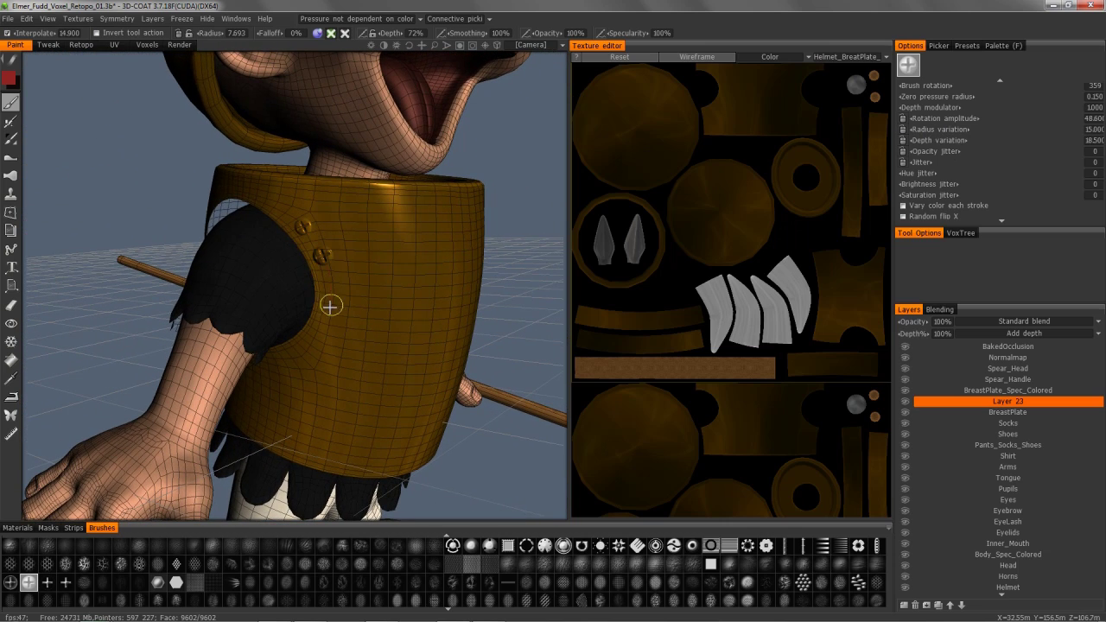
pyautogui.click(285, 363)
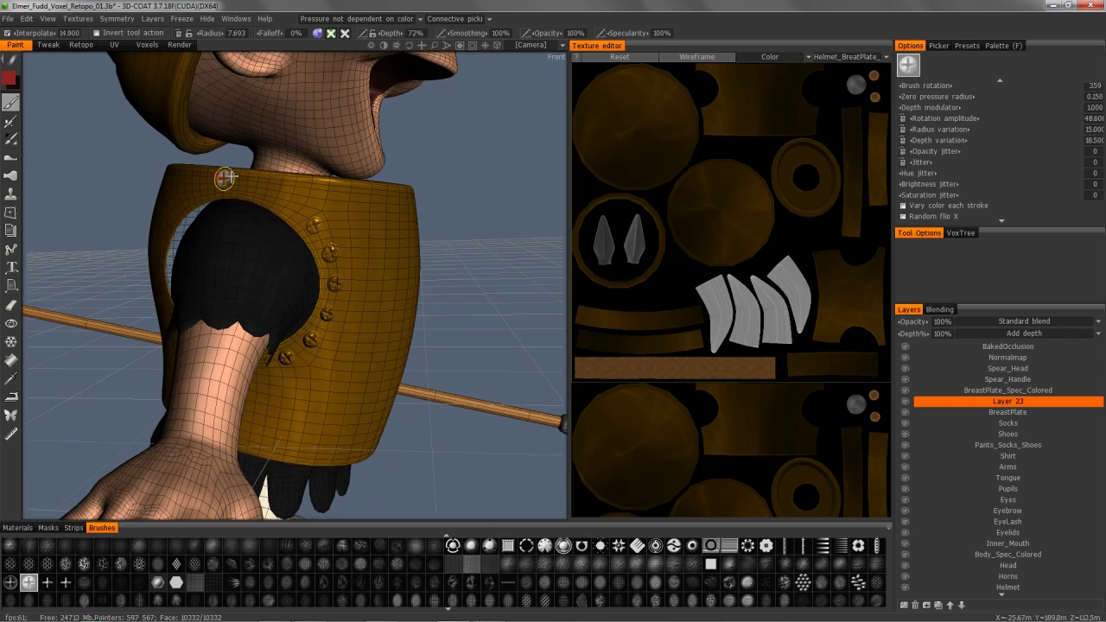
# - Raise rotation amplitude to 122 and radius variation to 48.5, and stamp more screw heads above the armhole
pyautogui.moveTo(929, 129); pyautogui.dragTo(949, 128)
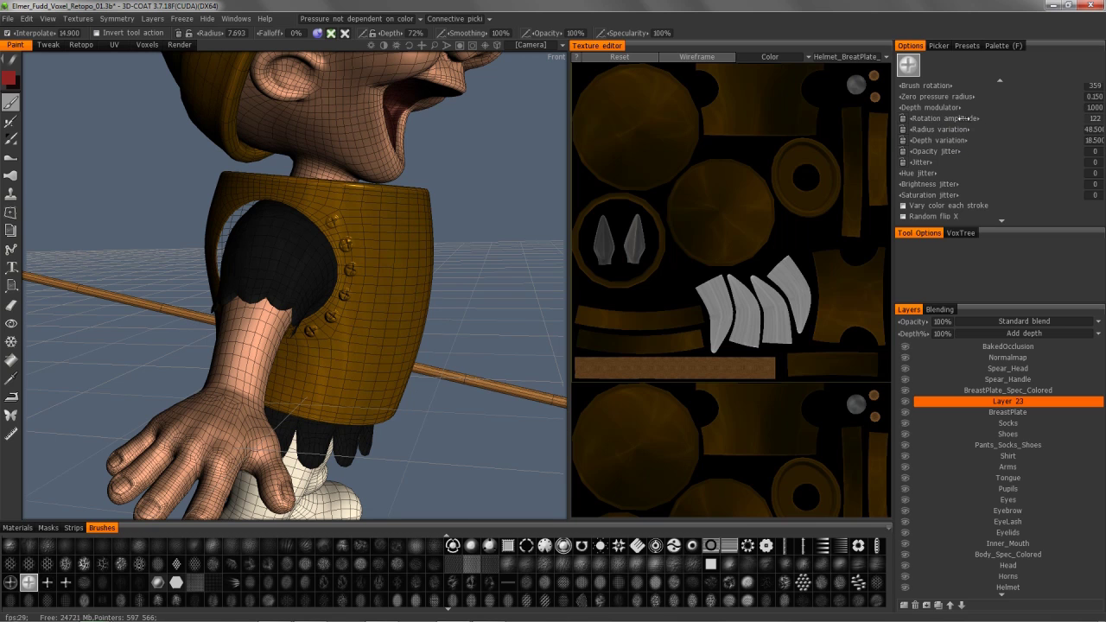
pyautogui.keyDown('alt'); pyautogui.moveTo(269, 183); pyautogui.dragTo(316, 200); pyautogui.keyUp('alt')
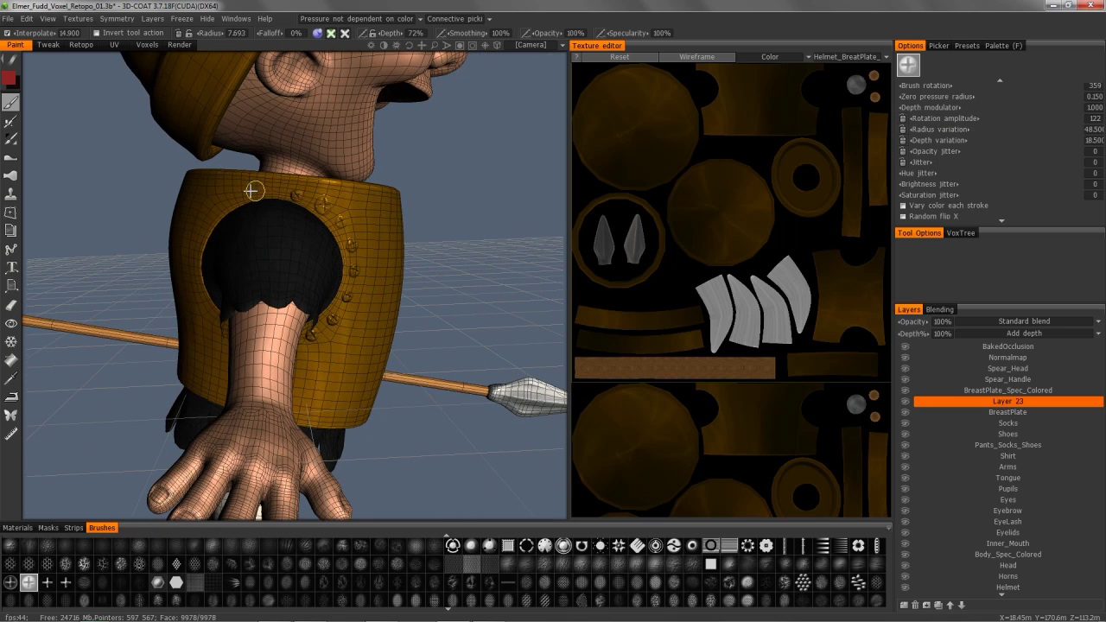
pyautogui.moveTo(194, 248); pyautogui.dragTo(494, 276, button='right')
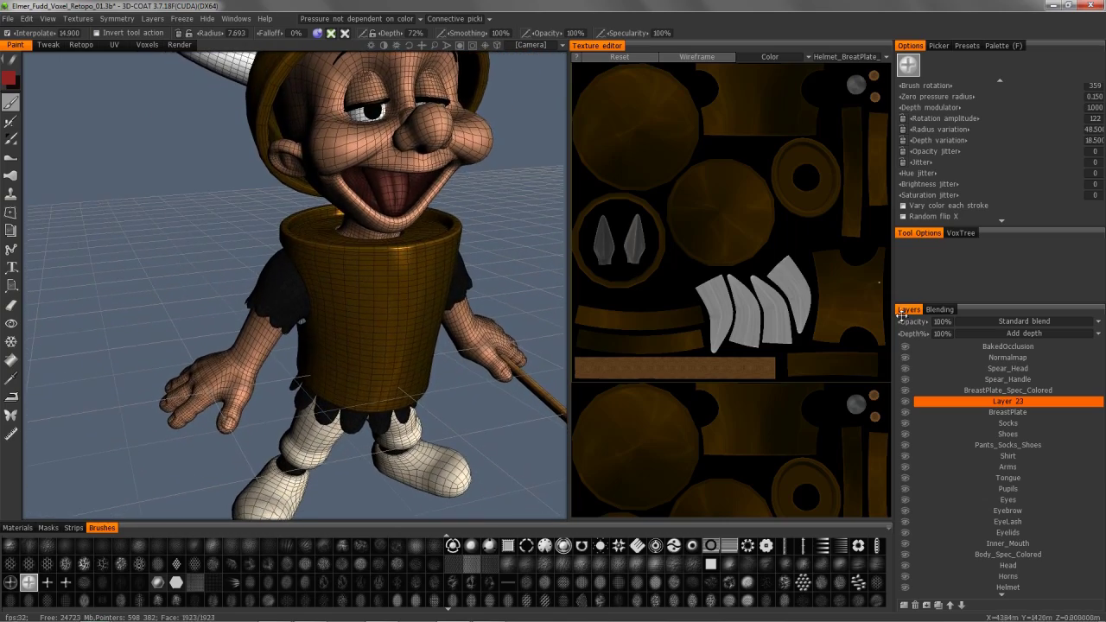
# - Show the VoxTree and enlarge it until the layers from Helmet down to Spear_Head are listed
pyautogui.scroll(-3, 960, 250)
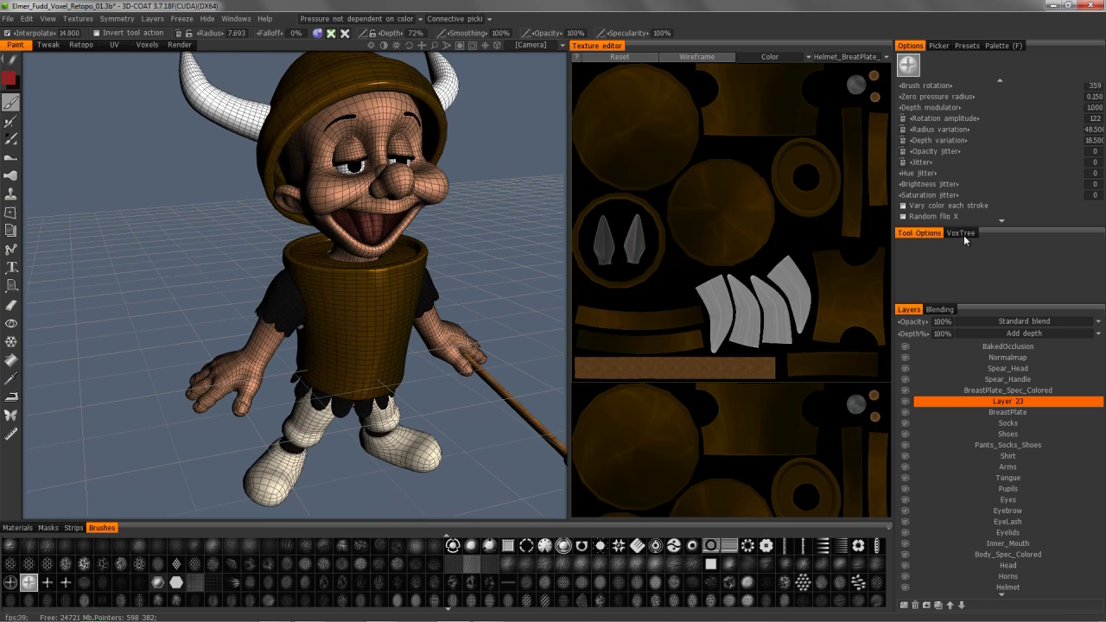
pyautogui.click(960, 233)
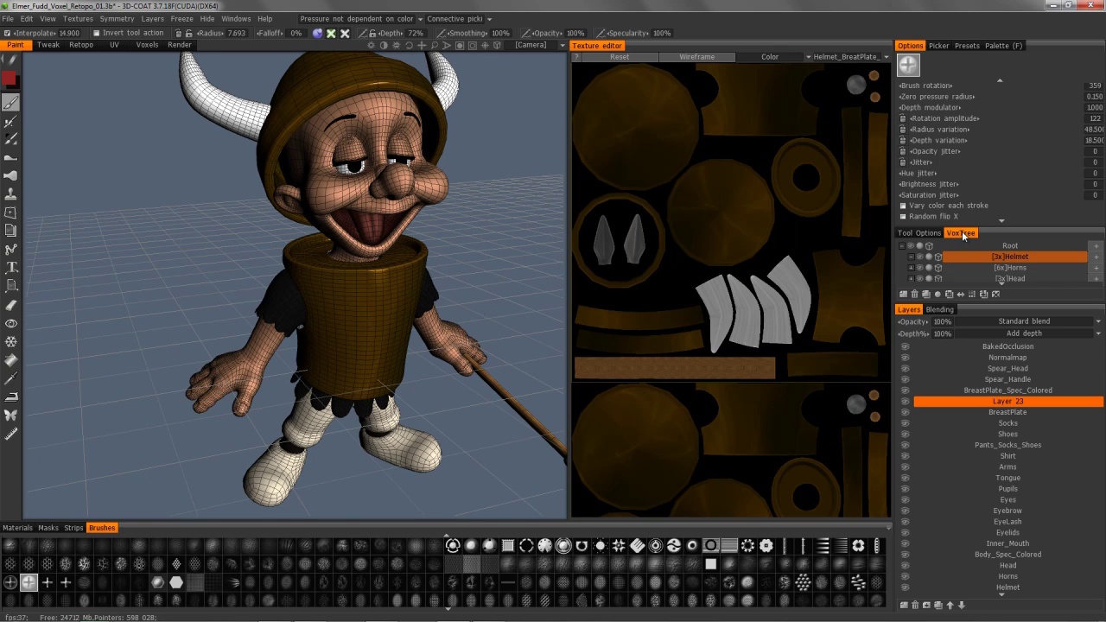
pyautogui.keyDown('alt'); pyautogui.moveTo(374, 192); pyautogui.dragTo(316, 208); pyautogui.keyUp('alt')
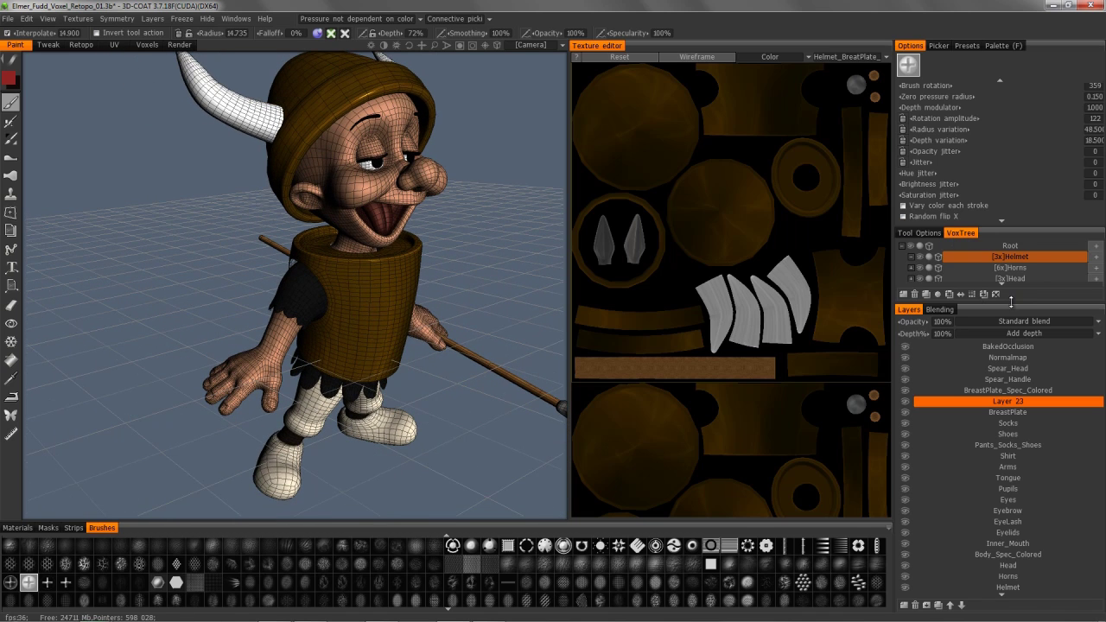
pyautogui.moveTo(1011, 300); pyautogui.dragTo(1017, 410)
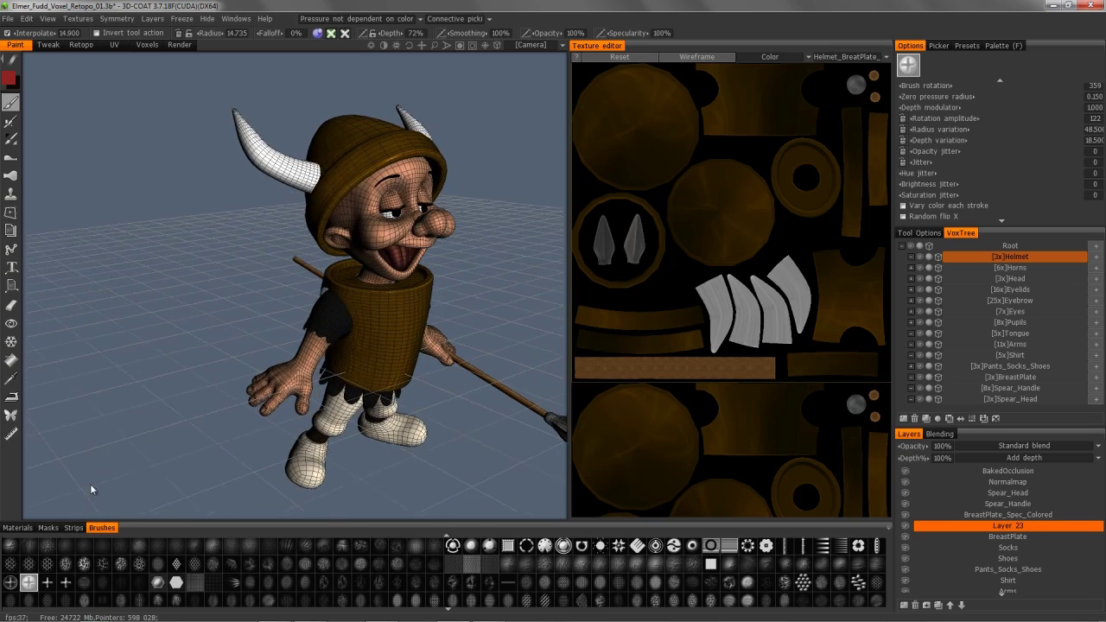
# - Choose the second-to-last strip in the Strips library and compare that library with the Brushes library
pyautogui.click(74, 528)
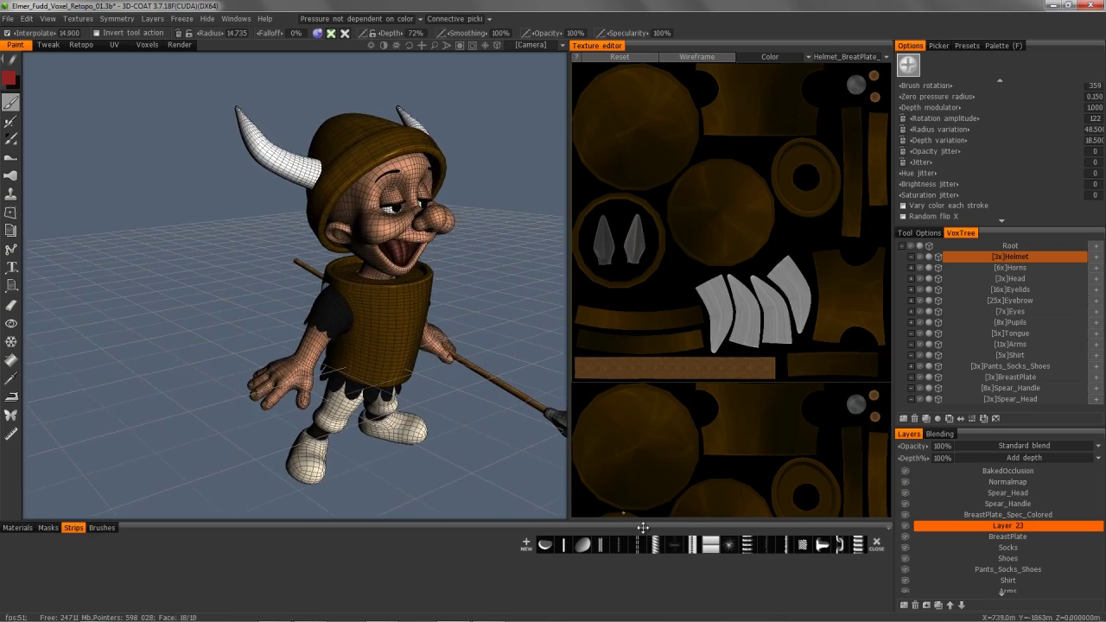
pyautogui.click(841, 549)
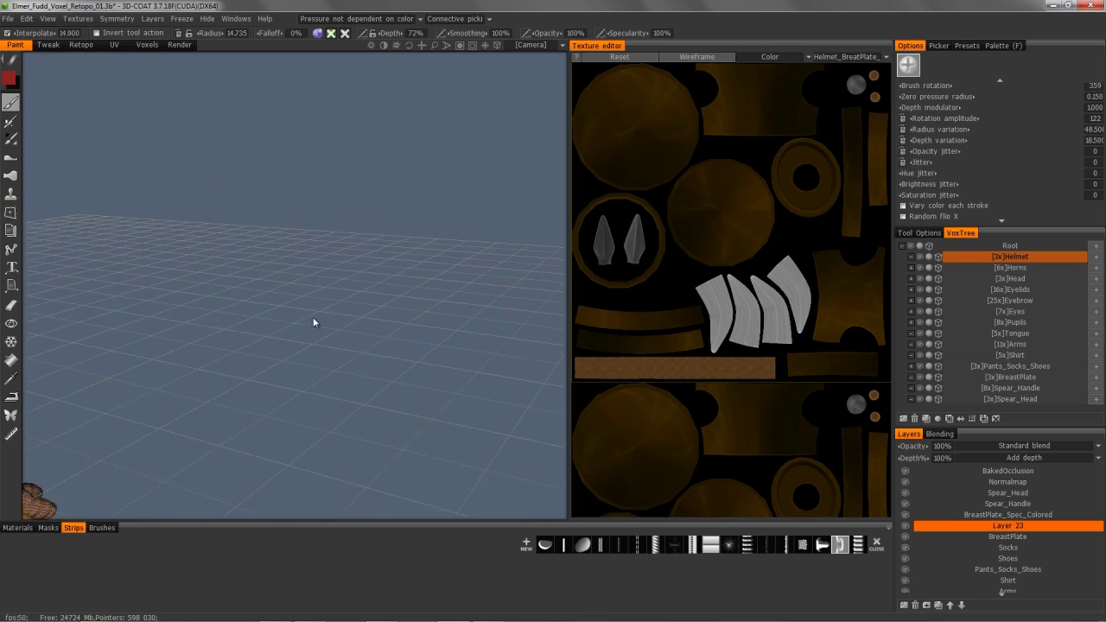
pyautogui.click(101, 528)
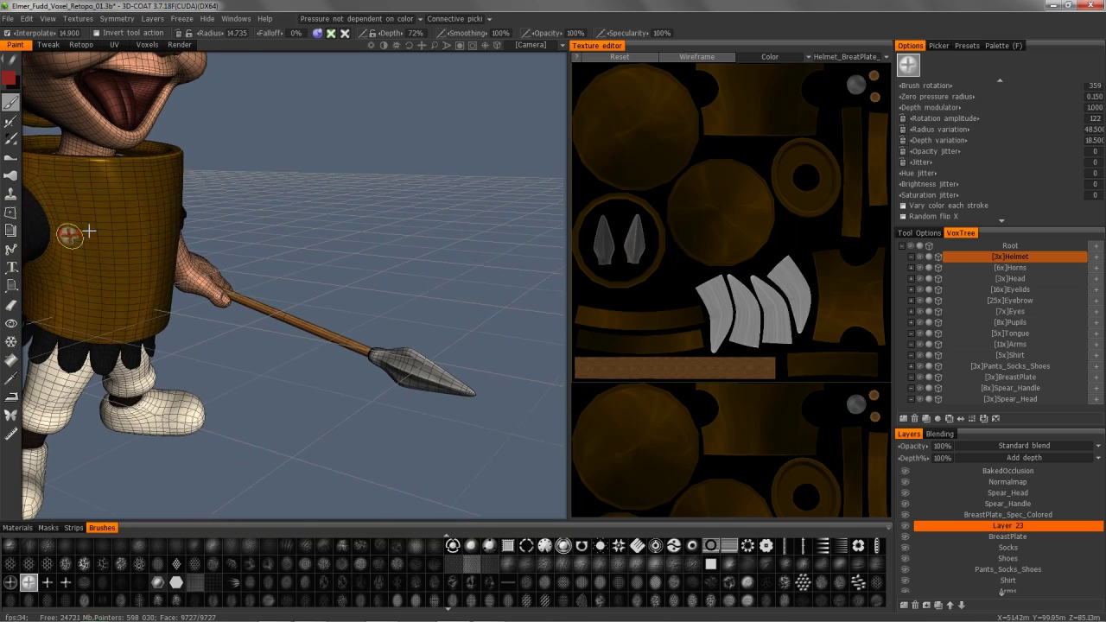
pyautogui.click(73, 527)
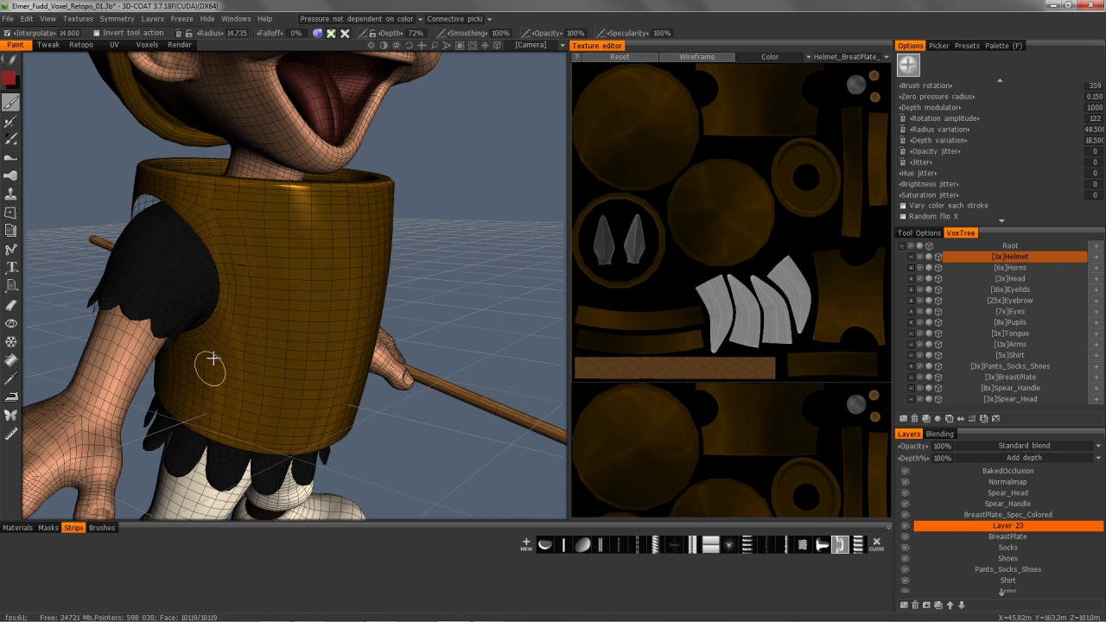
# - Reduce the brush radius to 6.275 and paint the strip pattern along the armhole's front edge
pyautogui.moveTo(213, 352)
pyautogui.keyDown('alt'); pyautogui.mouseDown()
pyautogui.moveTo(200, 228)
pyautogui.moveTo(227, 225)
pyautogui.mouseUp(); pyautogui.keyUp('alt')
pyautogui.click(225, 223)
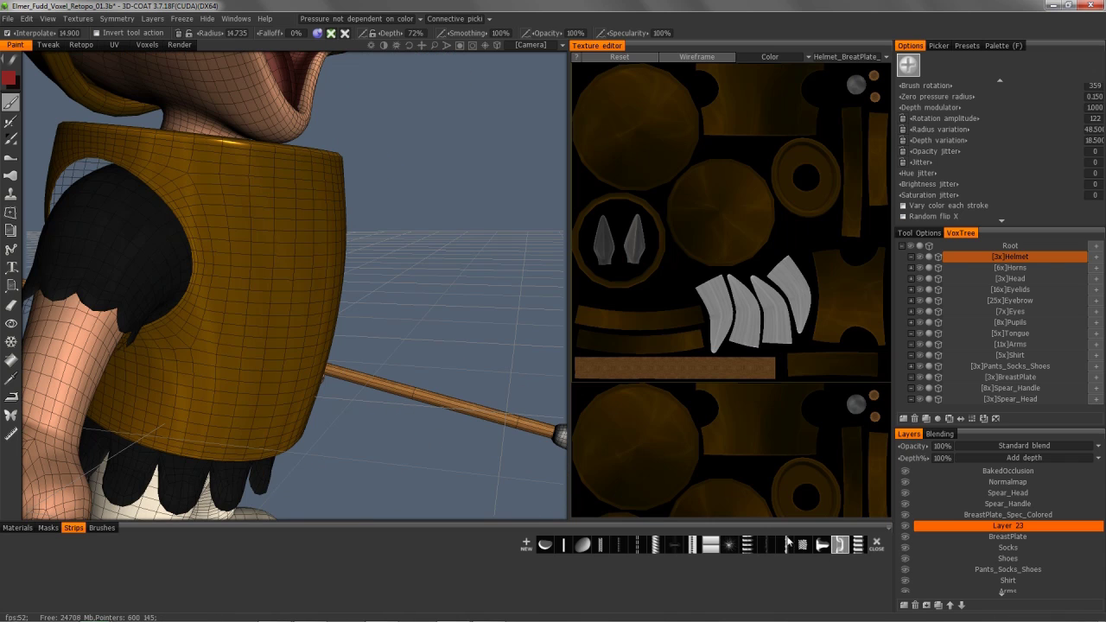
pyautogui.moveTo(236, 219); pyautogui.dragTo(222, 205, button='right')
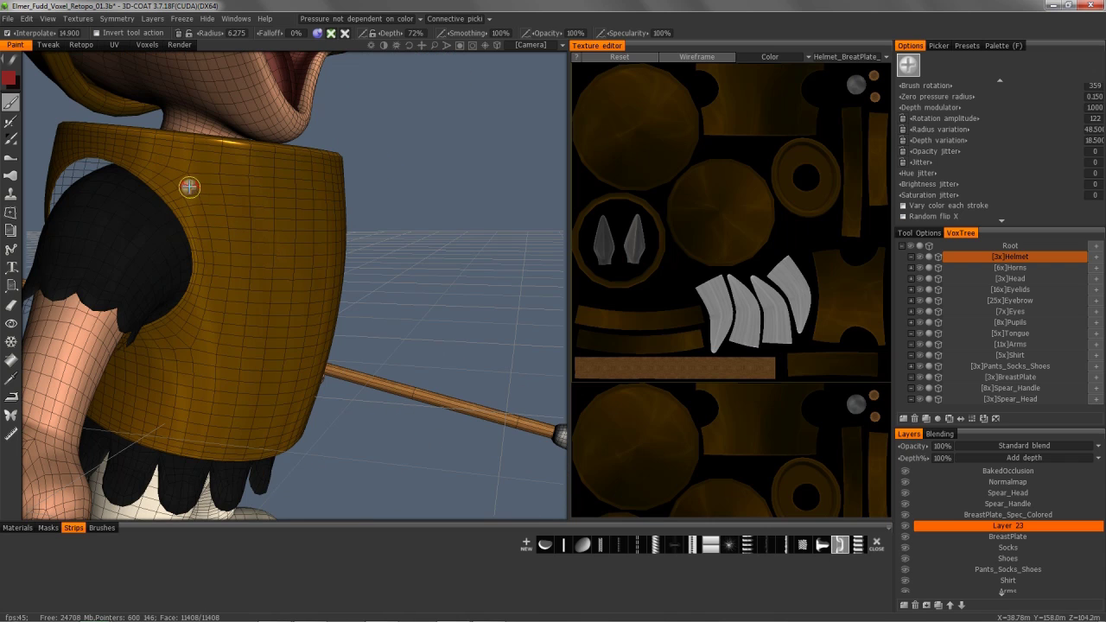
pyautogui.moveTo(195, 353); pyautogui.dragTo(169, 373)
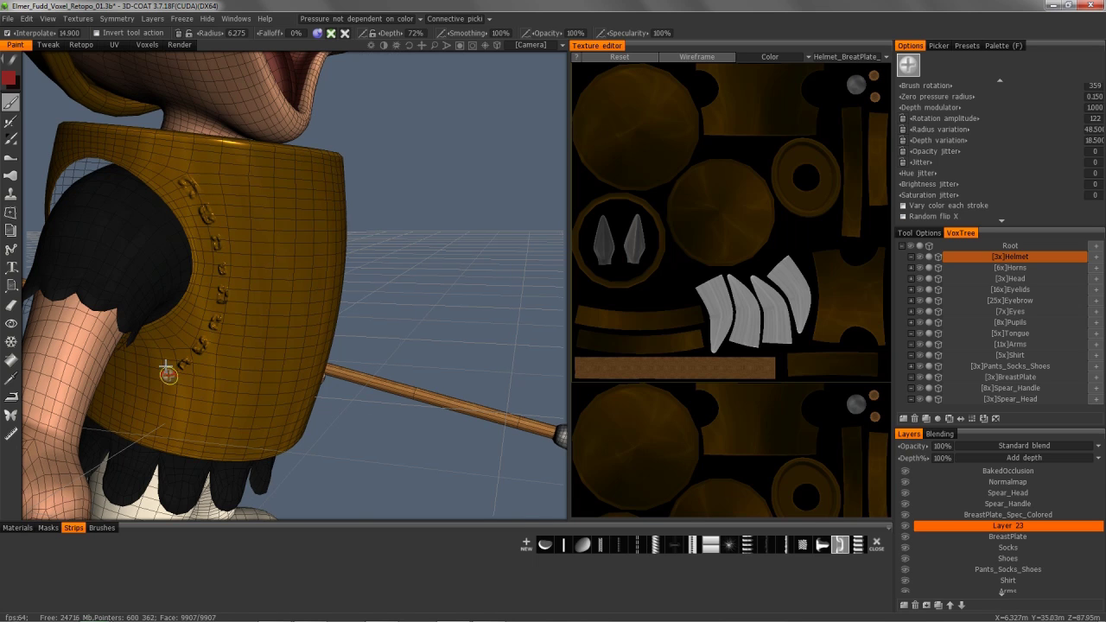
# - Paint a row of the strip pattern along the breastplate's upper rim, from the armhole across the chest
pyautogui.keyDown('alt'); pyautogui.moveTo(246, 232); pyautogui.dragTo(215, 216); pyautogui.keyUp('alt')
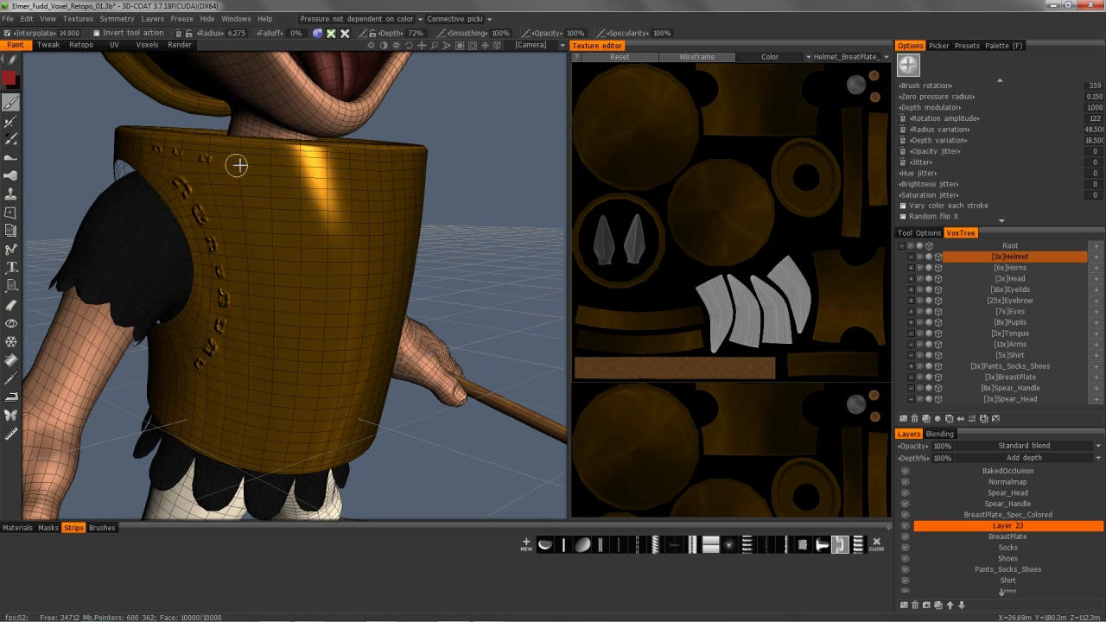
pyautogui.moveTo(346, 171); pyautogui.dragTo(402, 168)
pyautogui.moveTo(73, 164)
pyautogui.keyDown('alt'); pyautogui.mouseDown()
pyautogui.moveTo(250, 148)
pyautogui.moveTo(141, 136)
pyautogui.moveTo(140, 217)
pyautogui.moveTo(168, 208)
pyautogui.moveTo(69, 228)
pyautogui.mouseUp(); pyautogui.keyUp('alt')
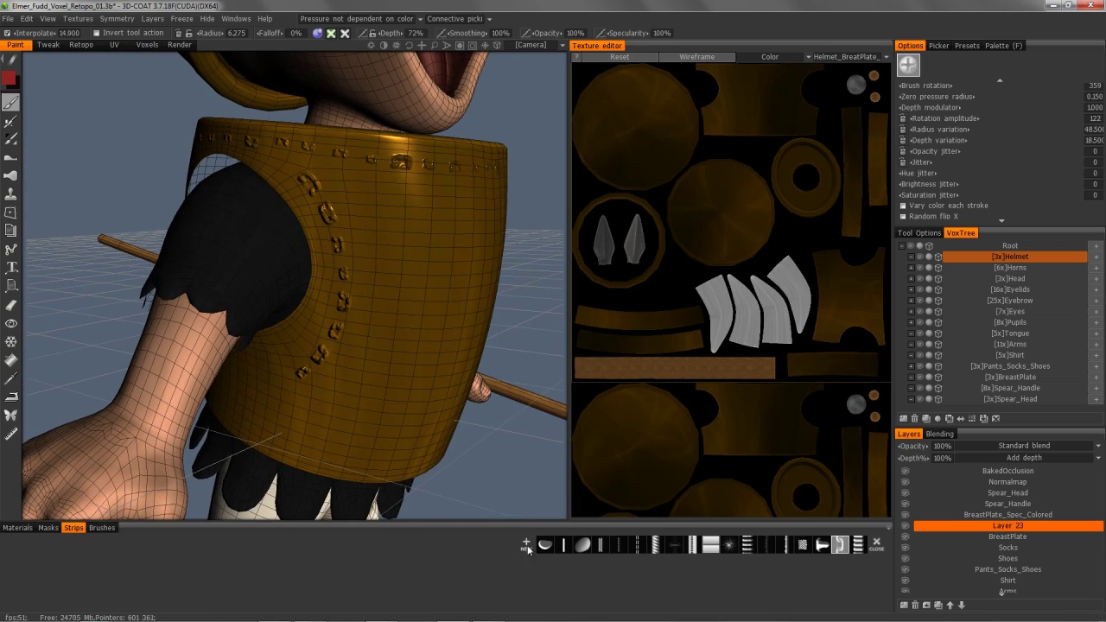
# - Choose the solid white round brush and paint vertical strip-patterned strokes down the breastplate's front
pyautogui.click(102, 528)
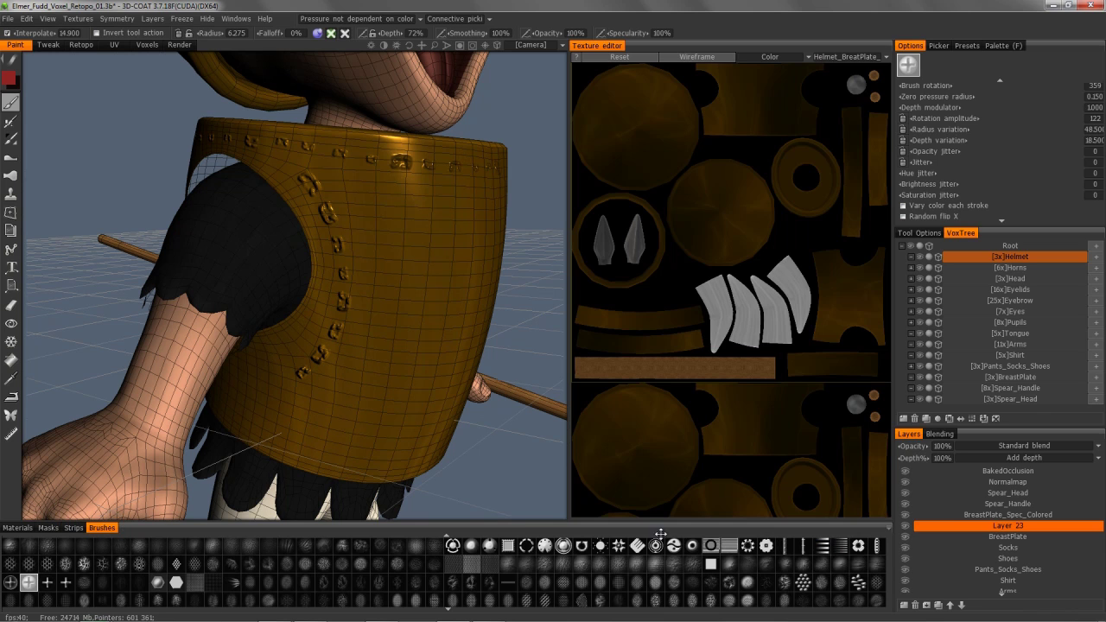
pyautogui.scroll(2, 590, 558)
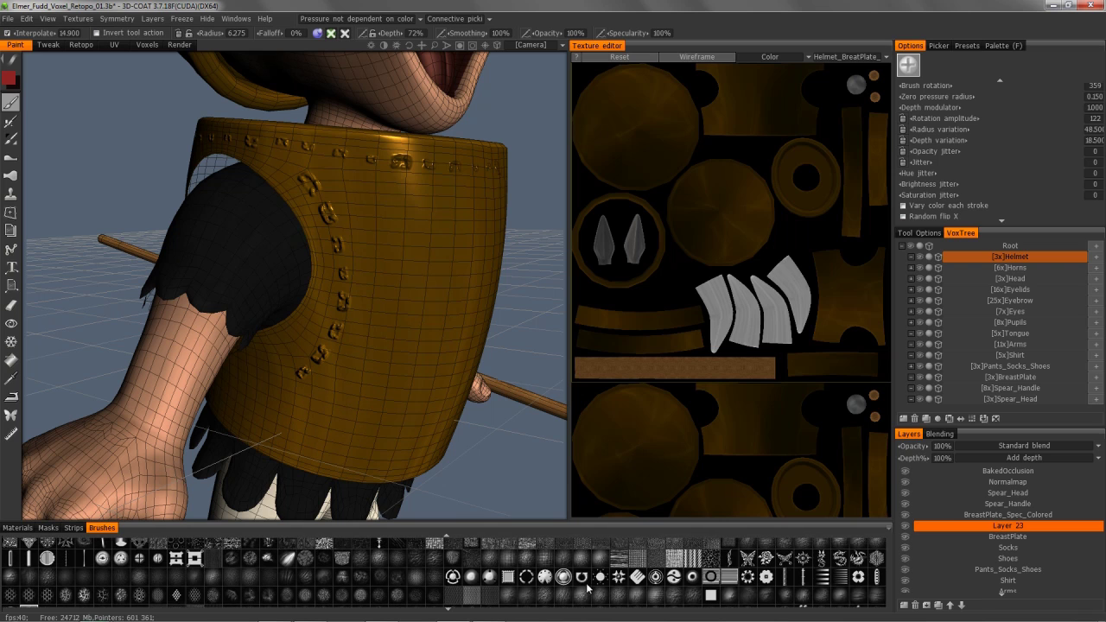
pyautogui.scroll(4, 626, 573)
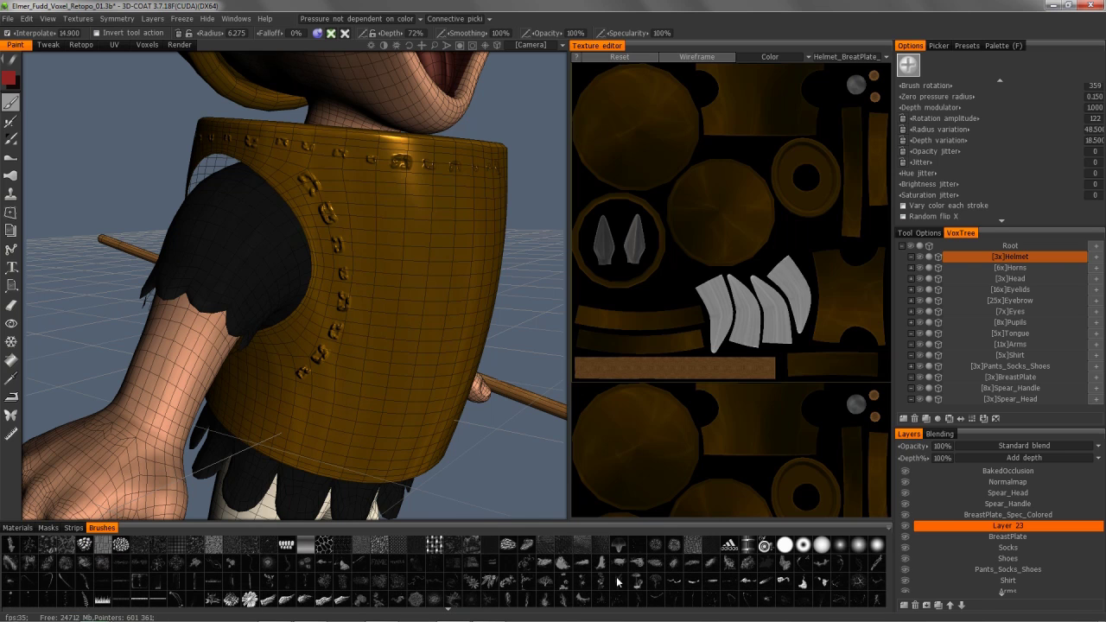
pyautogui.click(785, 546)
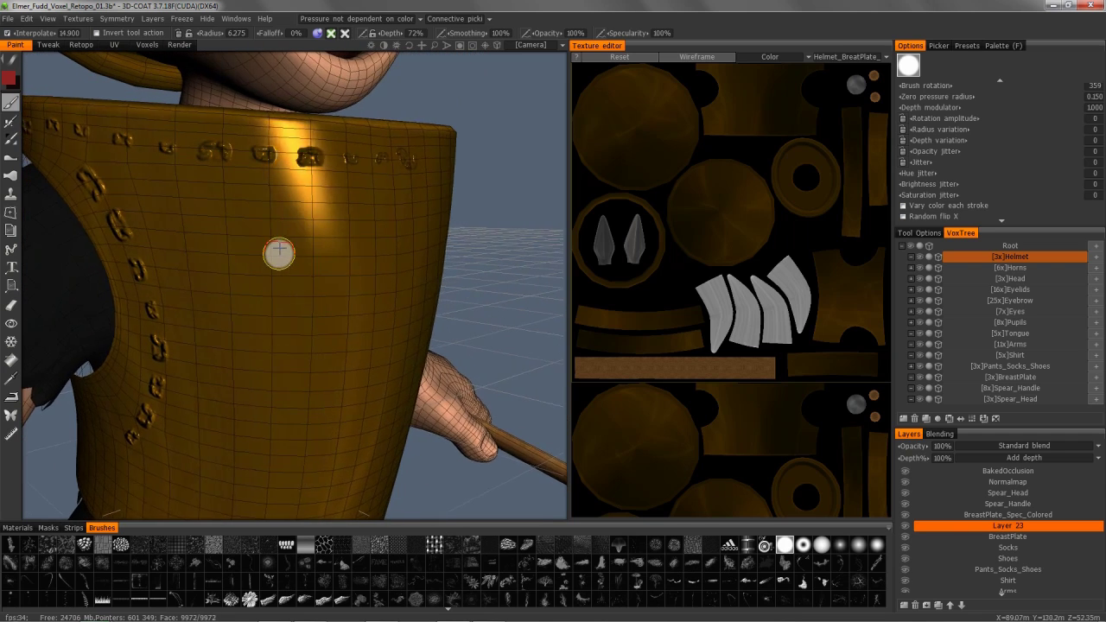
pyautogui.moveTo(231, 205)
pyautogui.mouseDown()
pyautogui.moveTo(265, 317)
pyautogui.moveTo(265, 386)
pyautogui.moveTo(237, 442)
pyautogui.moveTo(188, 420)
pyautogui.moveTo(209, 418)
pyautogui.moveTo(239, 271)
pyautogui.moveTo(229, 282)
pyautogui.moveTo(133, 239)
pyautogui.moveTo(178, 281)
pyautogui.moveTo(247, 286)
pyautogui.moveTo(259, 306)
pyautogui.moveTo(238, 228)
pyautogui.moveTo(234, 256)
pyautogui.moveTo(325, 279)
pyautogui.moveTo(338, 259)
pyautogui.mouseUp()
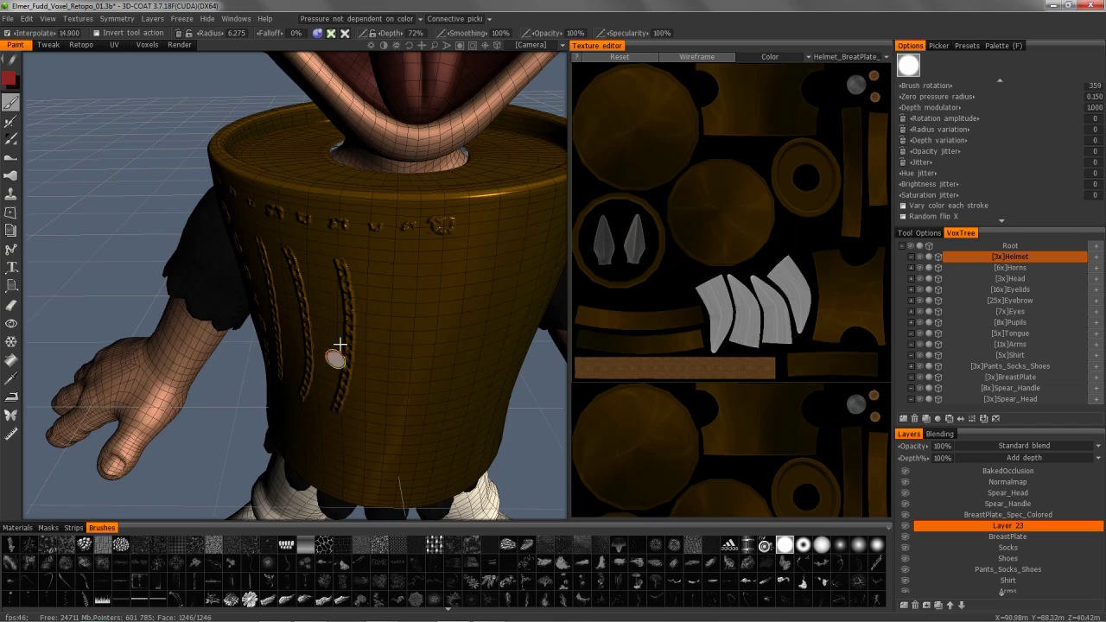
pyautogui.moveTo(336, 348)
pyautogui.keyDown('alt'); pyautogui.mouseDown()
pyautogui.moveTo(360, 236)
pyautogui.moveTo(328, 271)
pyautogui.moveTo(418, 308)
pyautogui.moveTo(320, 291)
pyautogui.moveTo(363, 314)
pyautogui.moveTo(321, 306)
pyautogui.moveTo(272, 320)
pyautogui.moveTo(242, 363)
pyautogui.mouseUp(); pyautogui.keyUp('alt')
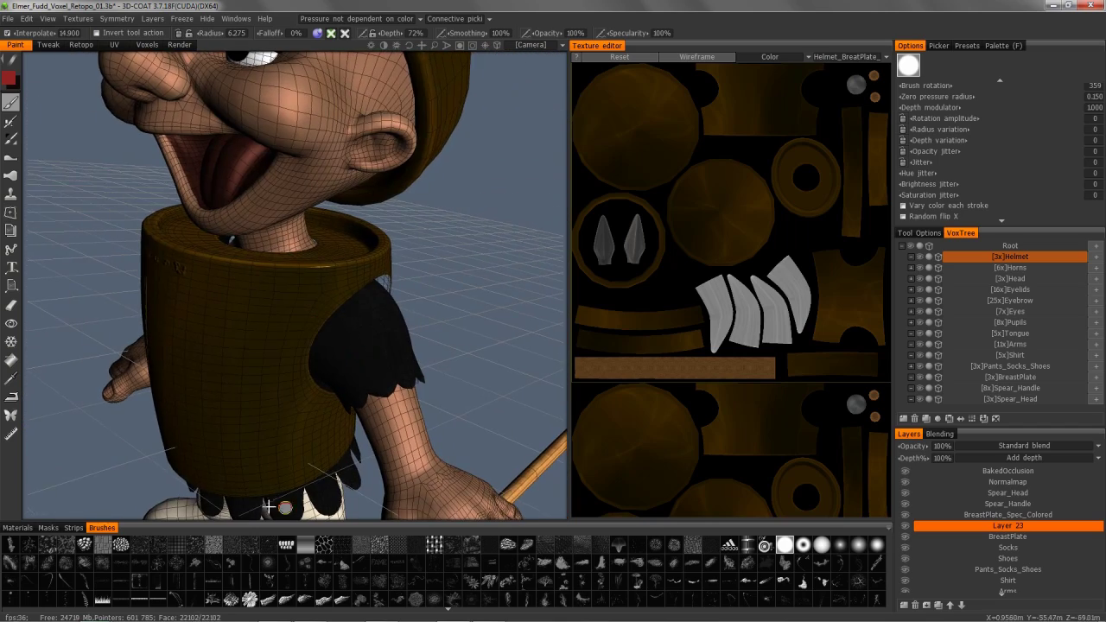
pyautogui.click(73, 527)
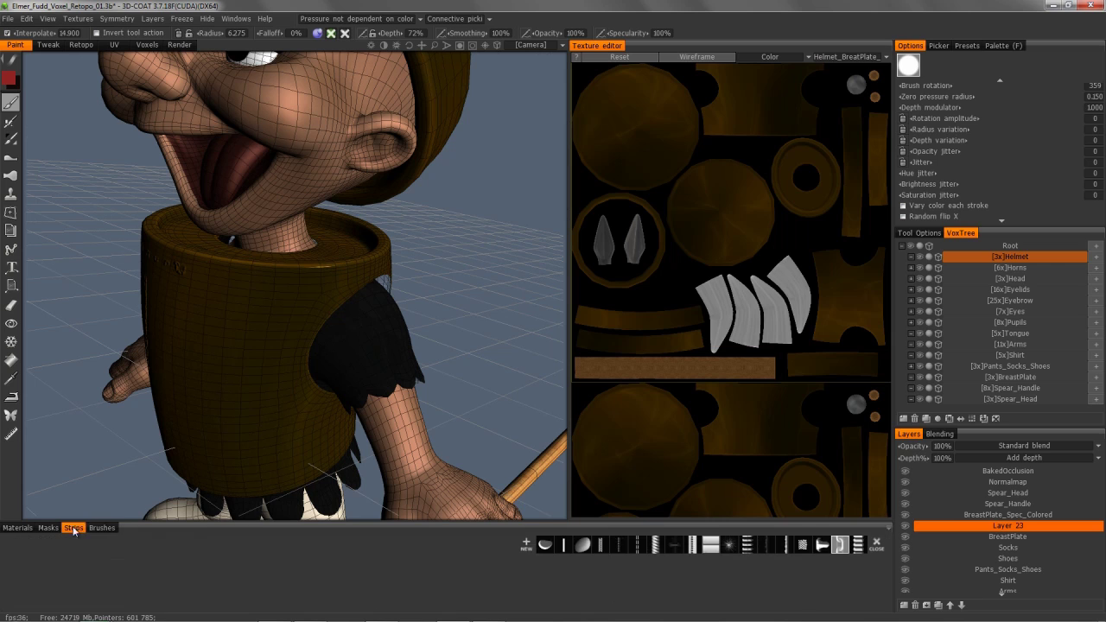
pyautogui.click(525, 544)
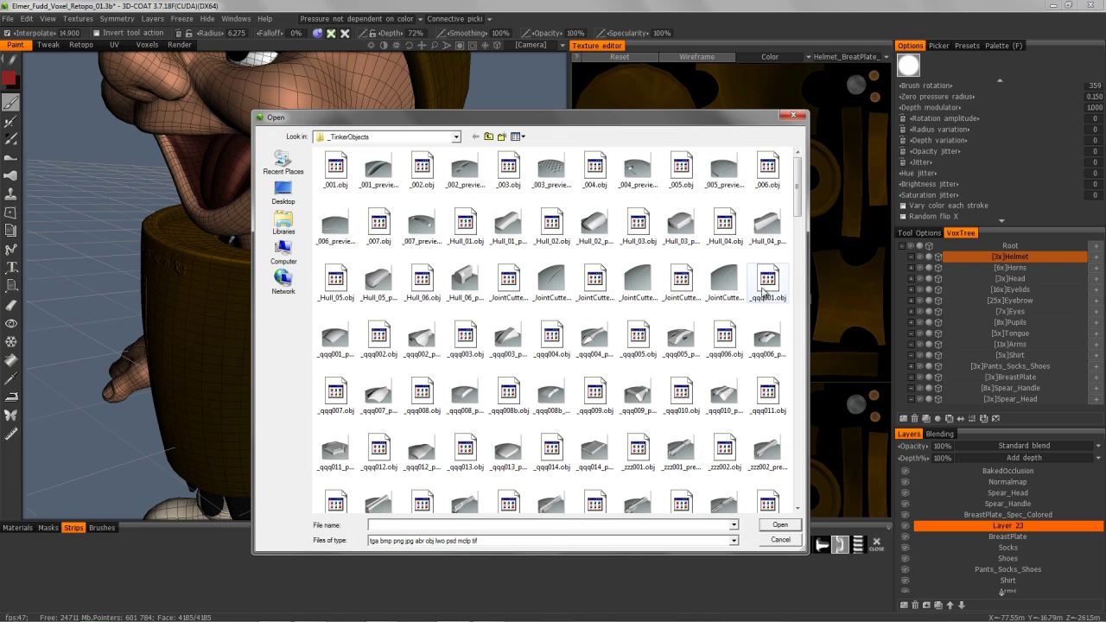
pyautogui.moveTo(799, 188); pyautogui.dragTo(800, 224)
pyautogui.moveTo(655, 122); pyautogui.dragTo(509, 68)
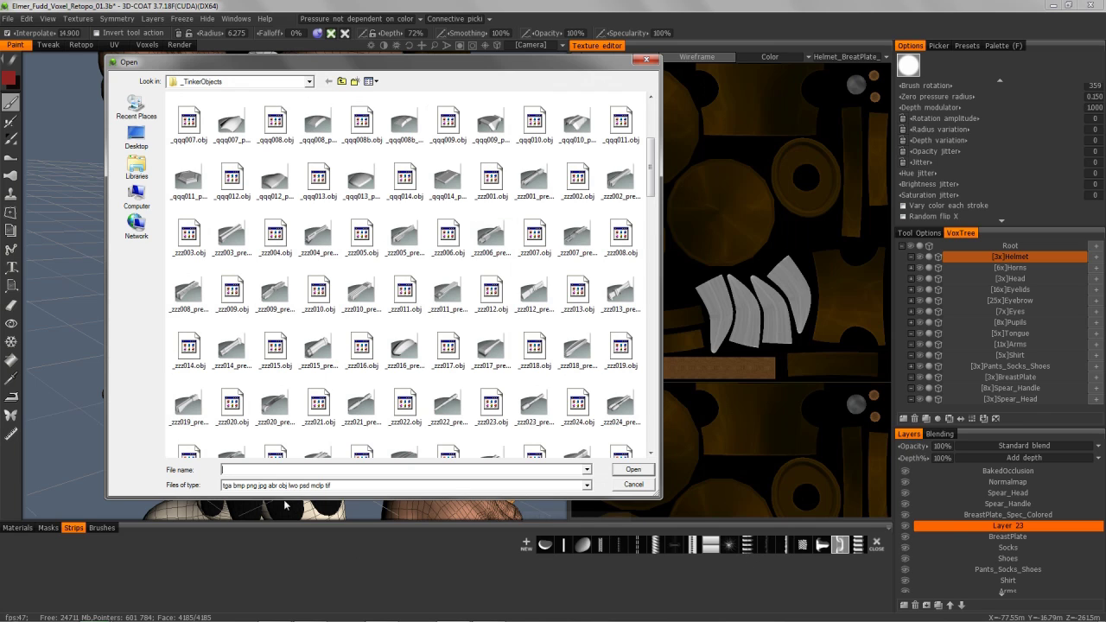
pyautogui.click(623, 488)
# - Switch to the Voxels room and look through the Models library for clothing pieces such as stitches, buttons and a zipper
pyautogui.click(145, 47)
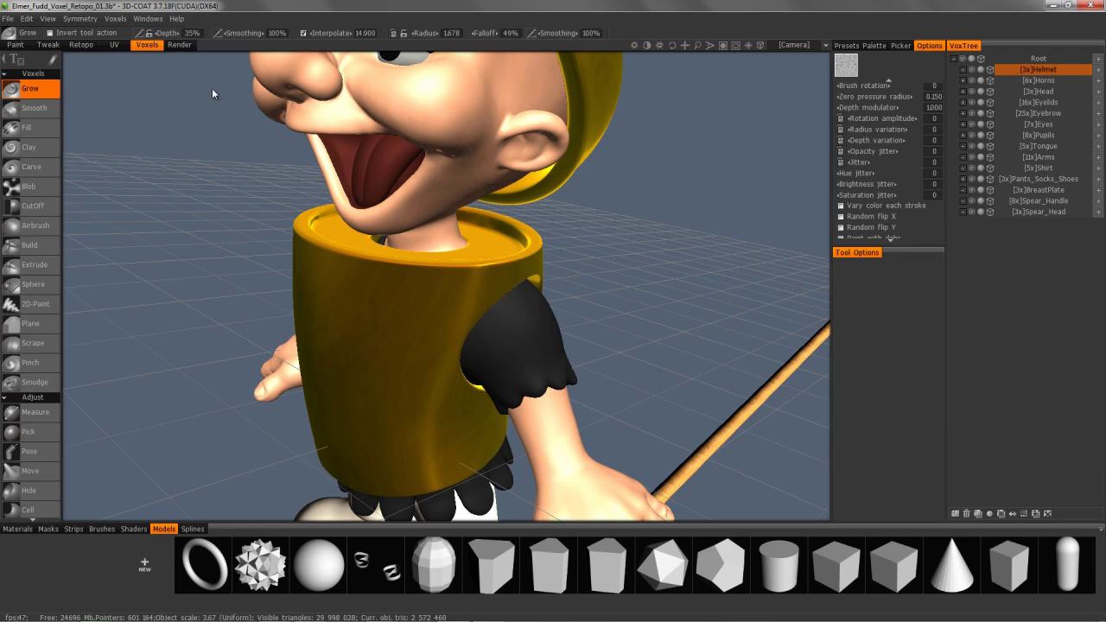
pyautogui.moveTo(269, 483); pyautogui.dragTo(604, 469)
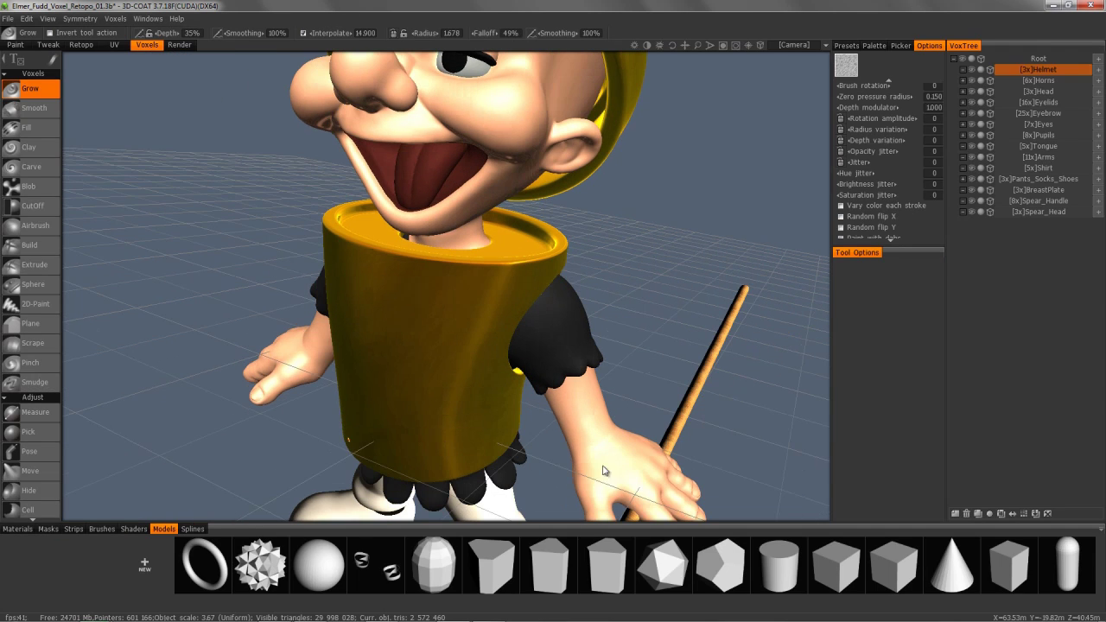
pyautogui.click(1097, 534)
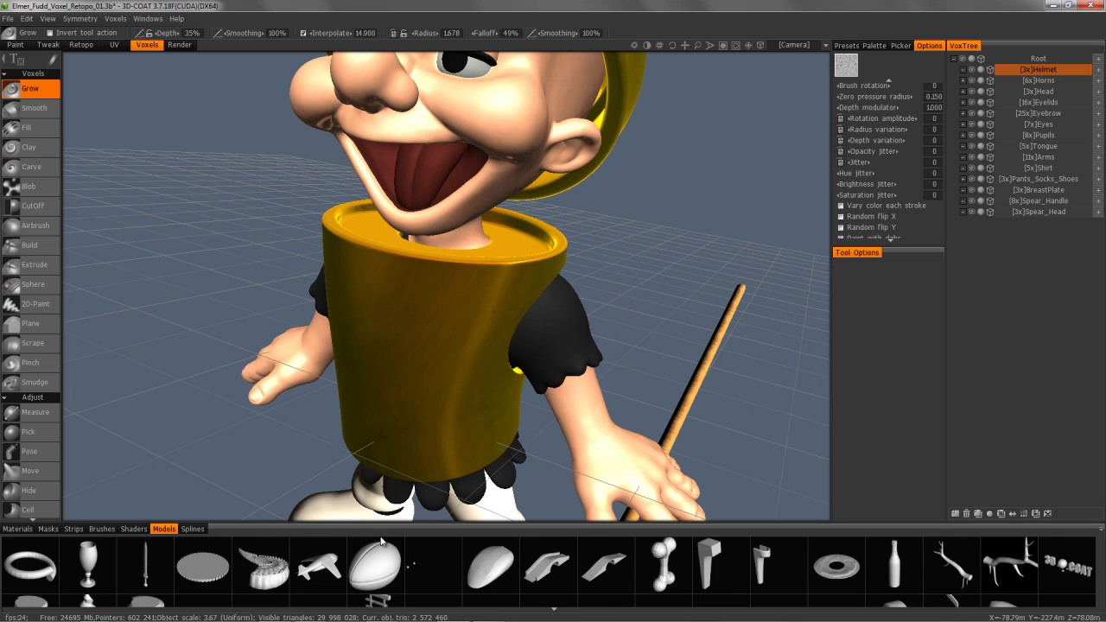
pyautogui.scroll(-5, 468, 579)
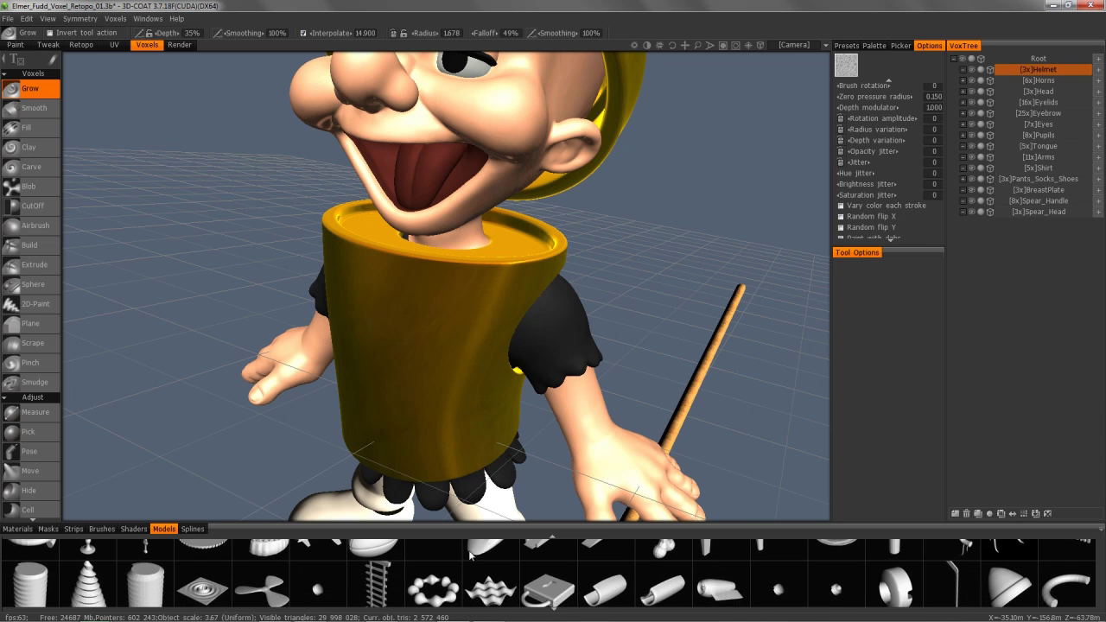
pyautogui.scroll(5, 480, 567)
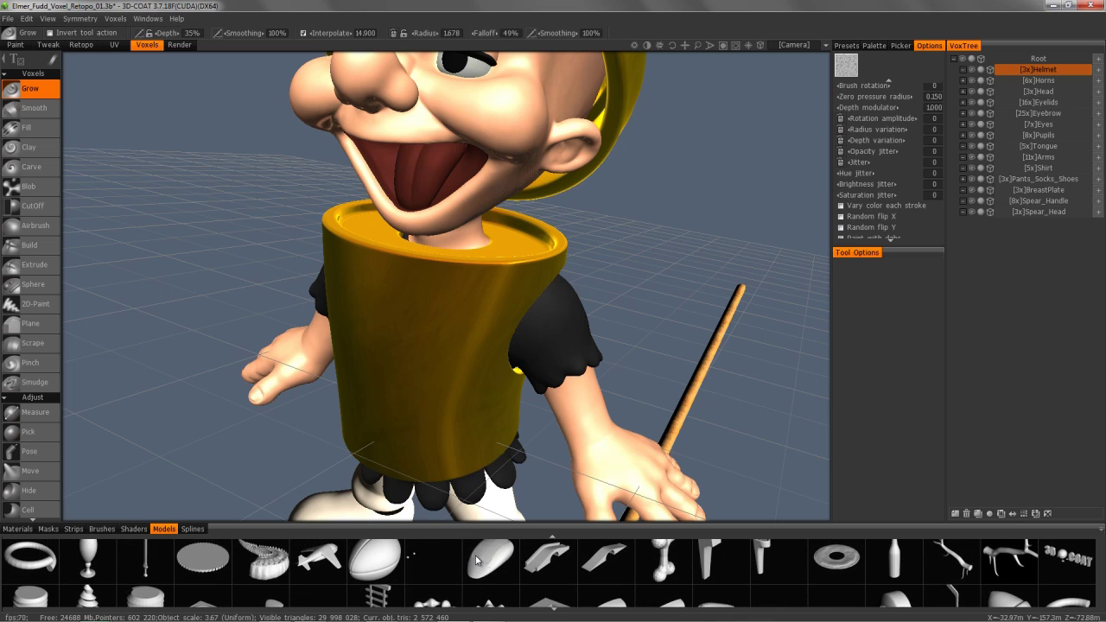
pyautogui.scroll(2, 476, 560)
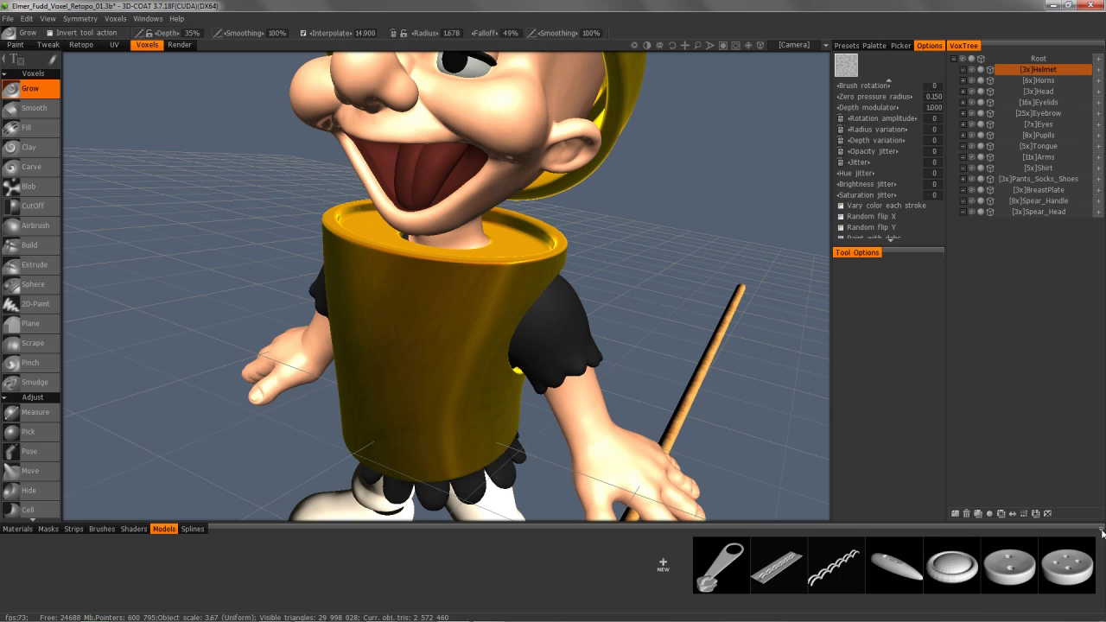
# - Preview the curved double-stitch model against the character in the Merge tool and leave the tool without merging it
pyautogui.click(835, 570)
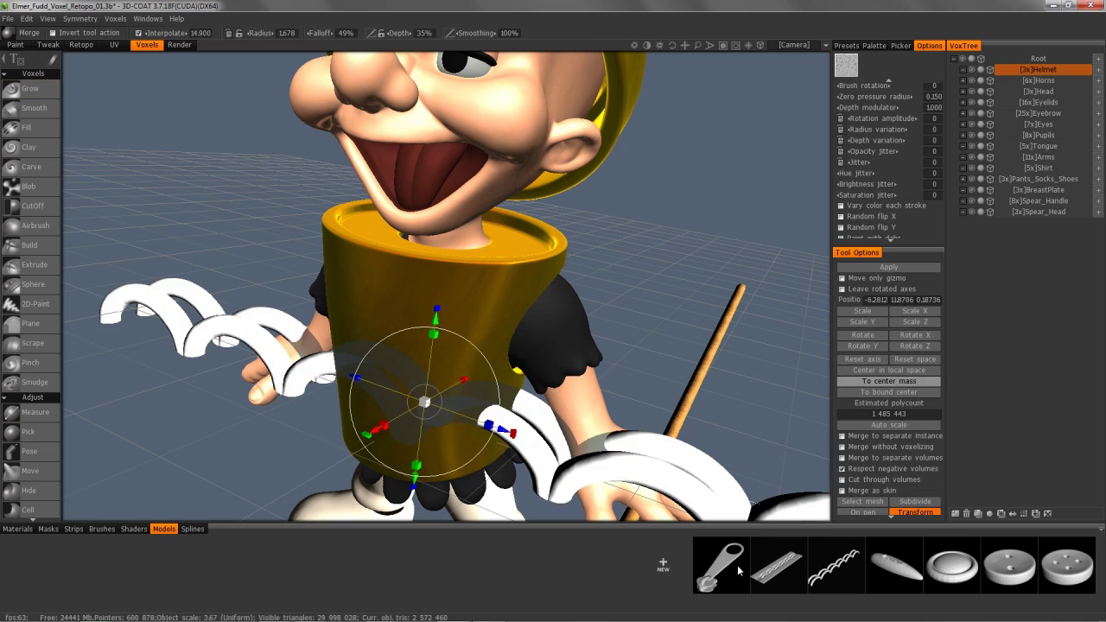
pyautogui.keyDown('alt'); pyautogui.moveTo(357, 331); pyautogui.dragTo(335, 410, button='right'); pyautogui.keyUp('alt')
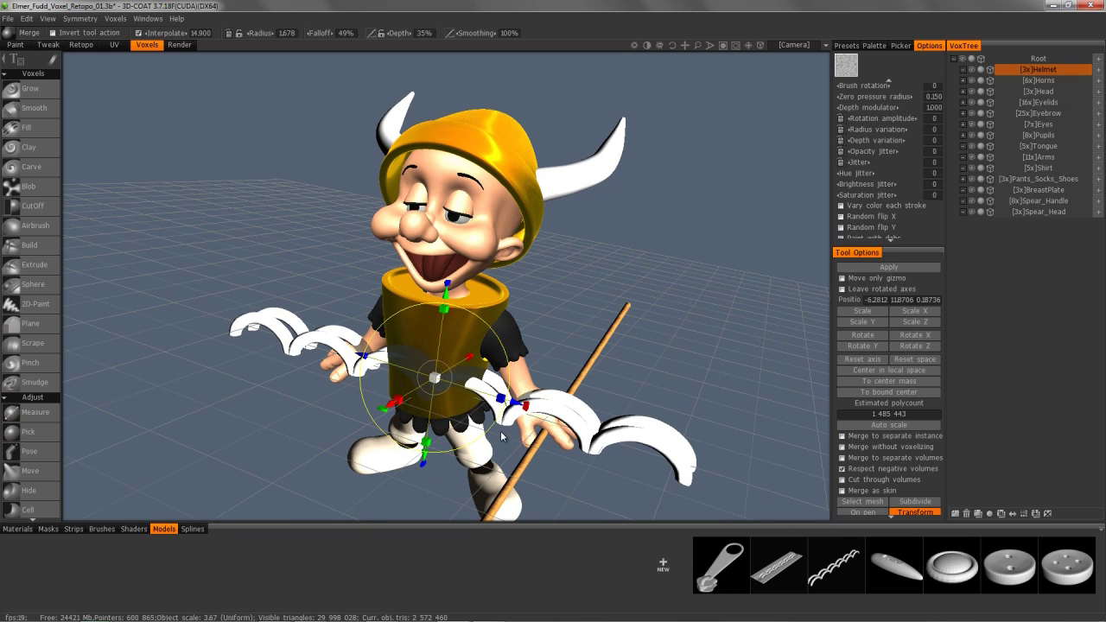
pyautogui.click(36, 89)
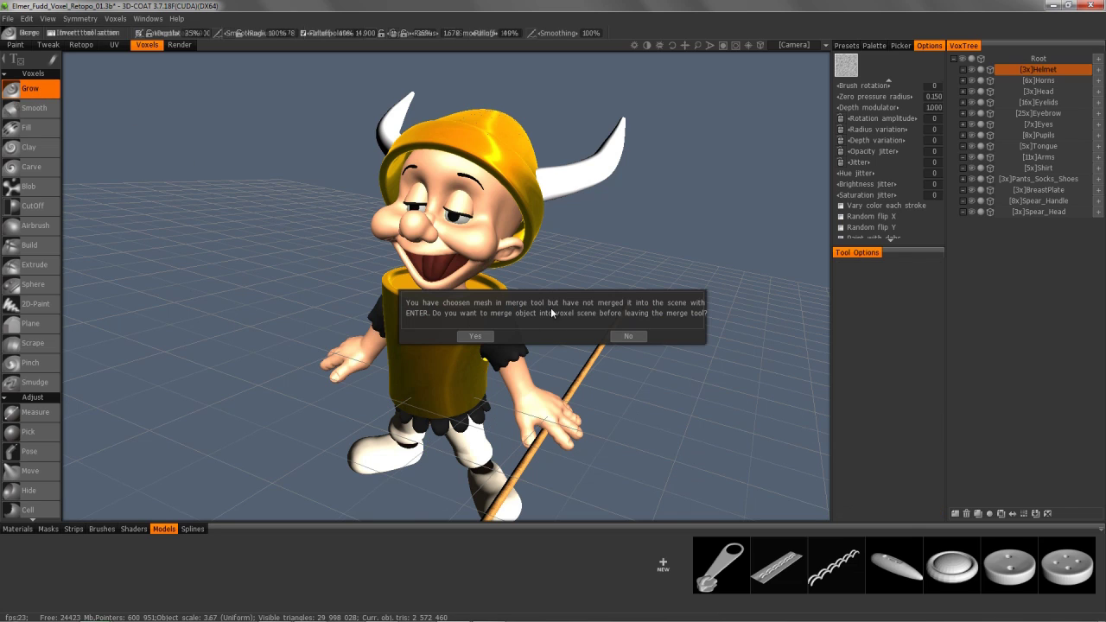
pyautogui.click(627, 336)
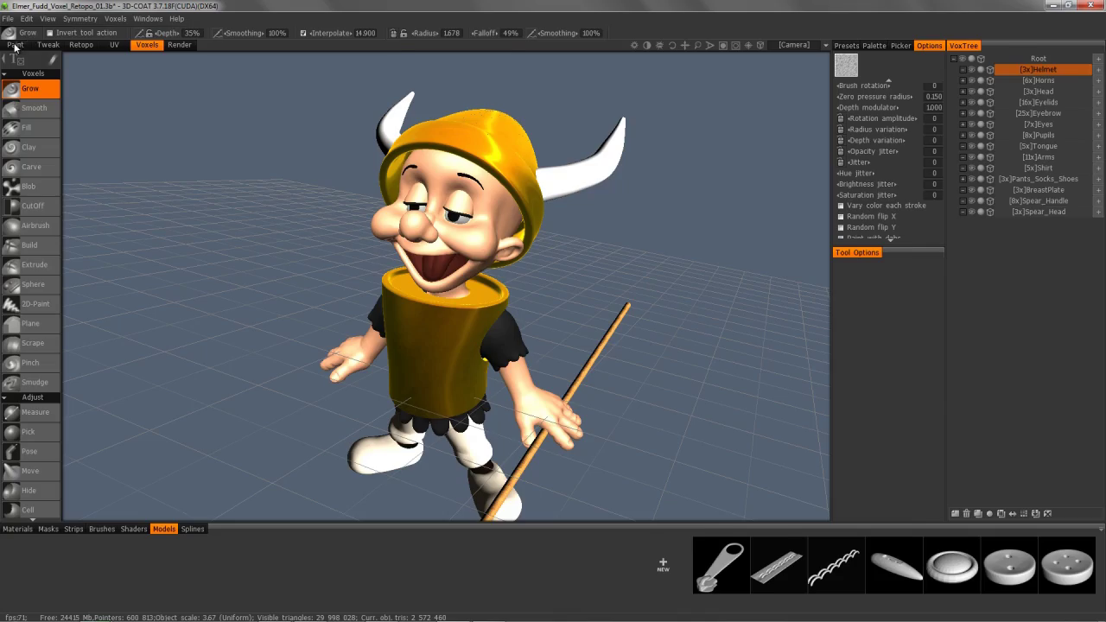
# - Return to the Paint room and undo all the strip-patterned strokes on the breastplate
pyautogui.click(13, 47)
pyautogui.moveTo(332, 294); pyautogui.dragTo(510, 465)
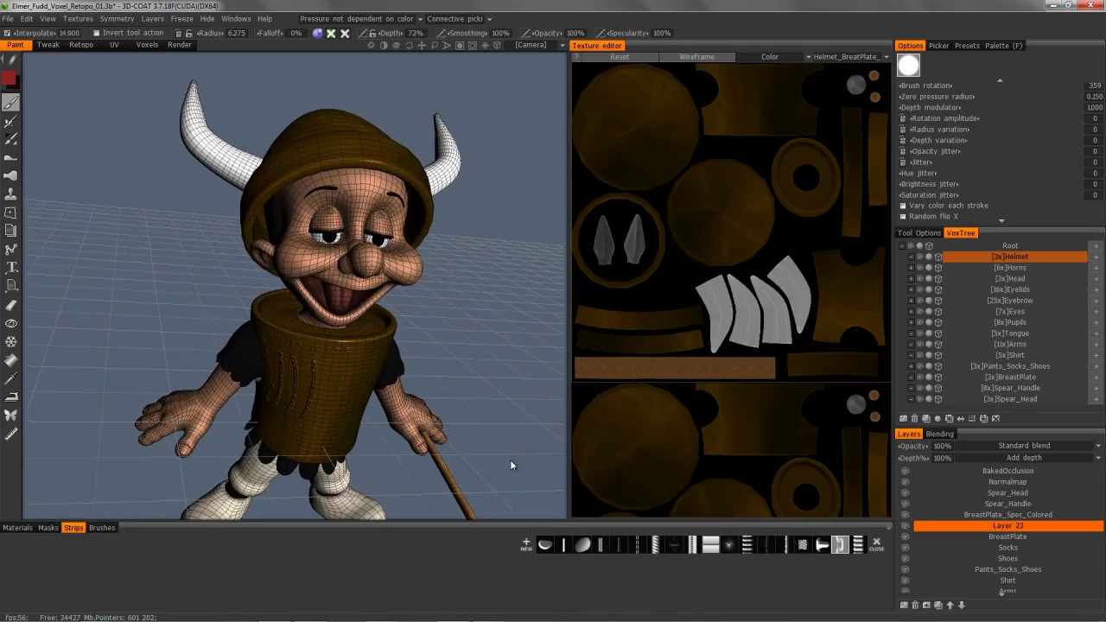
pyautogui.moveTo(510, 465); pyautogui.dragTo(503, 367, button='middle')
pyautogui.moveTo(503, 432); pyautogui.dragTo(602, 508)
pyautogui.moveTo(276, 380); pyautogui.dragTo(347, 417)
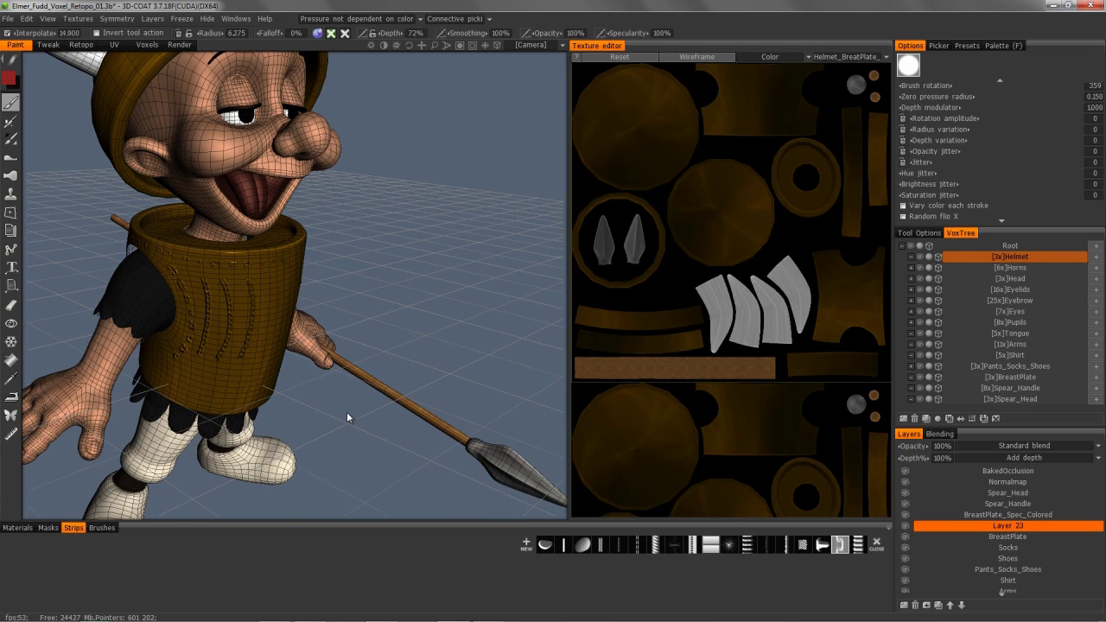
pyautogui.hotkey('ctrl', 'z')
pyautogui.hotkey('ctrl', 'z')
pyautogui.hotkey('ctrl', 'z')
pyautogui.hotkey('ctrl', 'z')
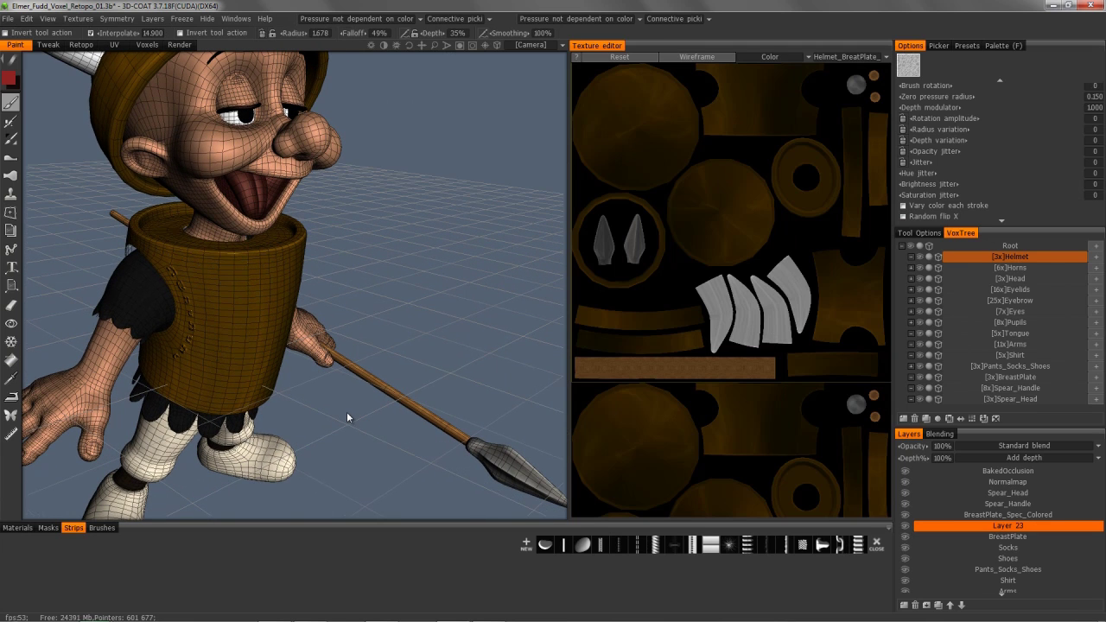
pyautogui.hotkey('ctrl', 'z')
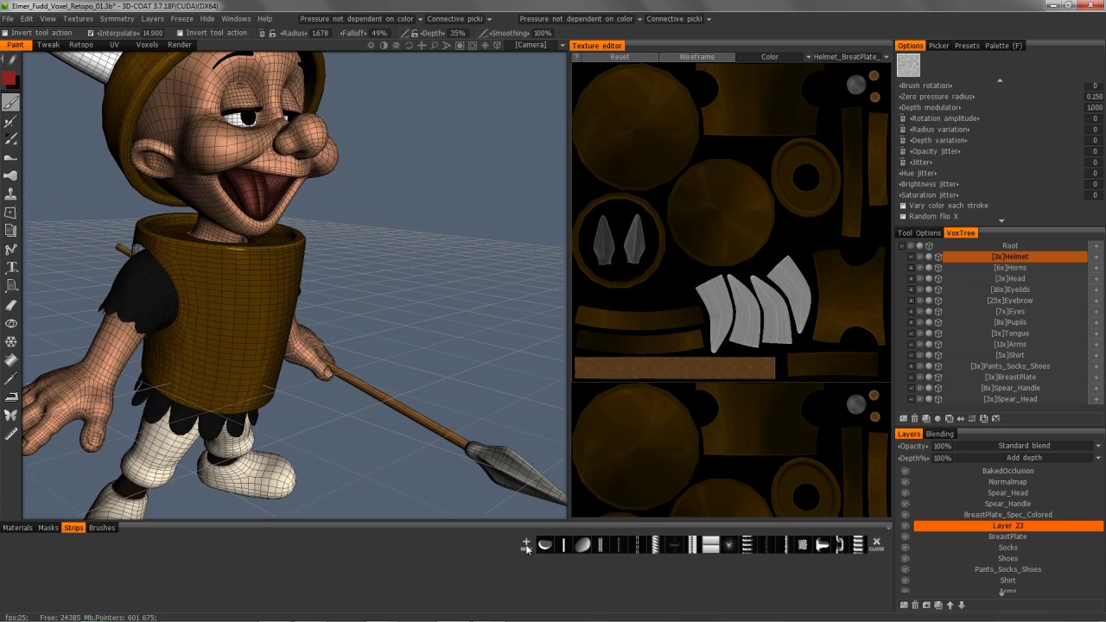
# - Load Double_Stitches.obj from the Objects library's Cloth folder as the source for a new strip, browsing with medium icons
pyautogui.click(526, 546)
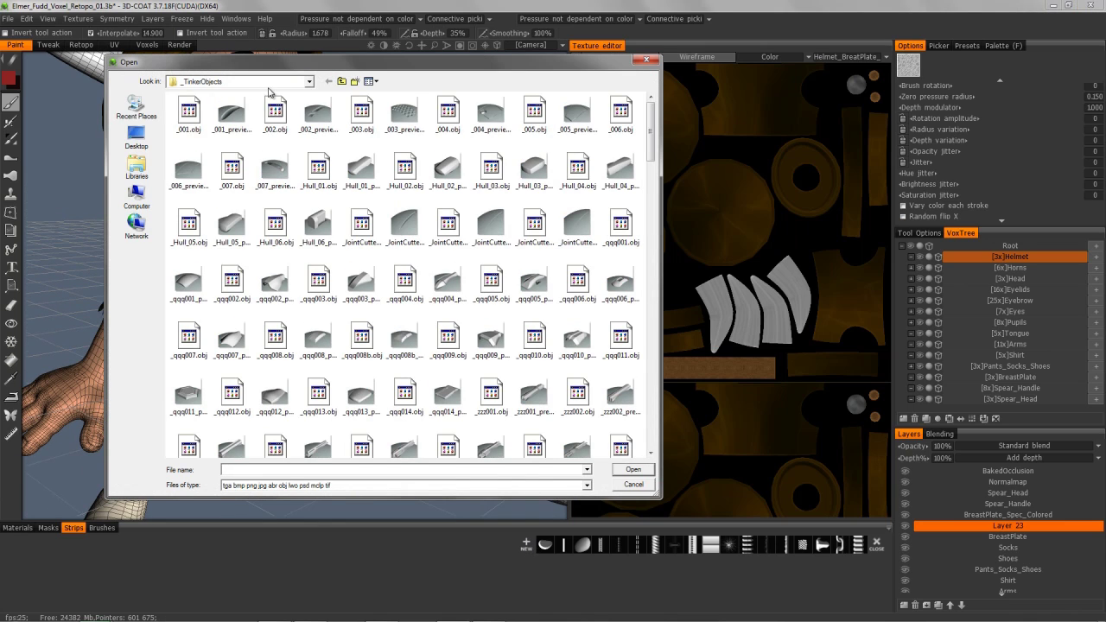
pyautogui.click(253, 82)
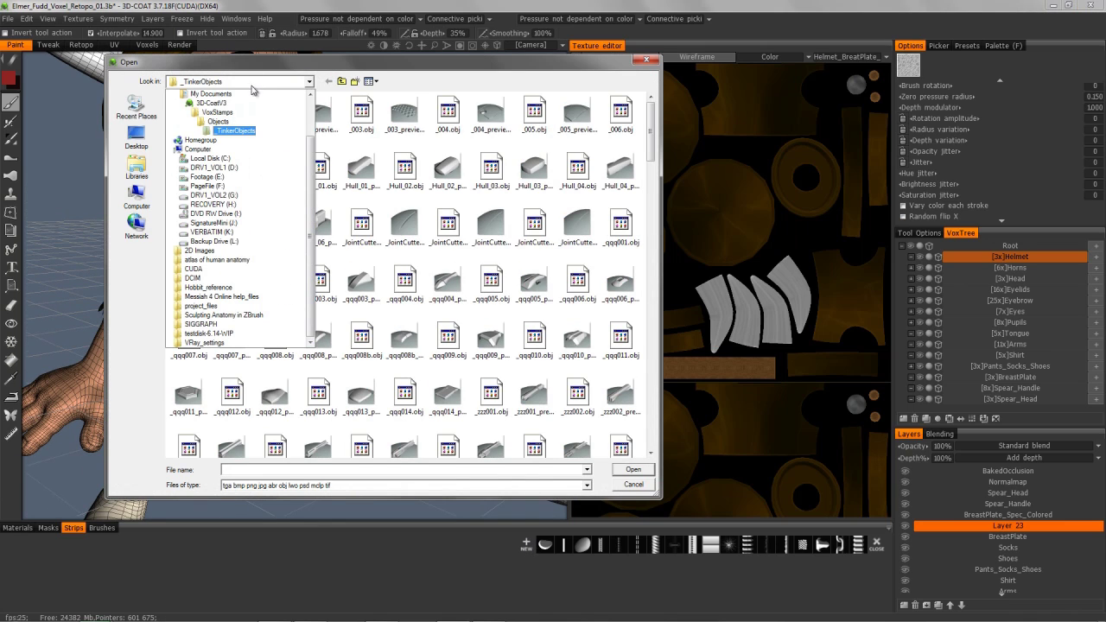
pyautogui.click(216, 122)
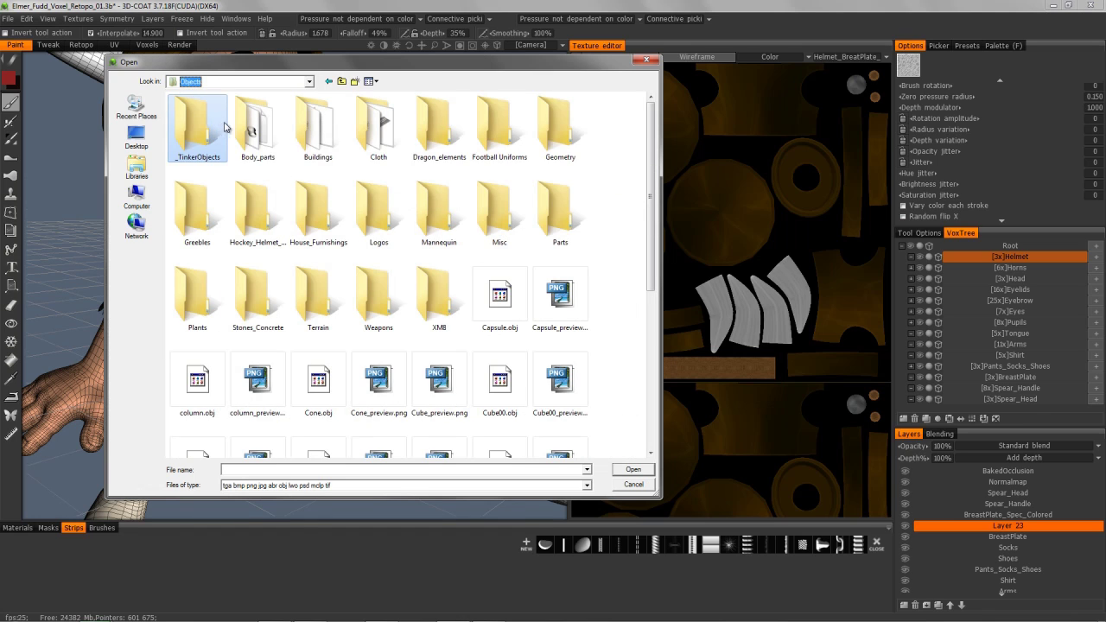
pyautogui.doubleClick(379, 128)
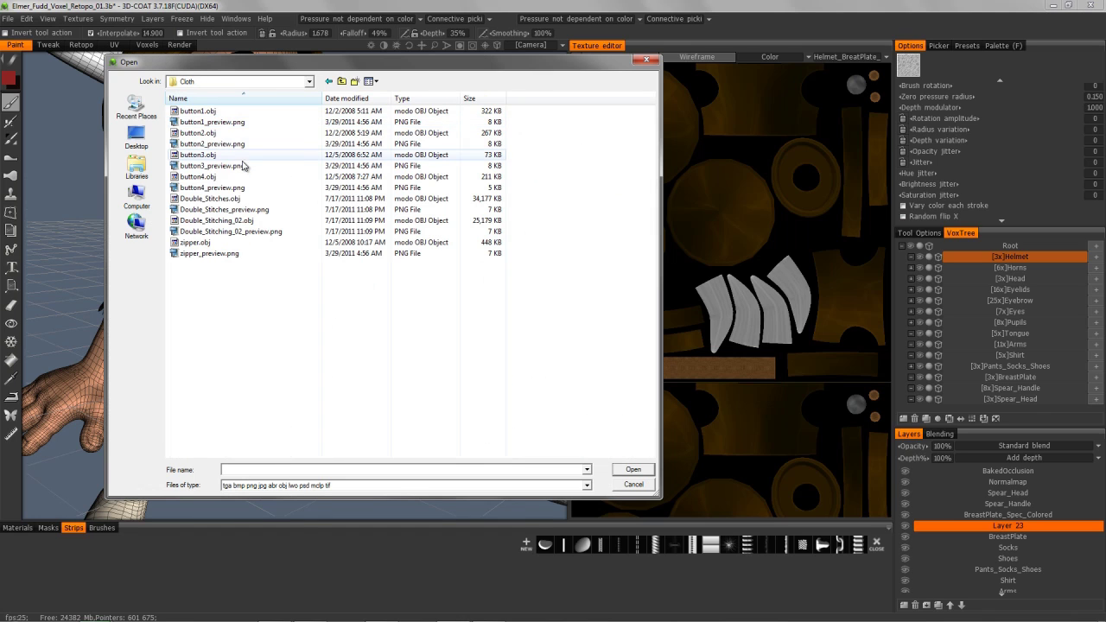
pyautogui.click(376, 81)
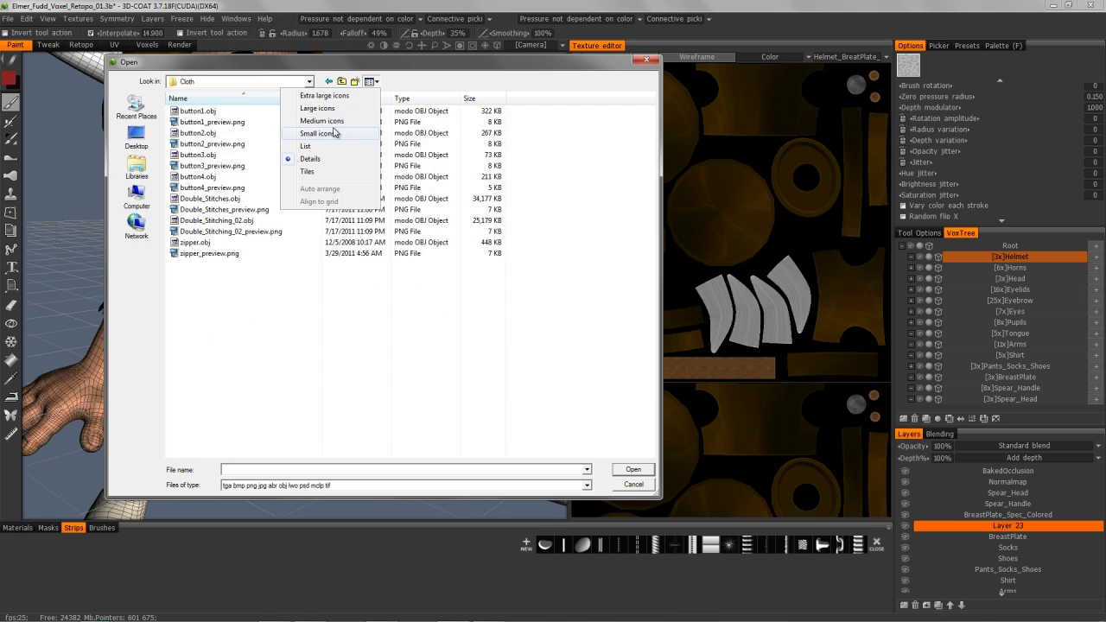
pyautogui.click(336, 122)
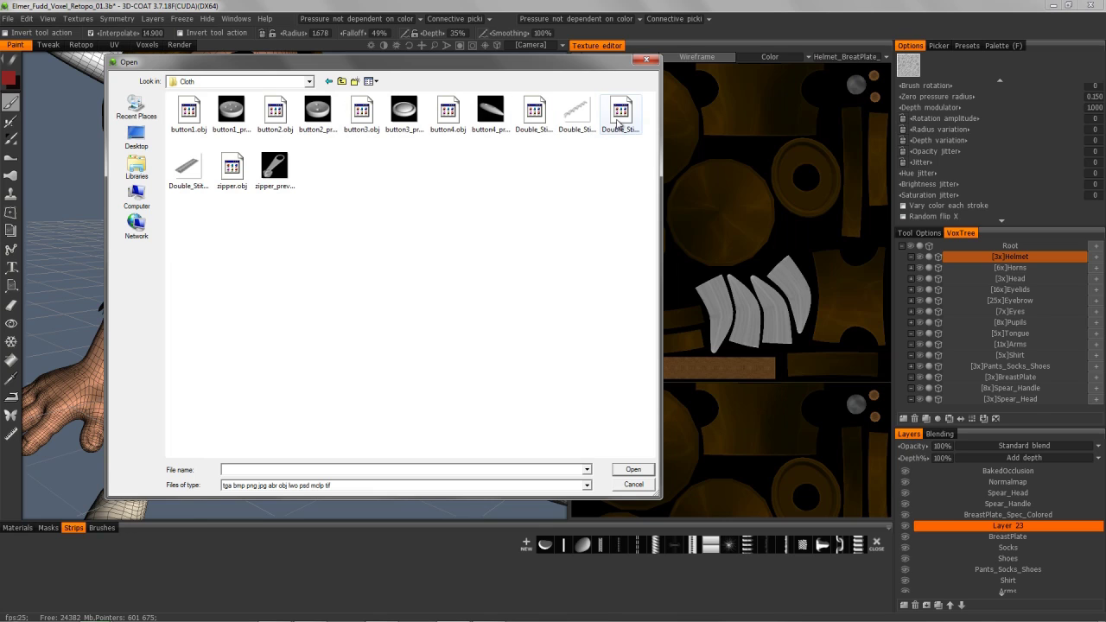
pyautogui.doubleClick(534, 112)
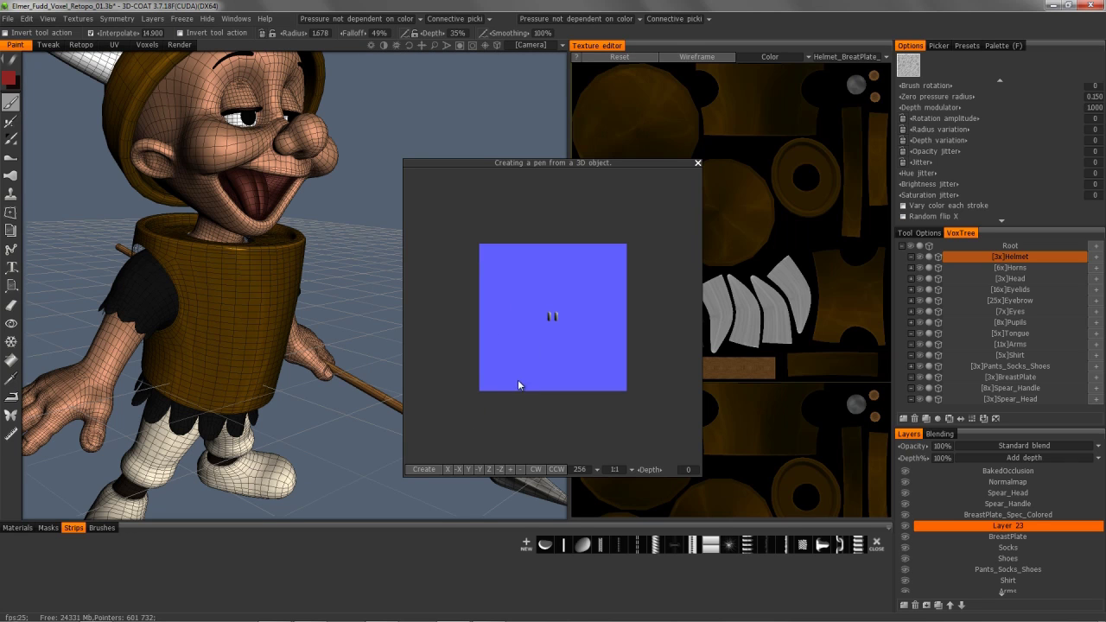
# - Orient the stitch pen along the Y axis, set its resolution to 512 and enlarge it until the stitches fill the frame's height
pyautogui.click(458, 470)
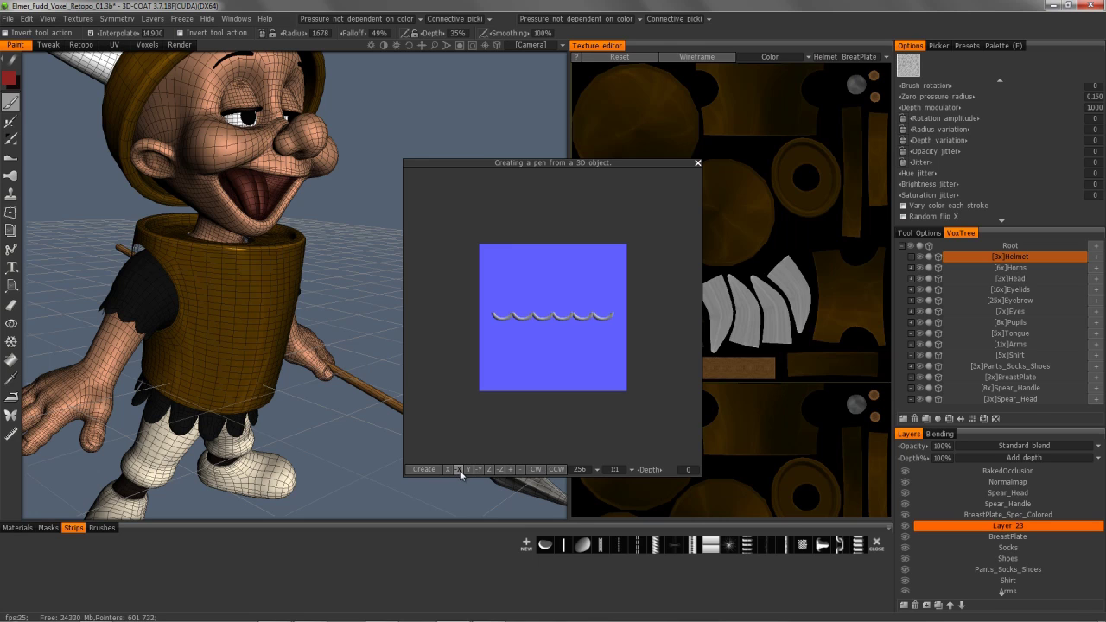
pyautogui.click(471, 470)
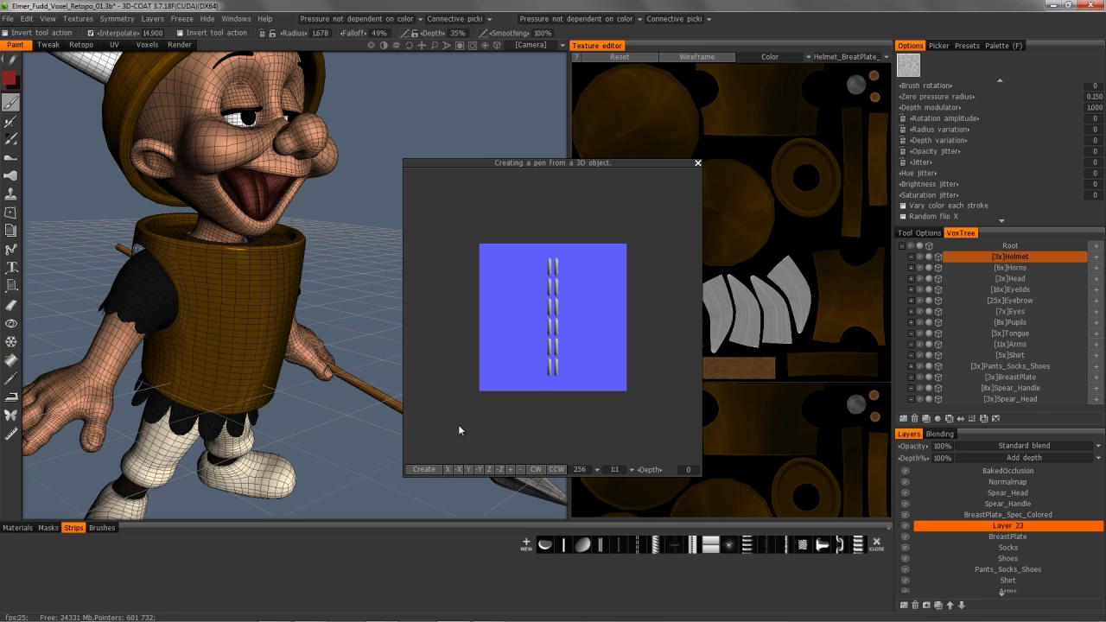
pyautogui.click(584, 471)
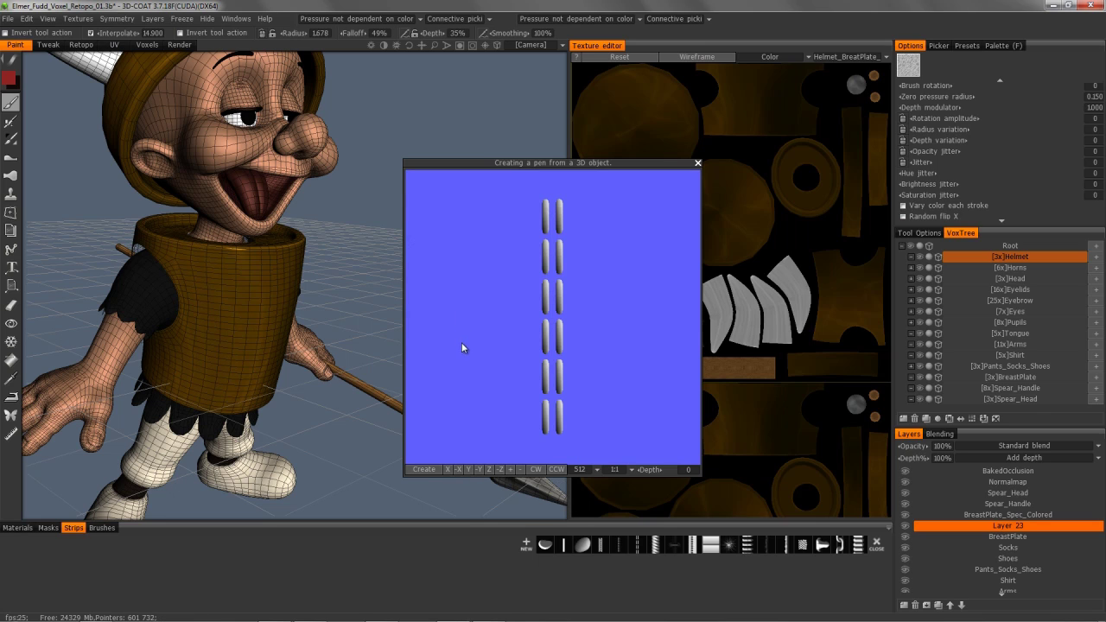
pyautogui.click(511, 470)
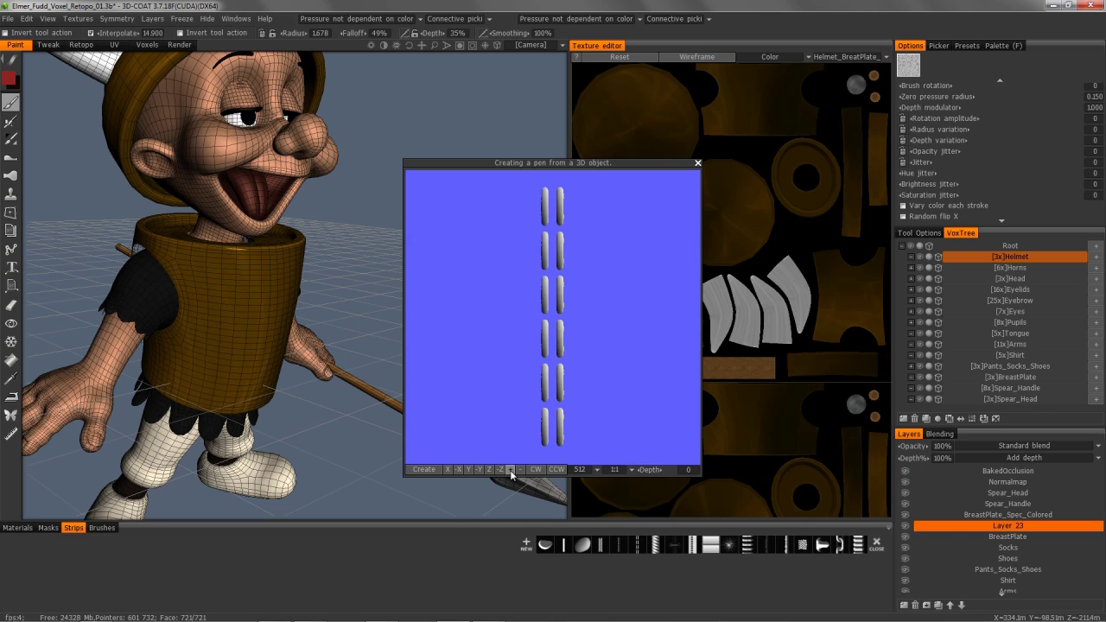
pyautogui.click(510, 470)
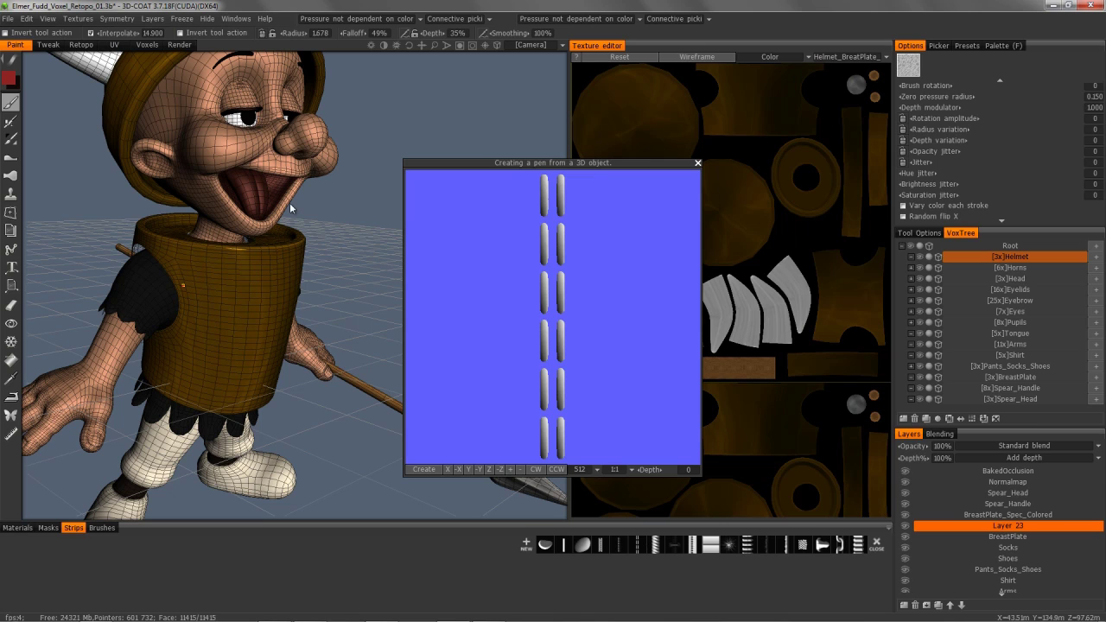
pyautogui.click(510, 471)
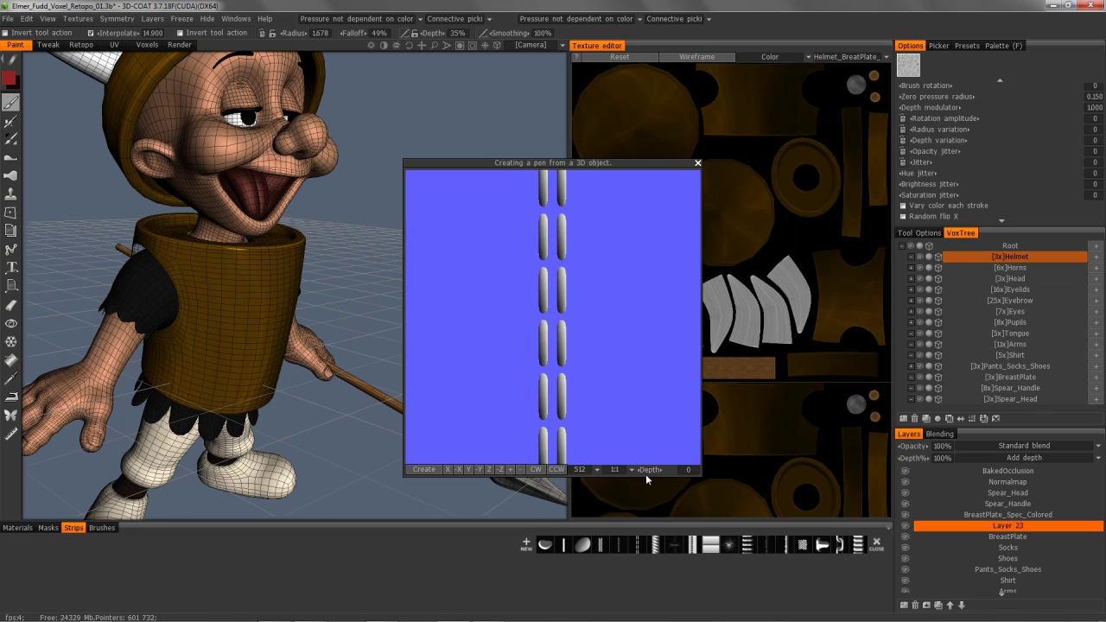
# - Adjust the stitch pen's depth to about 0.05 and create the strip
pyautogui.moveTo(634, 469)
pyautogui.mouseDown()
pyautogui.moveTo(595, 471)
pyautogui.moveTo(698, 471)
pyautogui.mouseUp()
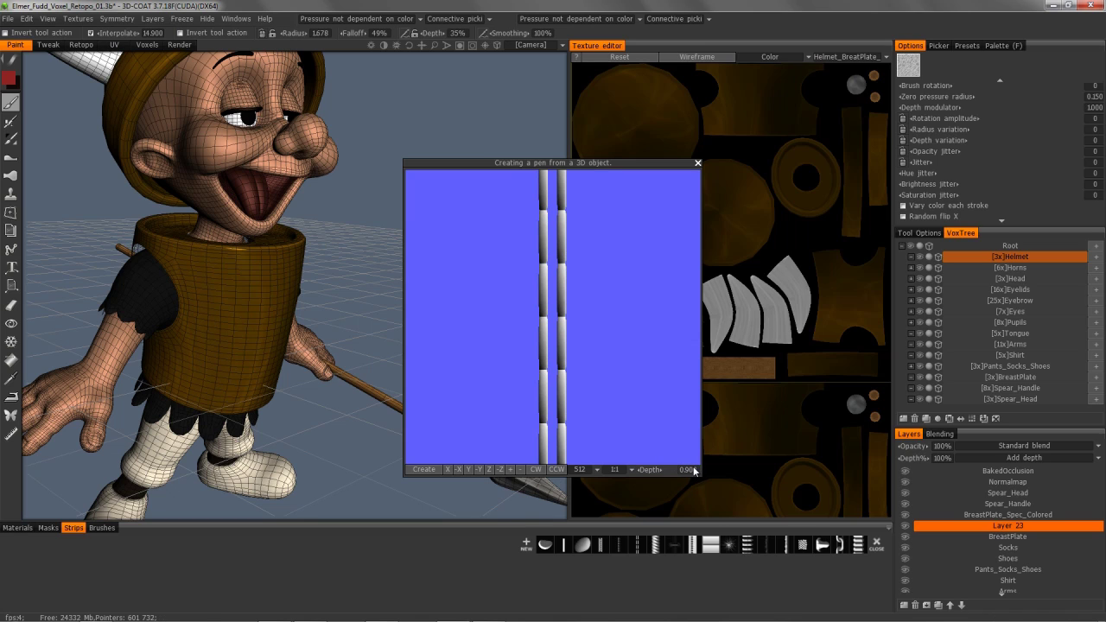
pyautogui.moveTo(688, 471); pyautogui.dragTo(681, 471)
pyautogui.moveTo(673, 468); pyautogui.dragTo(657, 464)
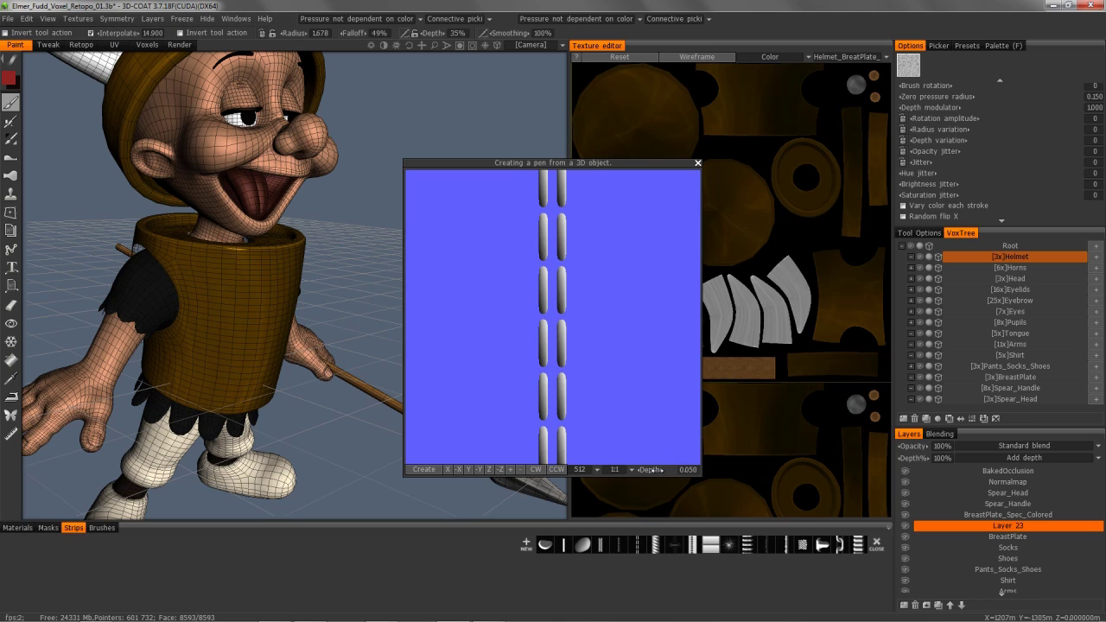
pyautogui.moveTo(650, 469); pyautogui.dragTo(661, 469)
pyautogui.click(423, 469)
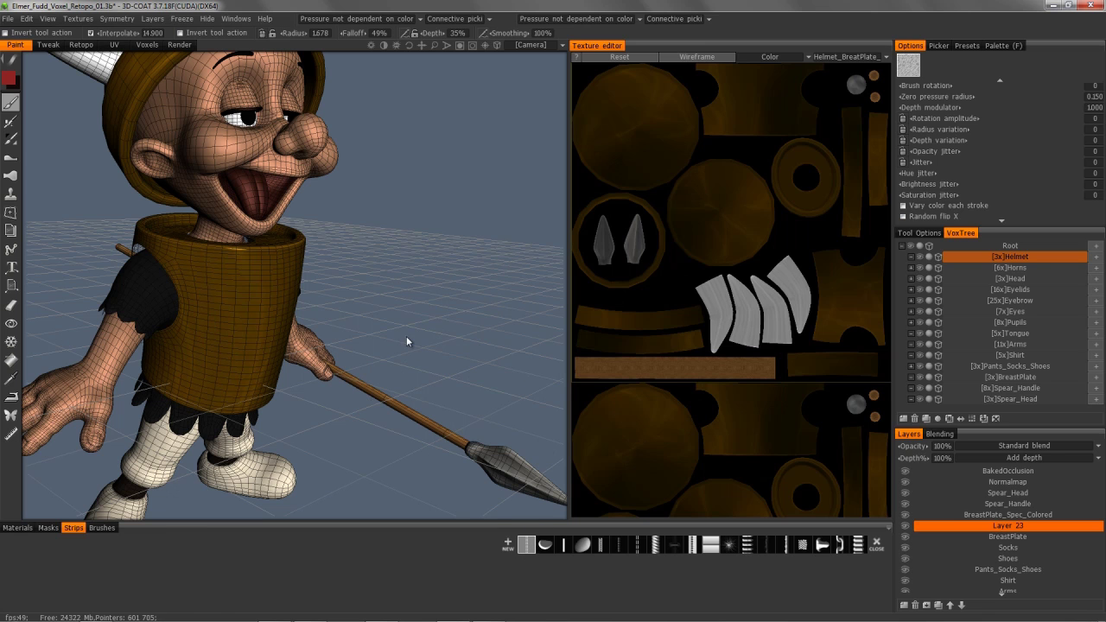
# - Enable the Rotate along stroke option for the current brush
pyautogui.moveTo(406, 340); pyautogui.dragTo(187, 258)
pyautogui.keyDown('alt'); pyautogui.moveTo(188, 257); pyautogui.dragTo(207, 262, button='middle'); pyautogui.keyUp('alt')
pyautogui.keyDown('alt'); pyautogui.moveTo(208, 262); pyautogui.dragTo(181, 171, button='right'); pyautogui.keyUp('alt')
pyautogui.keyDown('alt'); pyautogui.moveTo(181, 171); pyautogui.dragTo(212, 172, button='middle'); pyautogui.keyUp('alt')
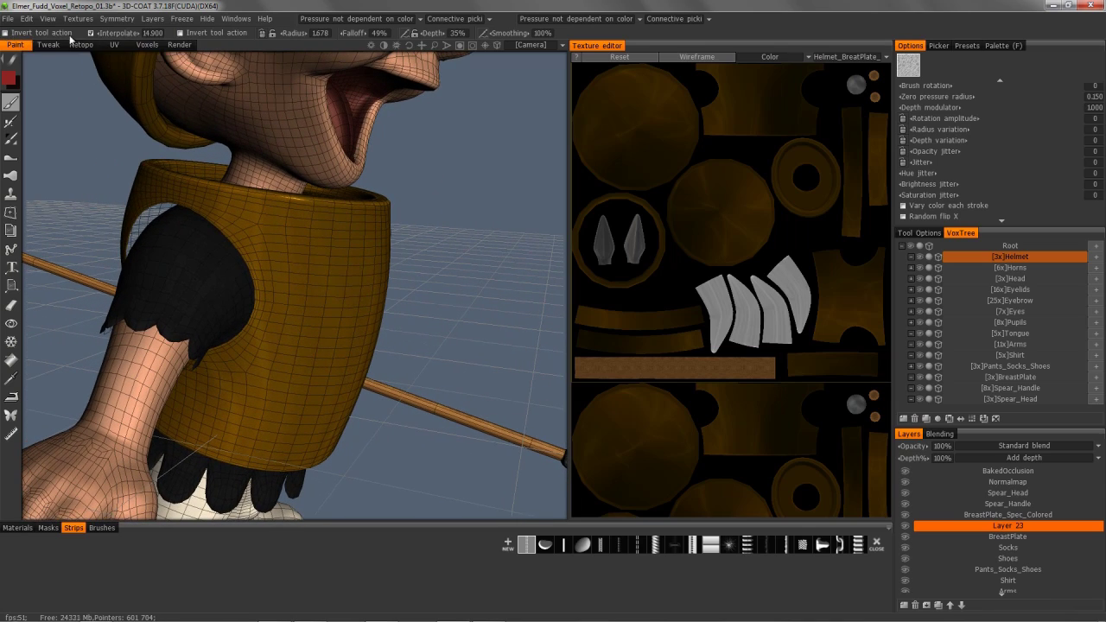
pyautogui.keyDown('alt'); pyautogui.moveTo(184, 192); pyautogui.dragTo(242, 234); pyautogui.keyUp('alt')
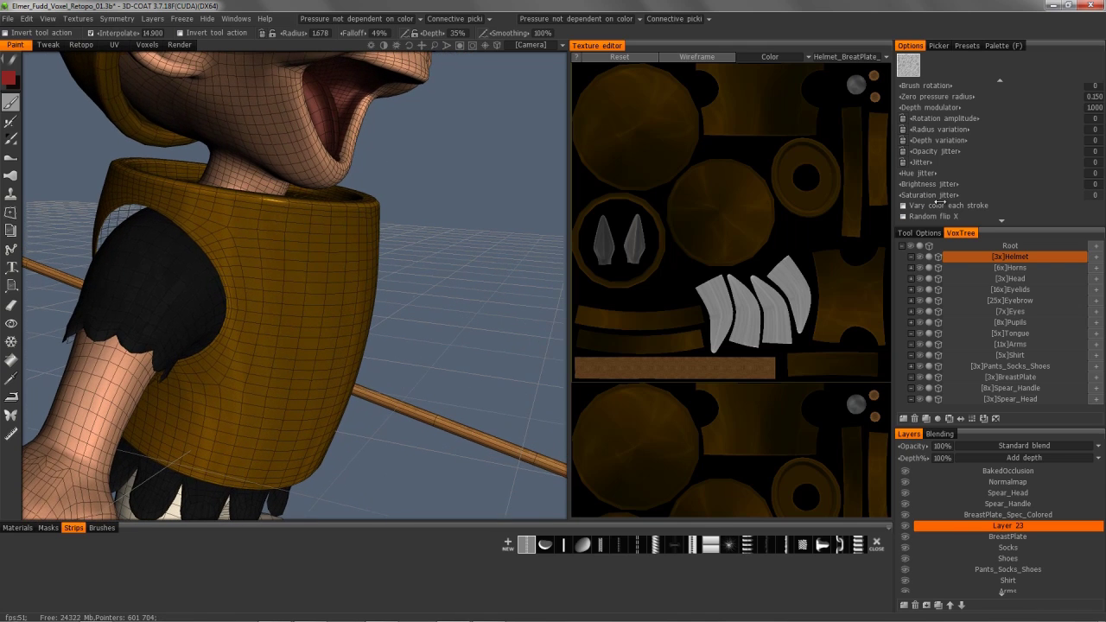
pyautogui.scroll(-3, 942, 105)
pyautogui.scroll(-1, 942, 105)
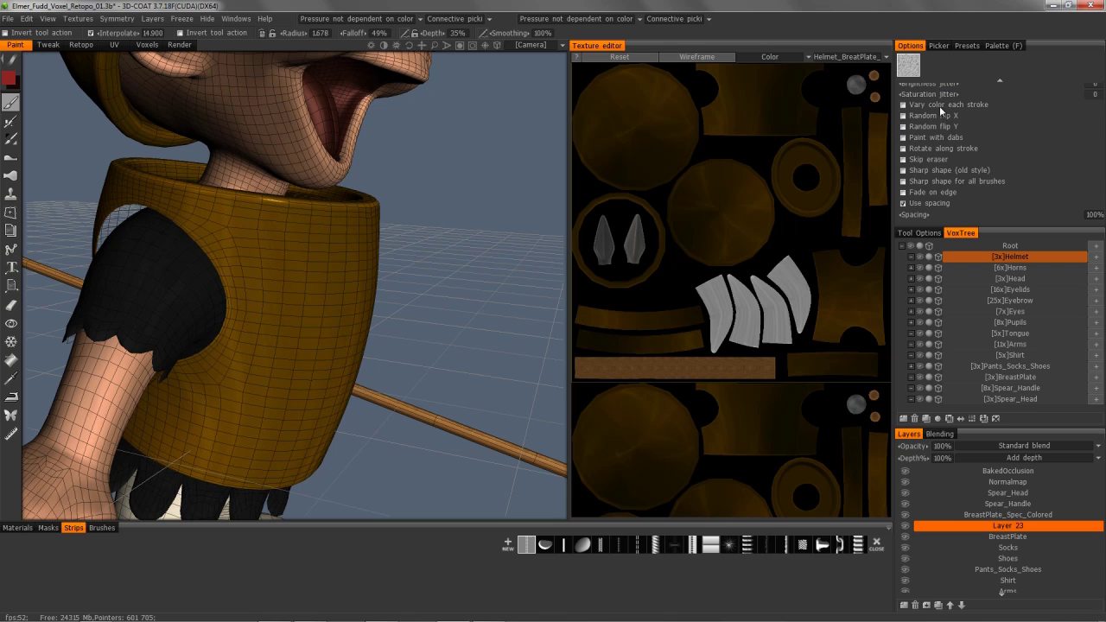
pyautogui.click(902, 149)
# - Enlarge the brush radius to about 7.067, choose the hard round white brush and return to the strips library
pyautogui.moveTo(184, 210); pyautogui.dragTo(210, 225)
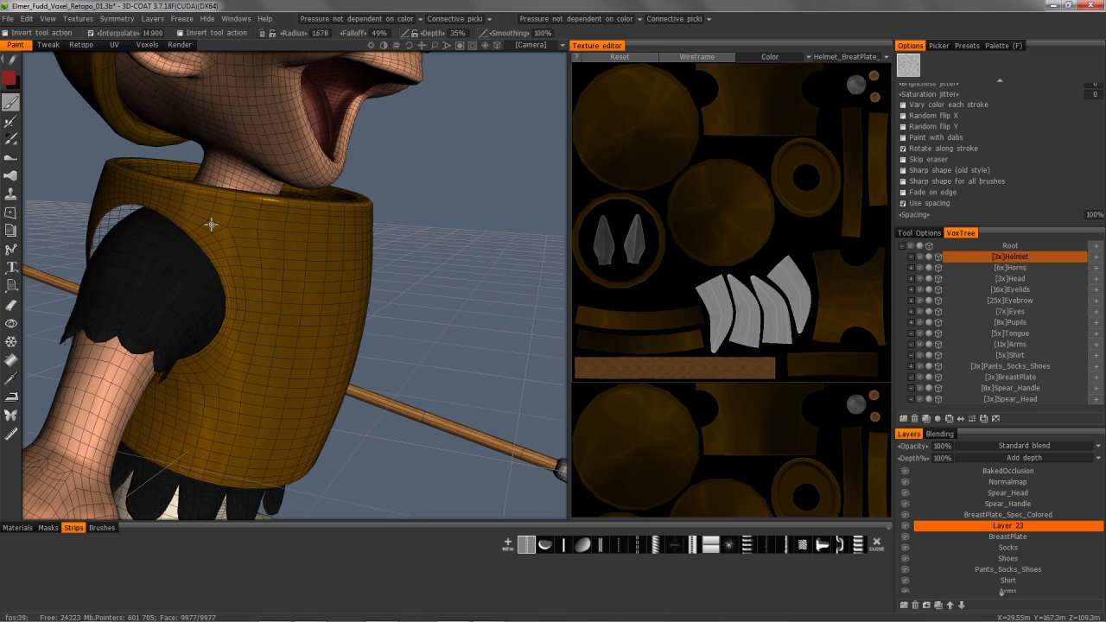
pyautogui.moveTo(210, 227); pyautogui.dragTo(216, 223, button='right')
pyautogui.keyDown('alt'); pyautogui.moveTo(215, 223); pyautogui.dragTo(225, 230); pyautogui.keyUp('alt')
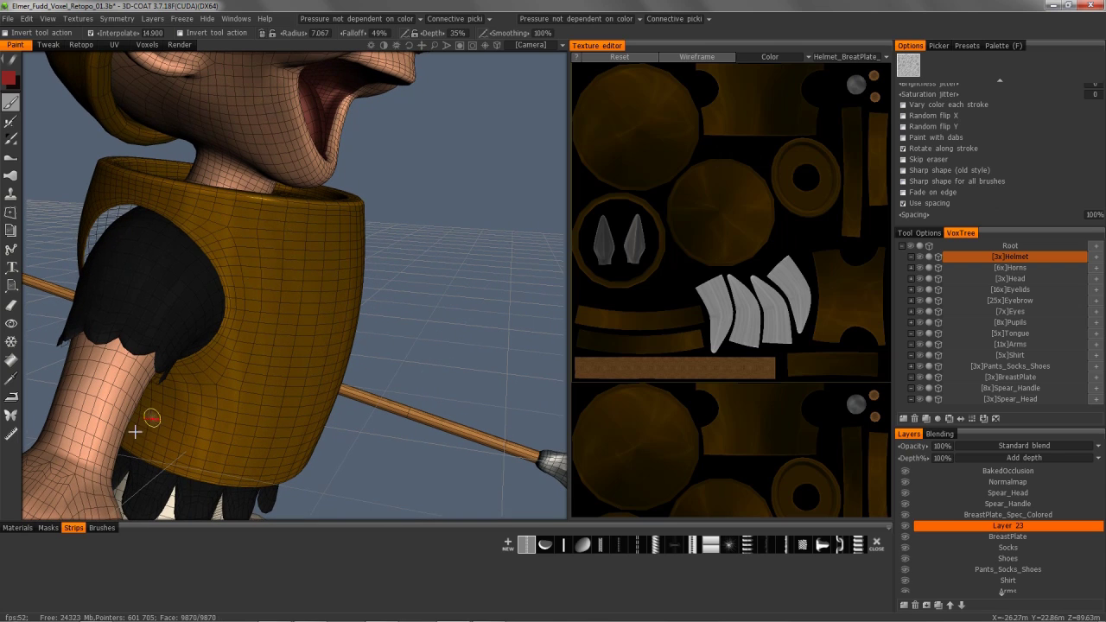
pyautogui.click(97, 528)
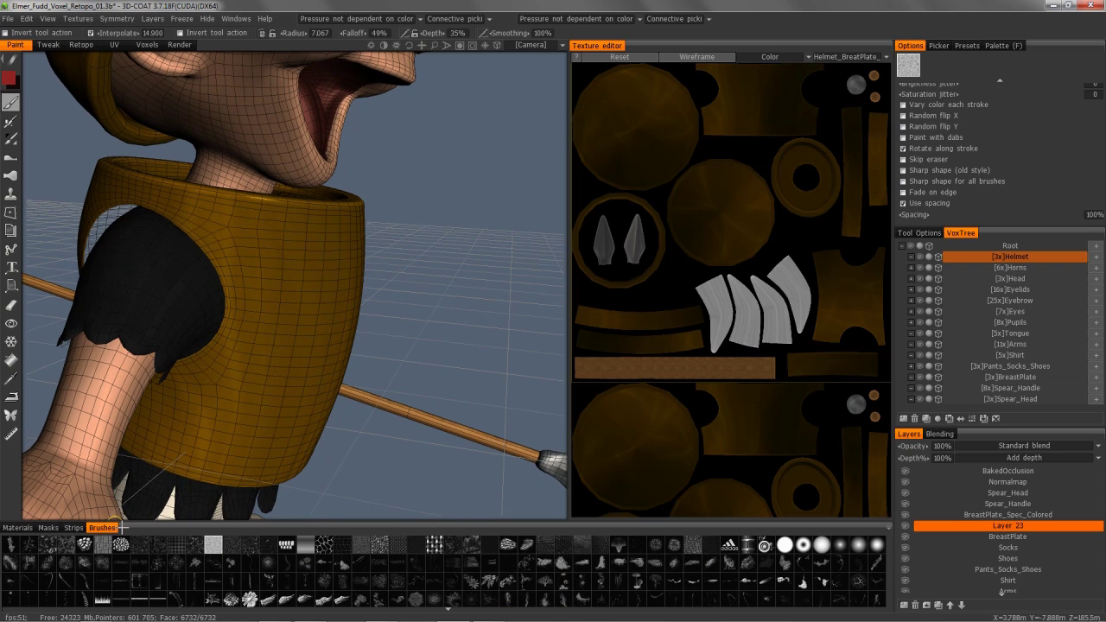
pyautogui.click(784, 546)
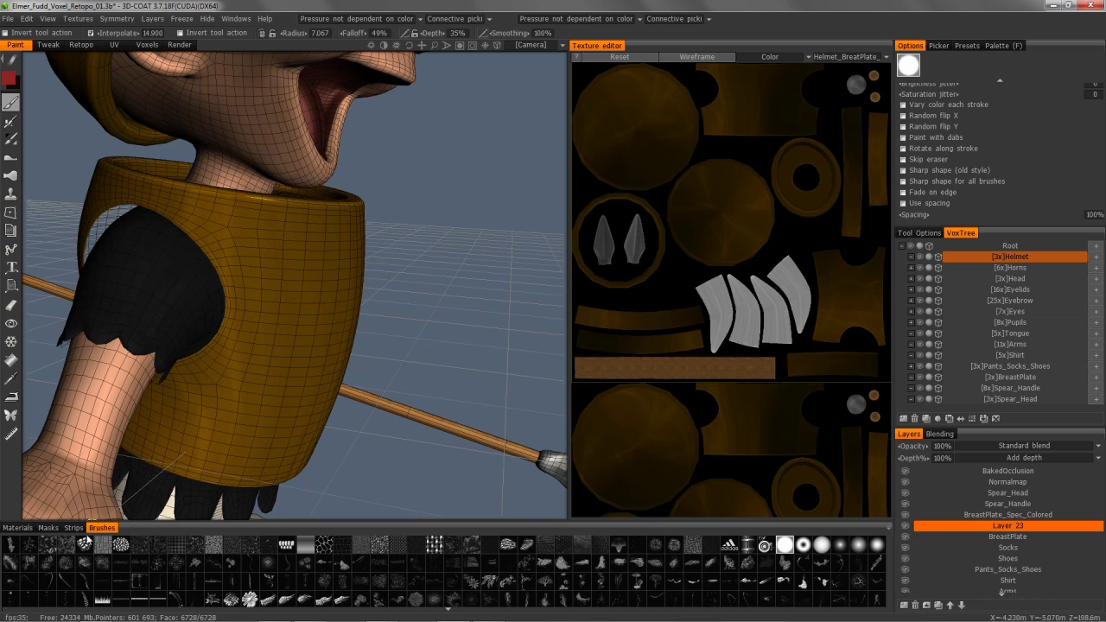
pyautogui.click(73, 528)
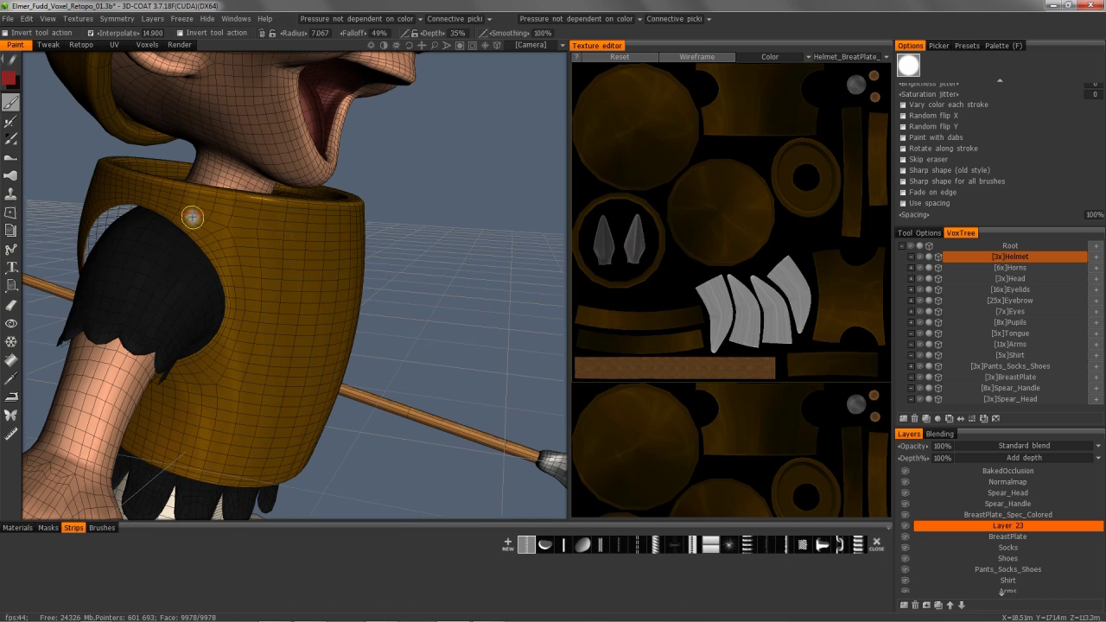
# - Enlarge the brush radius to about 13.332 and paint the stitch strip along the breastplate's armhole edge, undoing a misplaced stroke
pyautogui.moveTo(212, 237)
pyautogui.mouseDown()
pyautogui.moveTo(228, 268)
pyautogui.moveTo(224, 345)
pyautogui.mouseUp()
pyautogui.keyDown('alt'); pyautogui.moveTo(195, 371); pyautogui.dragTo(279, 391, button='right'); pyautogui.keyUp('alt')
pyautogui.keyDown('alt'); pyautogui.moveTo(279, 390); pyautogui.dragTo(301, 301, button='middle'); pyautogui.keyUp('alt')
pyautogui.moveTo(331, 253)
pyautogui.keyDown('alt'); pyautogui.mouseDown(button='right')
pyautogui.moveTo(345, 347)
pyautogui.moveTo(279, 348)
pyautogui.moveTo(228, 282)
pyautogui.mouseUp(button='right'); pyautogui.keyUp('alt')
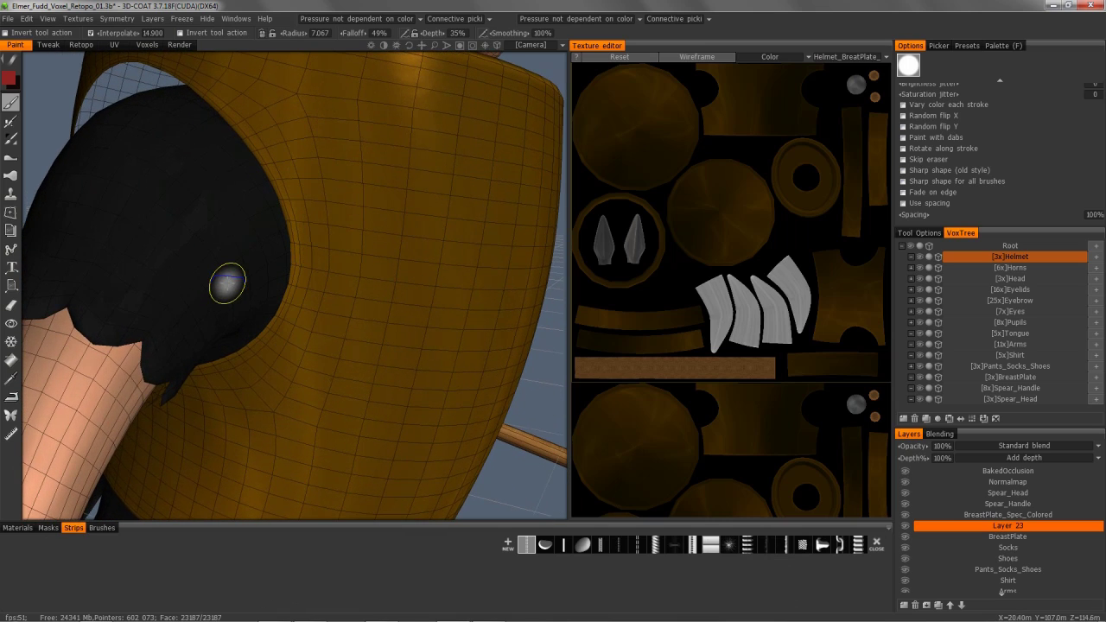
pyautogui.keyDown('alt'); pyautogui.moveTo(330, 212); pyautogui.dragTo(306, 218); pyautogui.keyUp('alt')
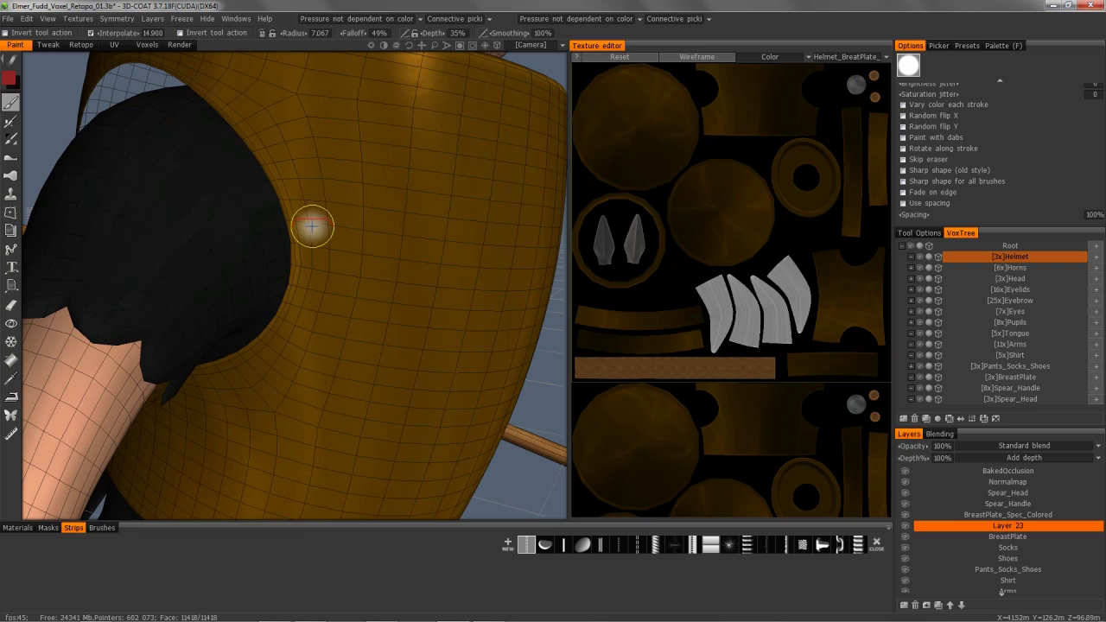
pyautogui.moveTo(315, 228); pyautogui.dragTo(333, 227, button='right')
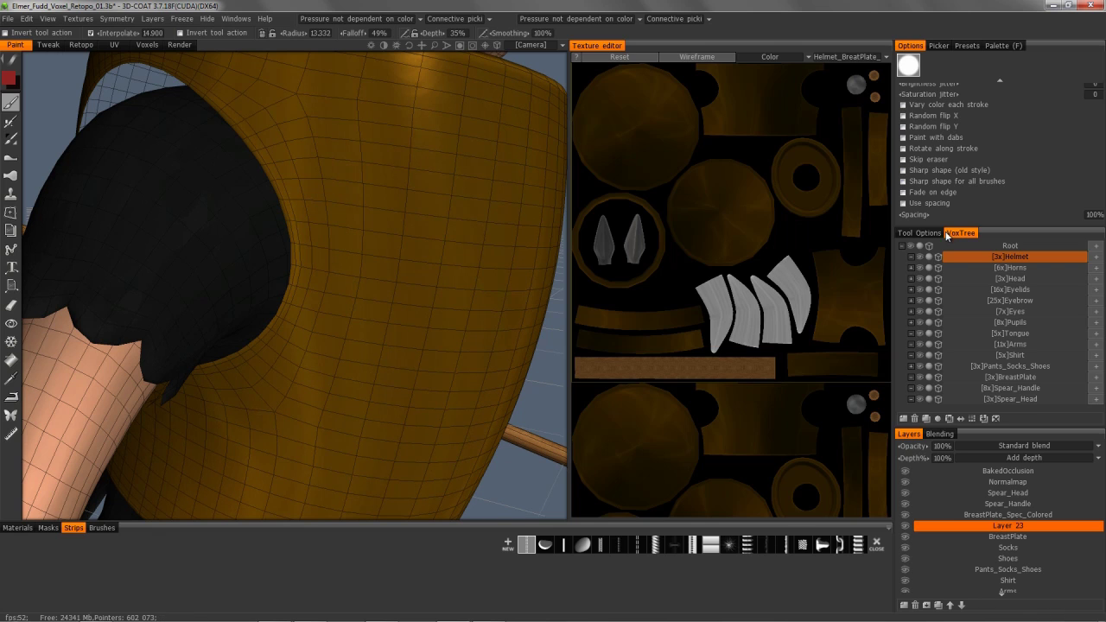
pyautogui.moveTo(285, 99)
pyautogui.mouseDown()
pyautogui.moveTo(321, 190)
pyautogui.moveTo(311, 293)
pyautogui.moveTo(286, 337)
pyautogui.moveTo(237, 291)
pyautogui.moveTo(183, 276)
pyautogui.moveTo(267, 140)
pyautogui.moveTo(313, 229)
pyautogui.moveTo(311, 284)
pyautogui.moveTo(256, 368)
pyautogui.mouseUp()
pyautogui.hotkey('ctrl', 'z')
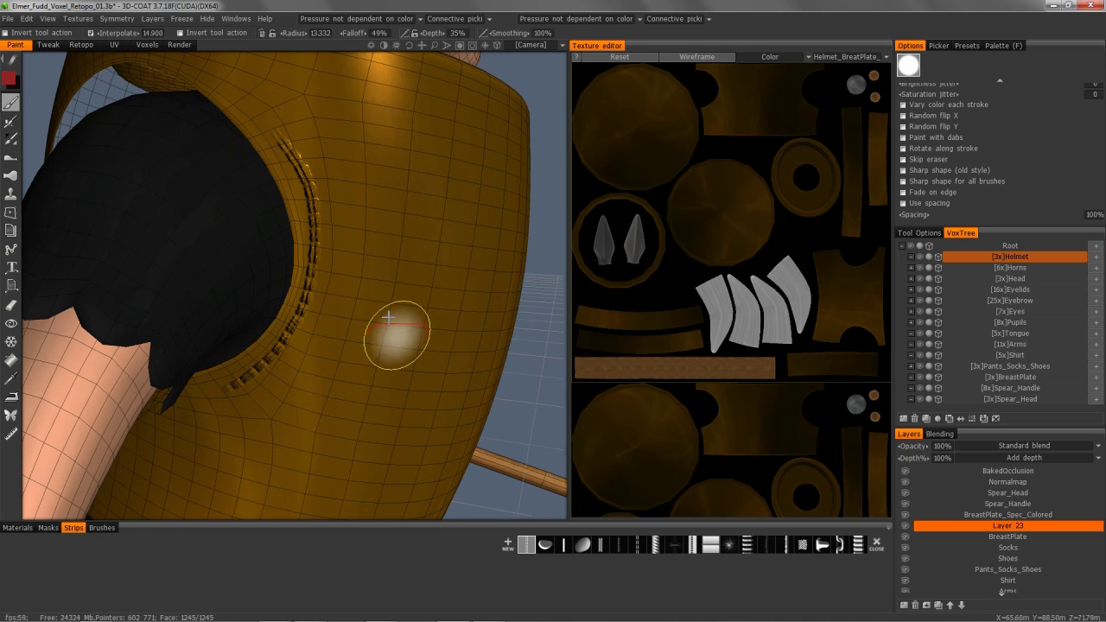
# - Lower the depth of Layer 23 to 28% to soften the stitches around the armhole
pyautogui.moveTo(395, 328)
pyautogui.keyDown('alt'); pyautogui.mouseDown()
pyautogui.moveTo(320, 259)
pyautogui.moveTo(290, 185)
pyautogui.moveTo(269, 166)
pyautogui.moveTo(274, 156)
pyautogui.moveTo(294, 302)
pyautogui.moveTo(297, 273)
pyautogui.mouseUp(); pyautogui.keyUp('alt')
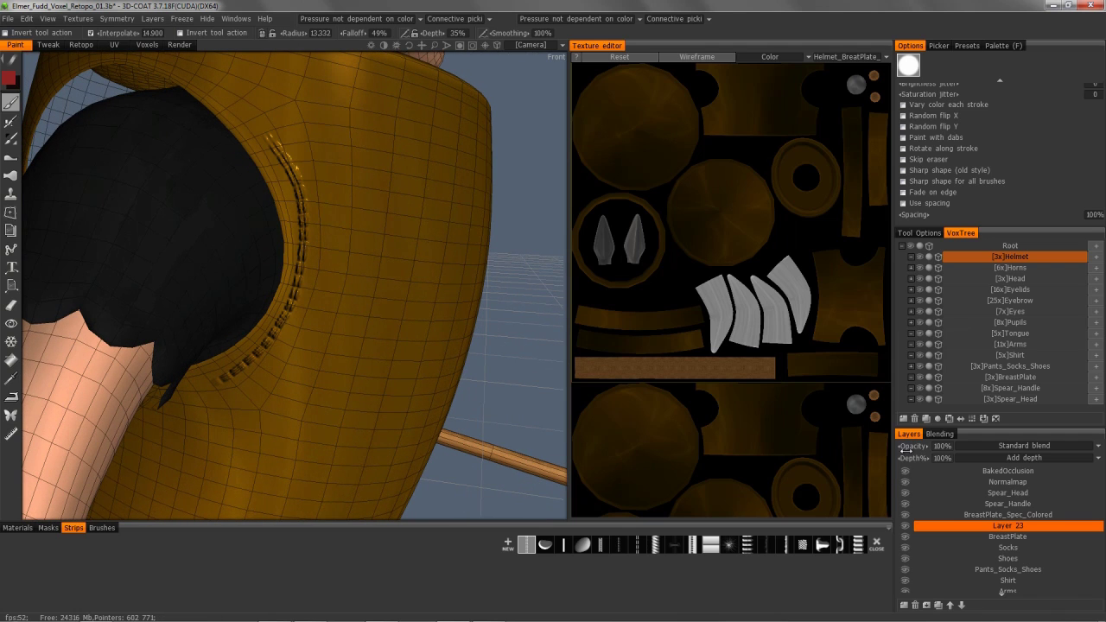
pyautogui.moveTo(905, 458); pyautogui.dragTo(873, 469)
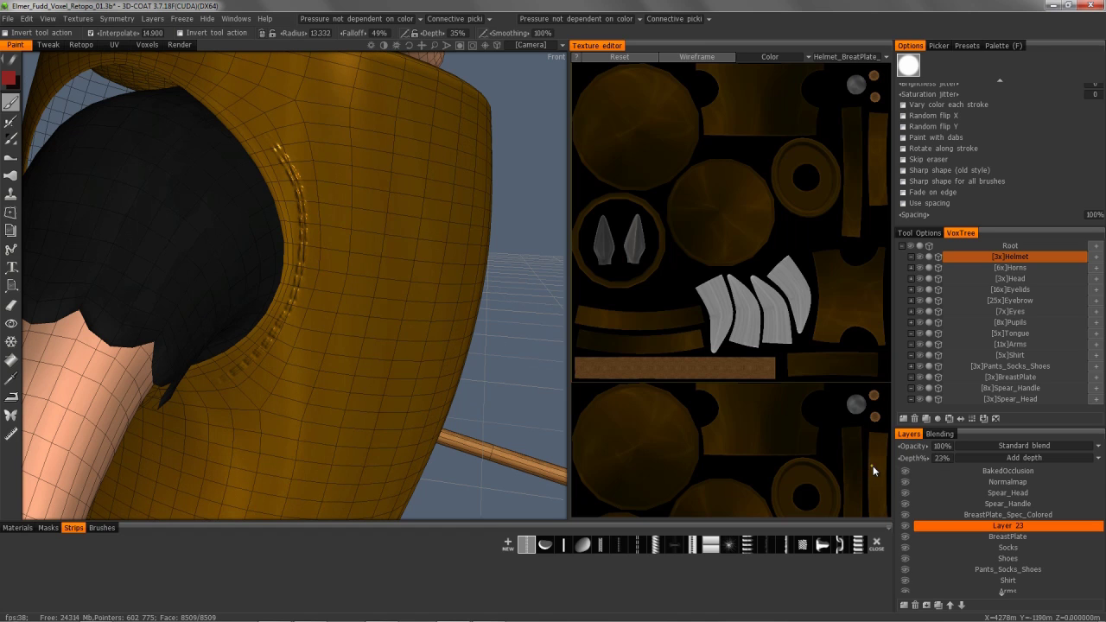
pyautogui.scroll(-5, 320, 279)
pyautogui.moveTo(320, 279)
pyautogui.keyDown('alt'); pyautogui.mouseDown()
pyautogui.moveTo(407, 336)
pyautogui.moveTo(447, 323)
pyautogui.mouseUp(); pyautogui.keyUp('alt')
pyautogui.moveTo(446, 322); pyautogui.dragTo(619, 171, button='right')
pyautogui.moveTo(617, 170); pyautogui.dragTo(637, 218, button='middle')
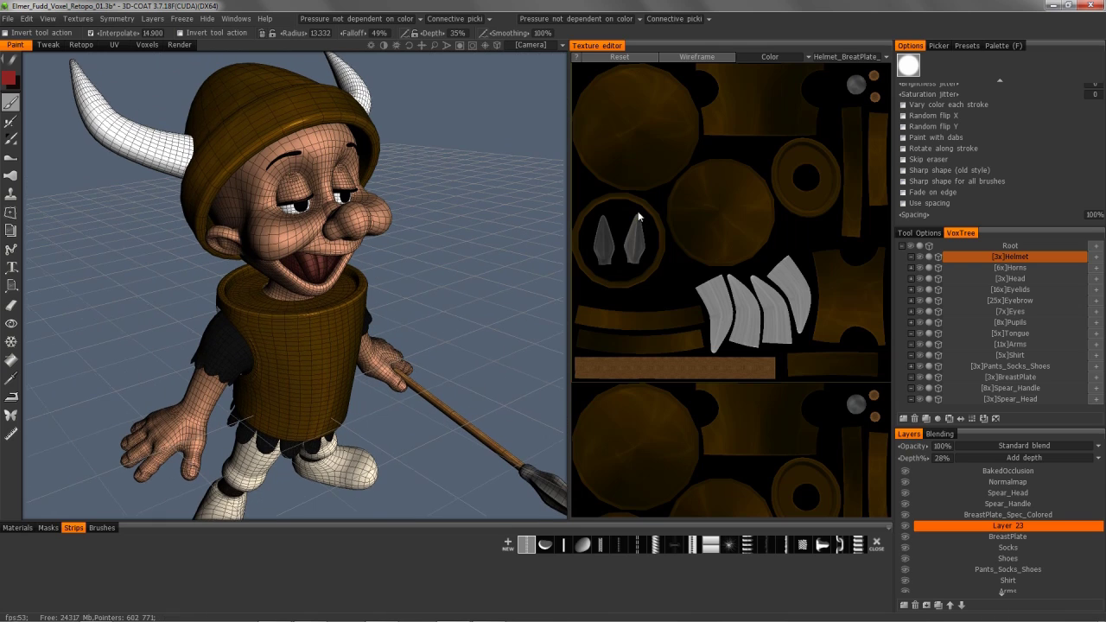
# - Widen the Texture editor and switch its displayed UV set to Body and finally to Head
pyautogui.moveTo(668, 432); pyautogui.dragTo(699, 195, button='middle')
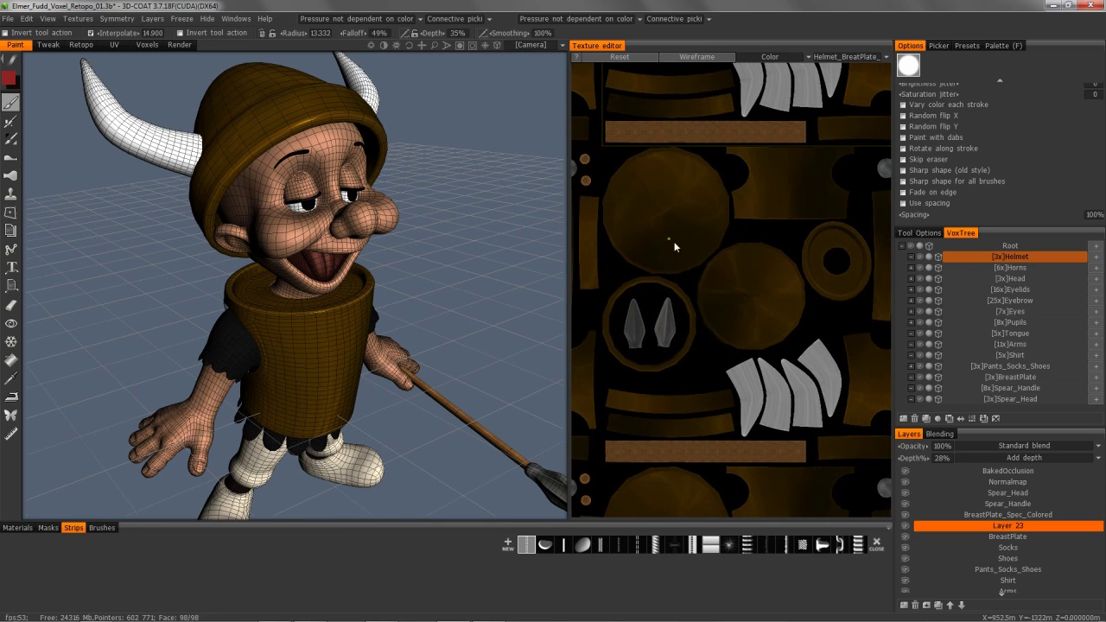
pyautogui.moveTo(707, 250); pyautogui.dragTo(664, 220, button='middle')
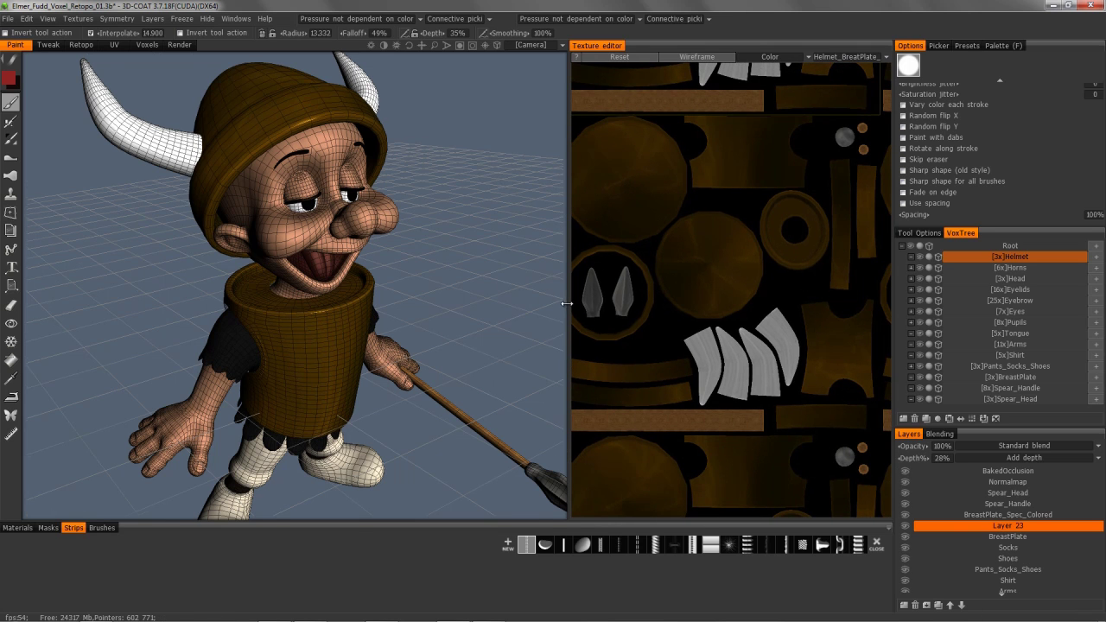
pyautogui.moveTo(564, 304); pyautogui.dragTo(523, 302)
pyautogui.click(839, 57)
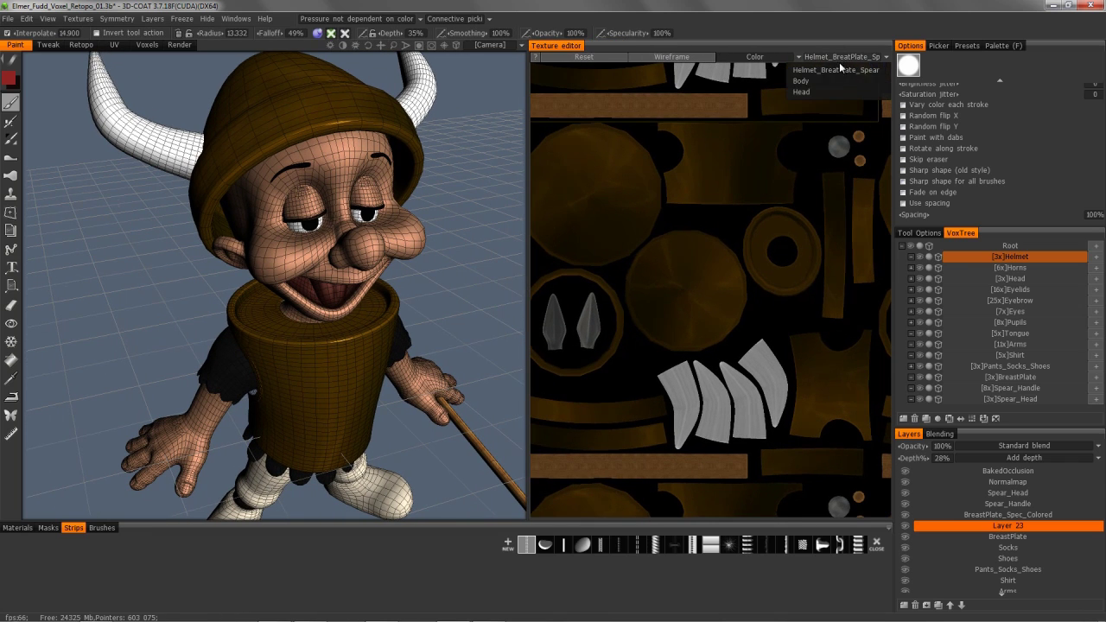
pyautogui.click(831, 79)
pyautogui.click(840, 57)
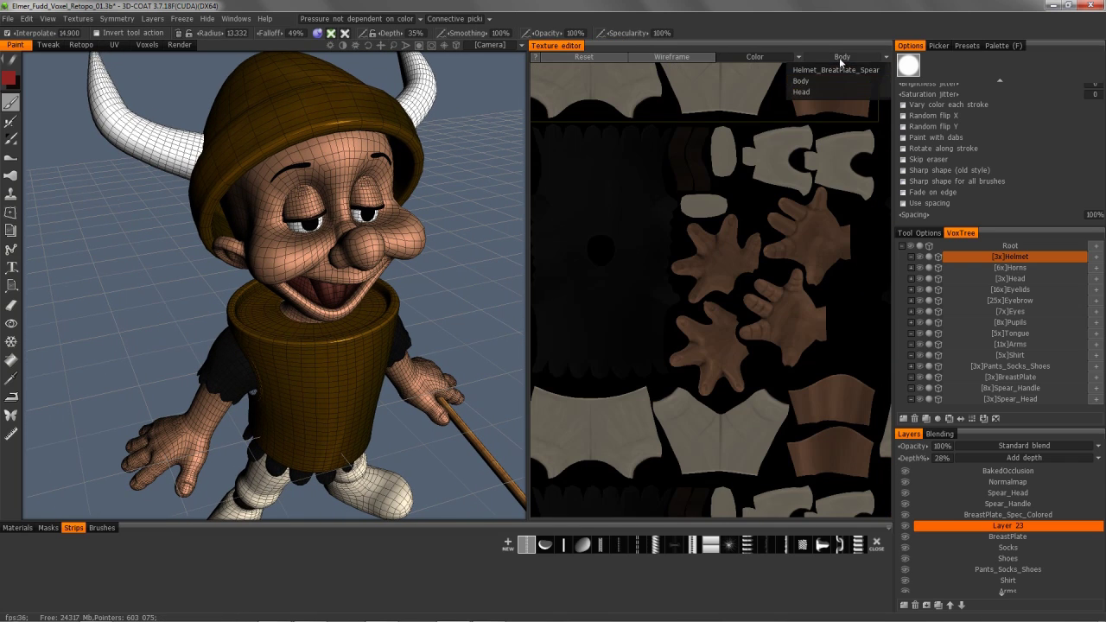
pyautogui.click(824, 96)
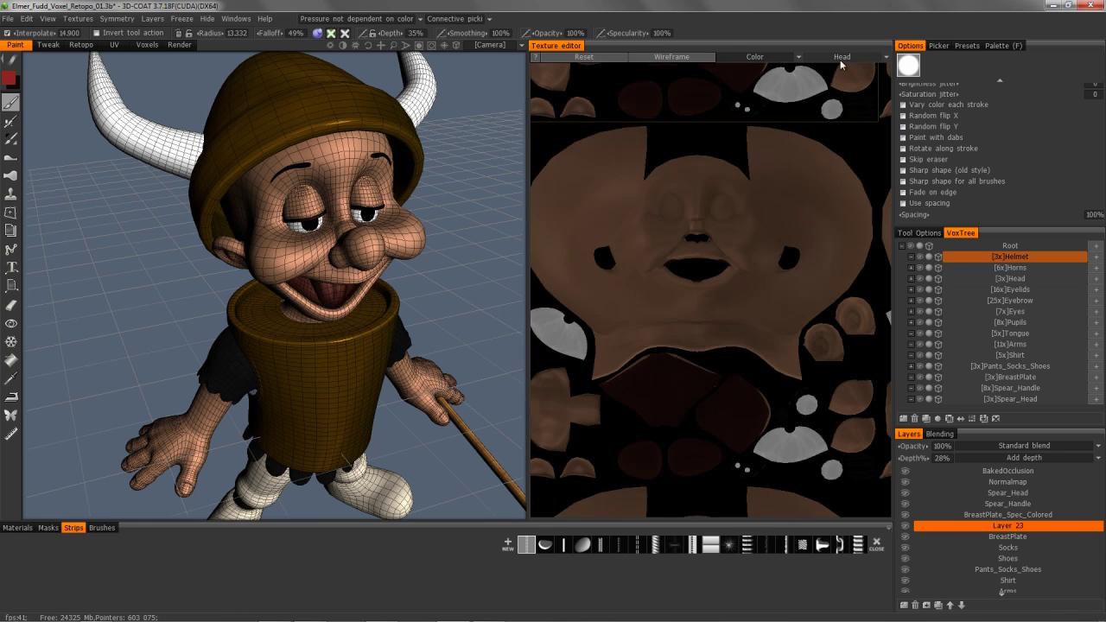
# - View the Head UV set's Normals and Specular maps, and return the display to Color
pyautogui.click(756, 58)
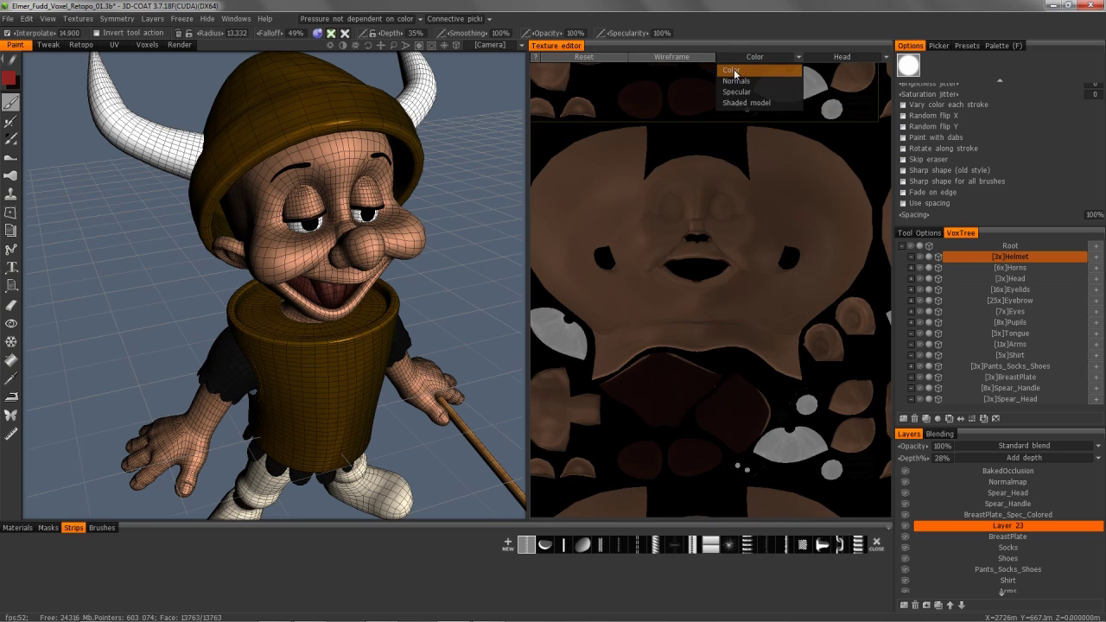
pyautogui.click(736, 81)
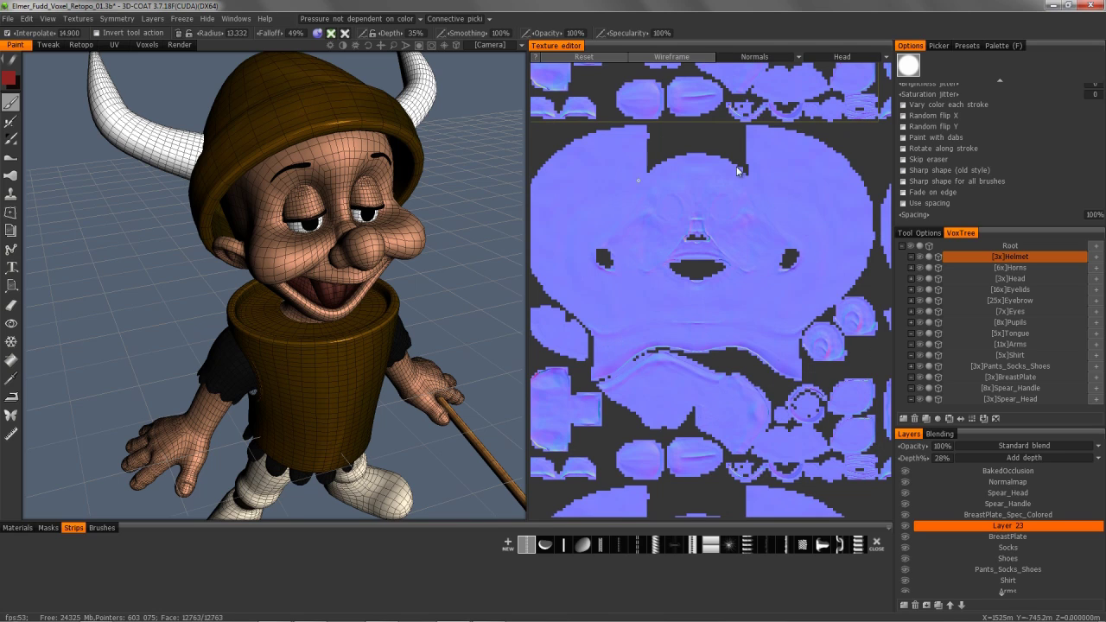
pyautogui.click(748, 58)
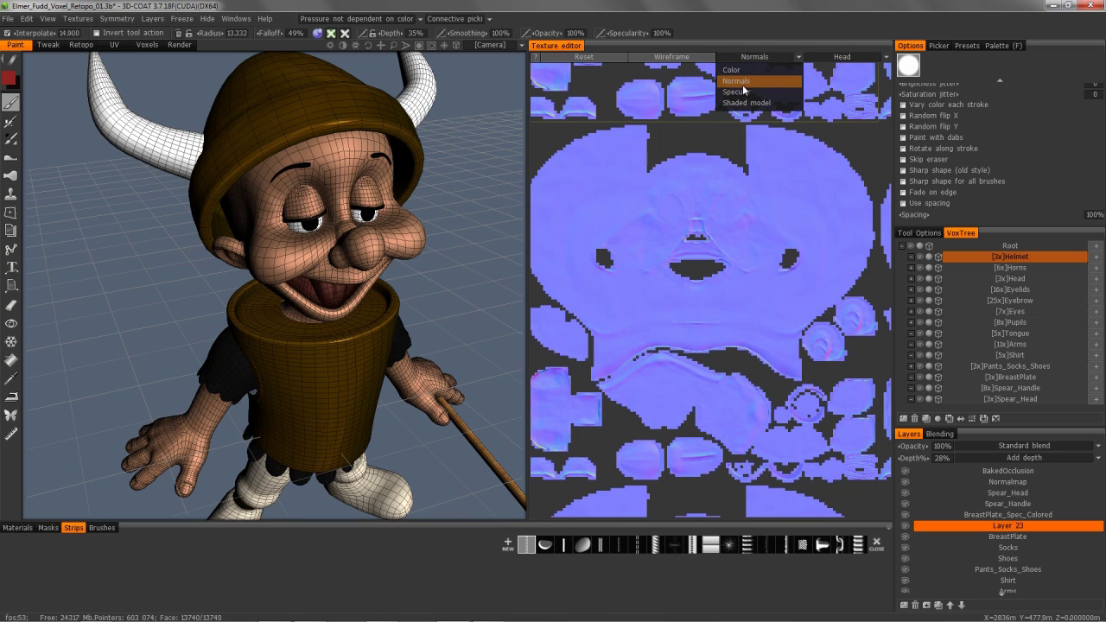
pyautogui.click(741, 91)
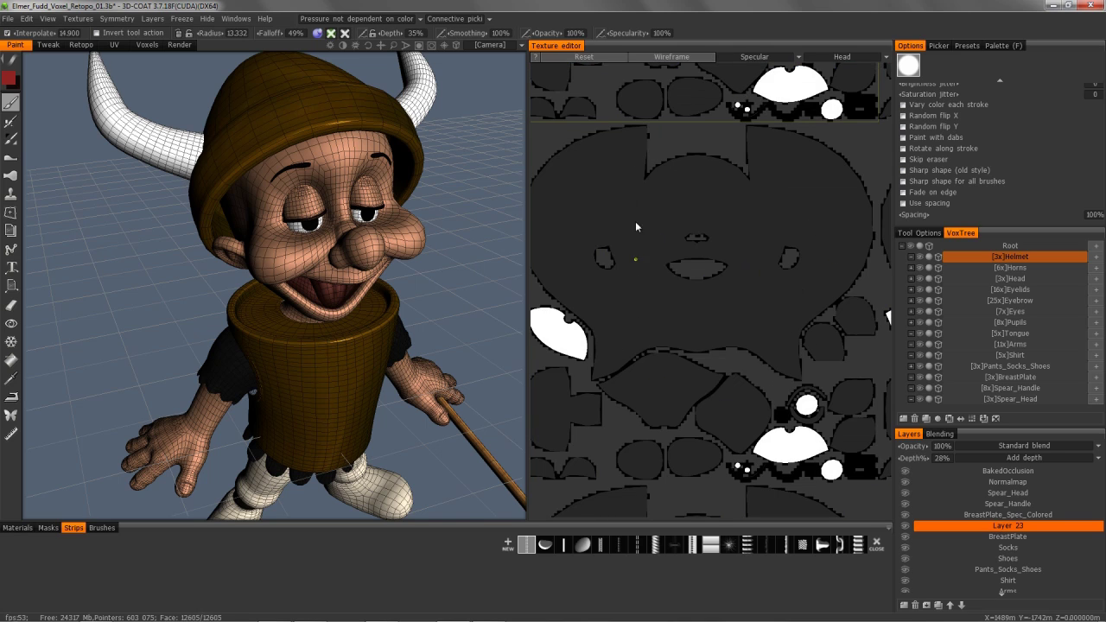
pyautogui.click(756, 58)
pyautogui.click(748, 81)
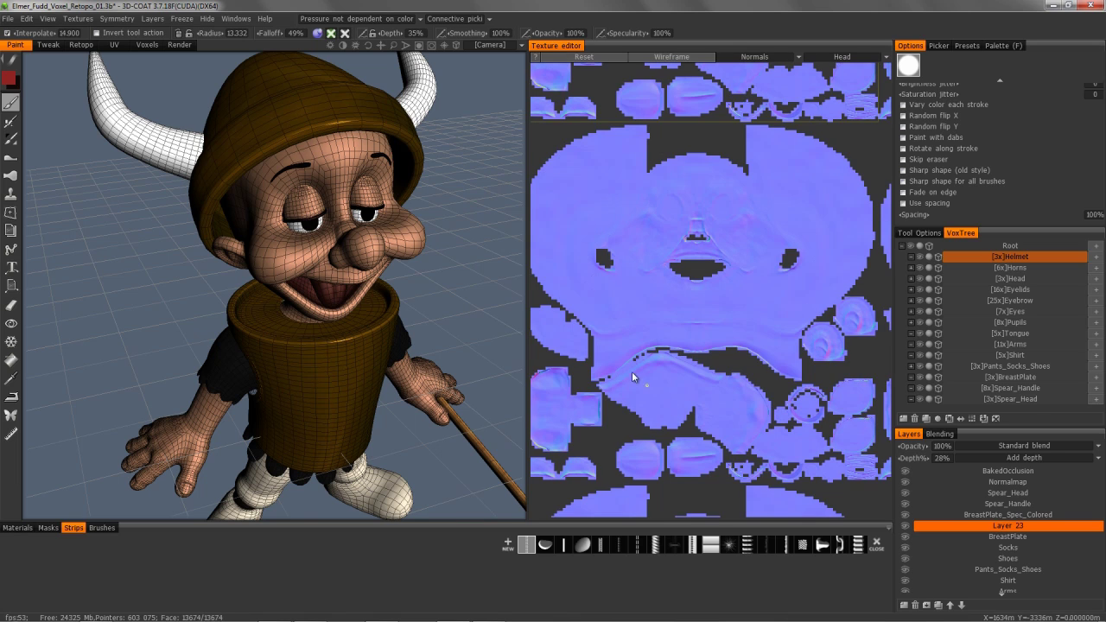
pyautogui.click(753, 58)
pyautogui.click(747, 69)
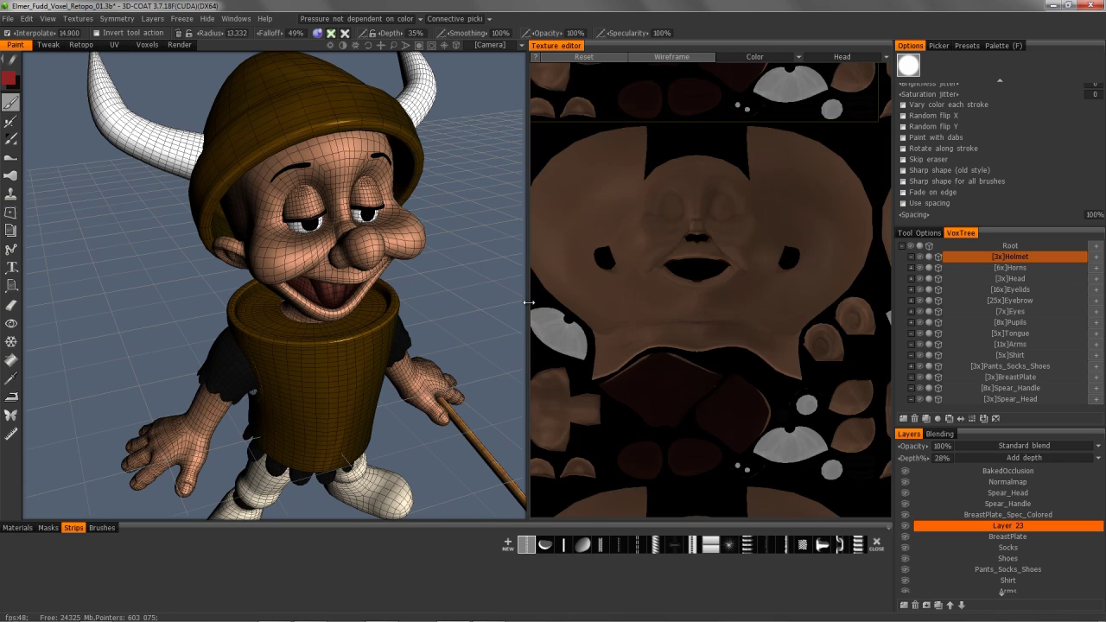
# - Widen the Texture editor further, examine the Head UV layout with the wireframe overlay, and turn the overlay off
pyautogui.moveTo(528, 303); pyautogui.dragTo(497, 302)
pyautogui.click(647, 58)
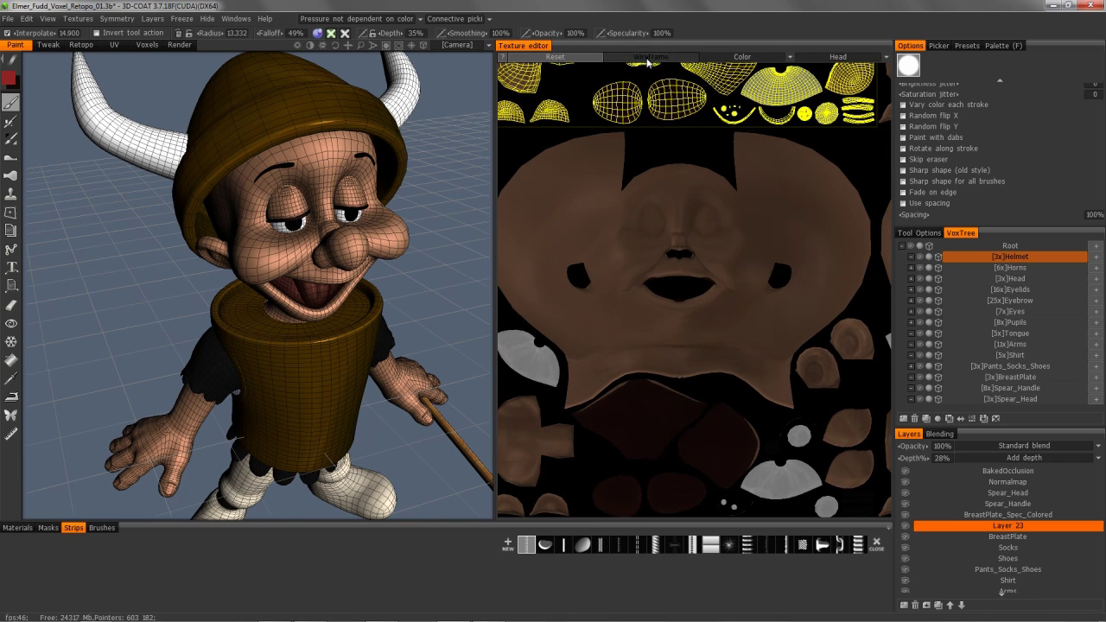
pyautogui.moveTo(651, 166); pyautogui.dragTo(668, 361, button='middle')
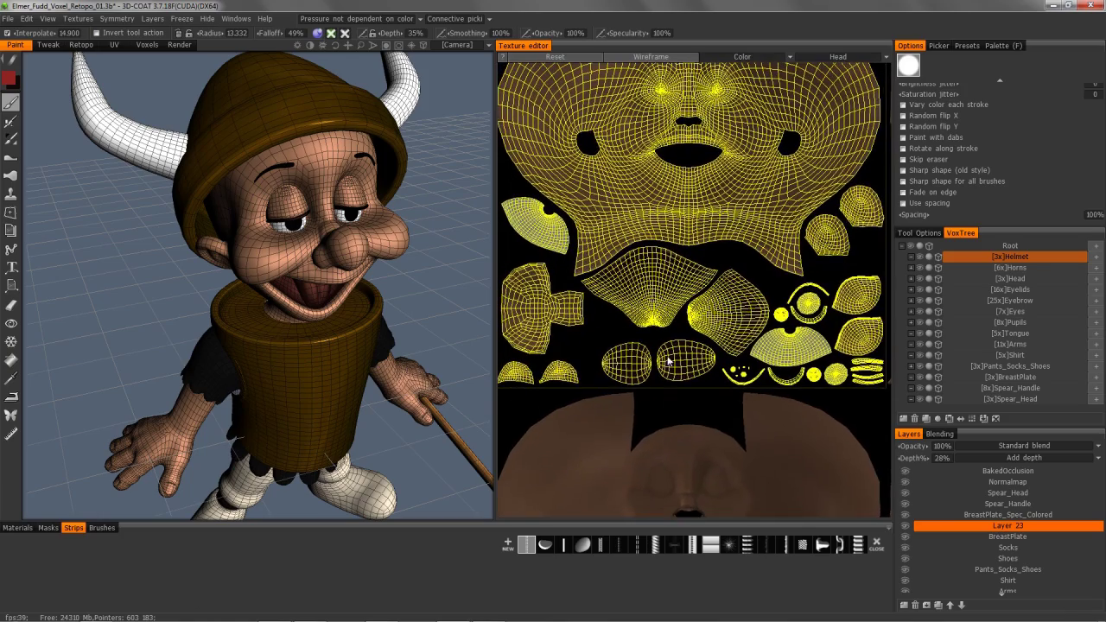
pyautogui.moveTo(677, 210); pyautogui.dragTo(674, 307, button='middle')
pyautogui.scroll(-3, 688, 259)
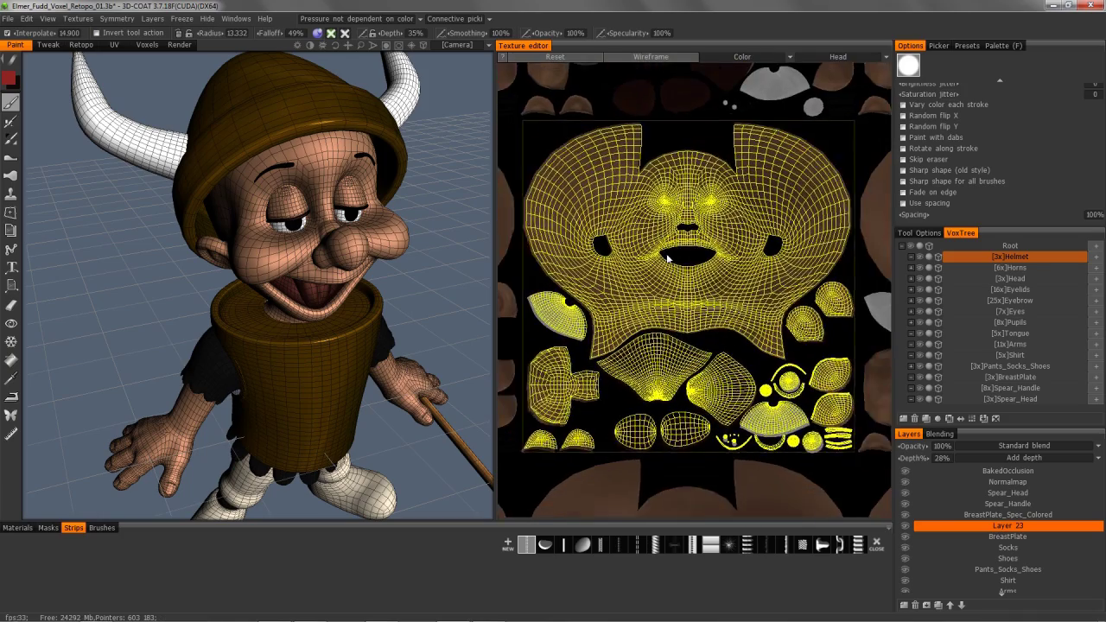
pyautogui.moveTo(660, 459); pyautogui.dragTo(662, 297, button='middle')
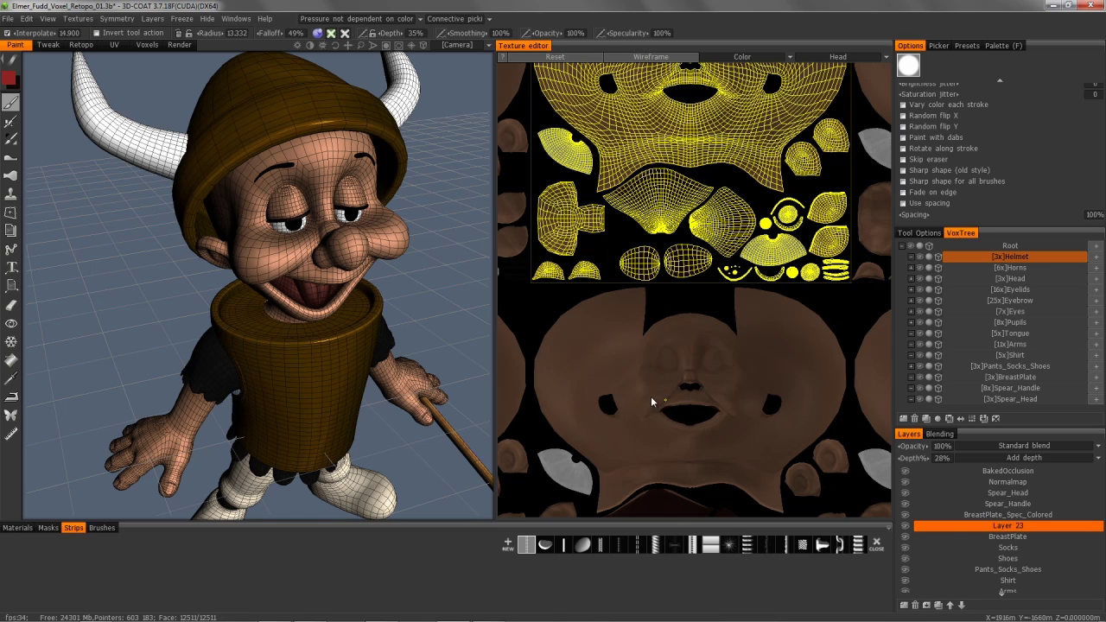
pyautogui.moveTo(672, 86); pyautogui.dragTo(653, 156, button='middle')
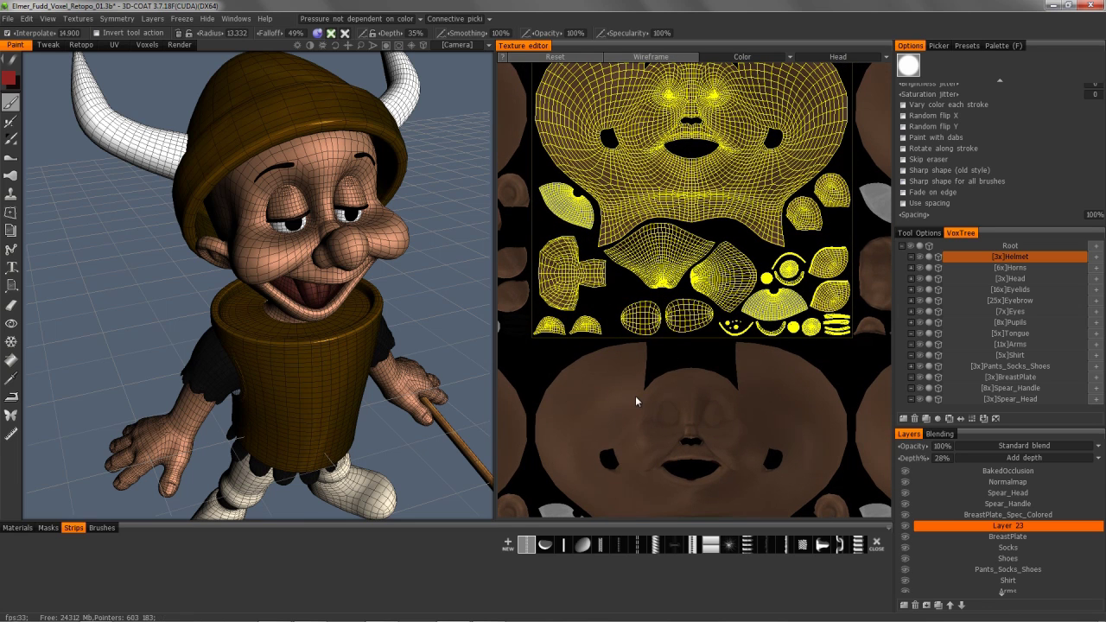
pyautogui.moveTo(625, 179); pyautogui.dragTo(603, 293, button='middle')
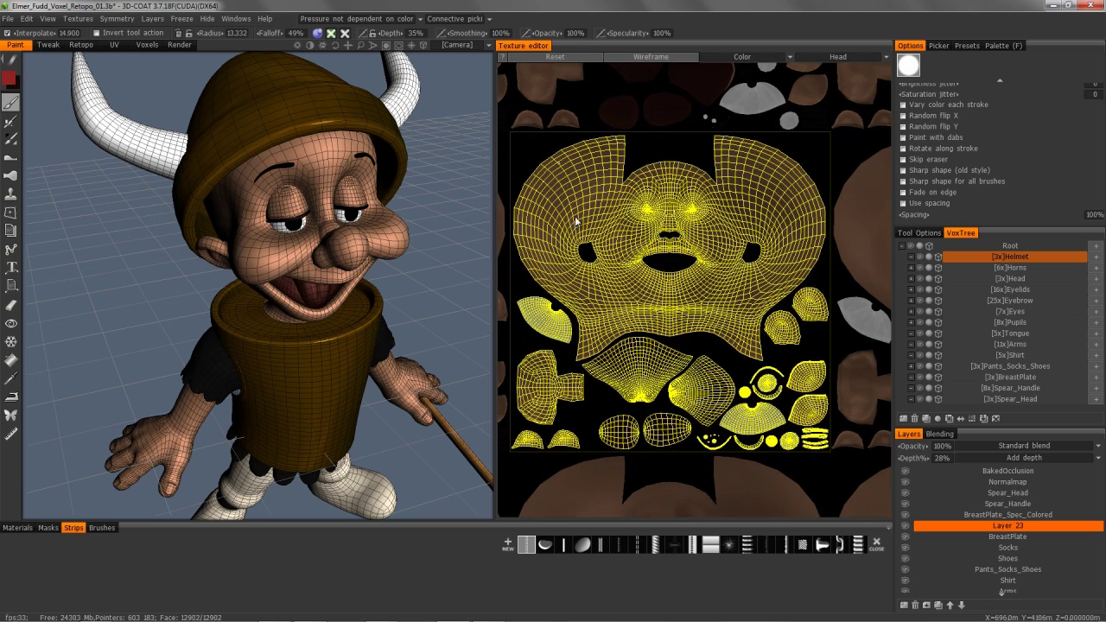
pyautogui.click(652, 58)
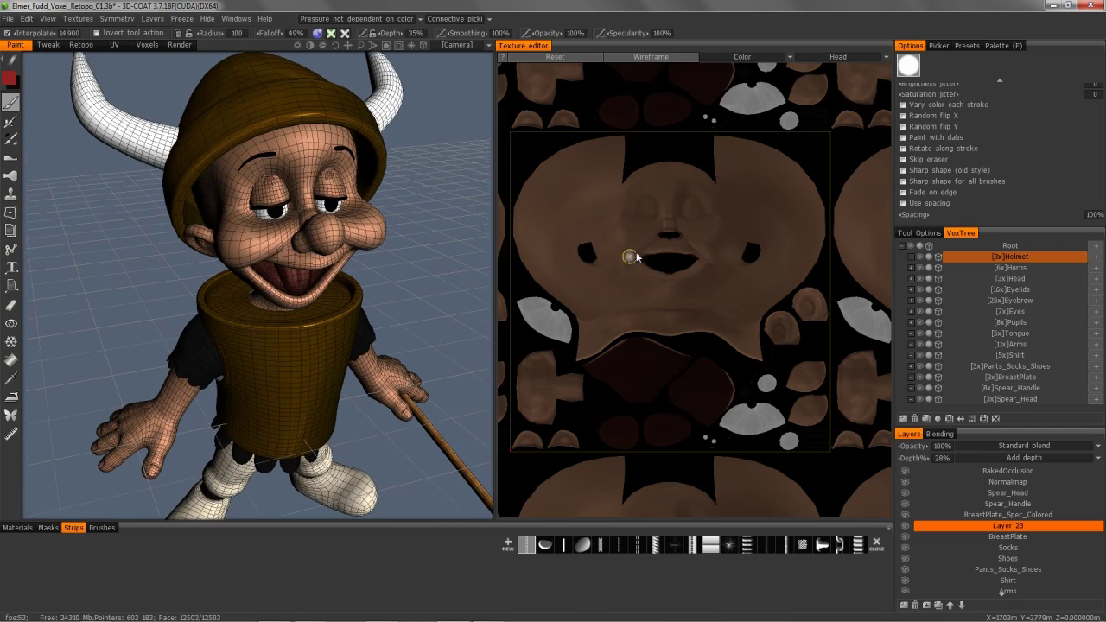
# - Add a new layer directly above the Head layer
pyautogui.moveTo(296, 278); pyautogui.dragTo(252, 283, button='right')
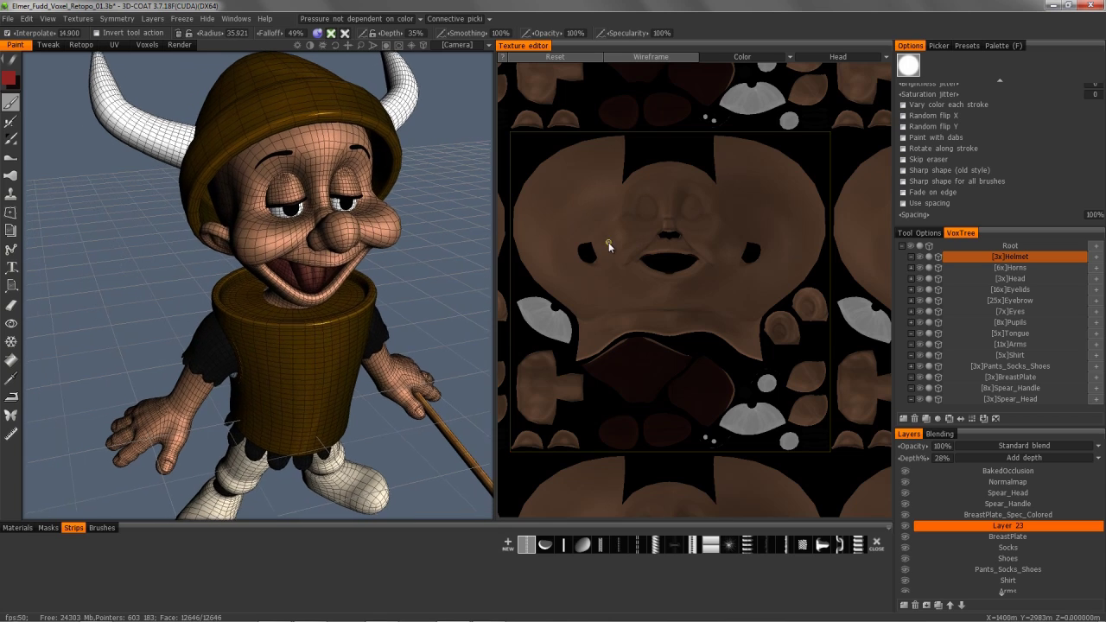
pyautogui.scroll(-3, 1009, 467)
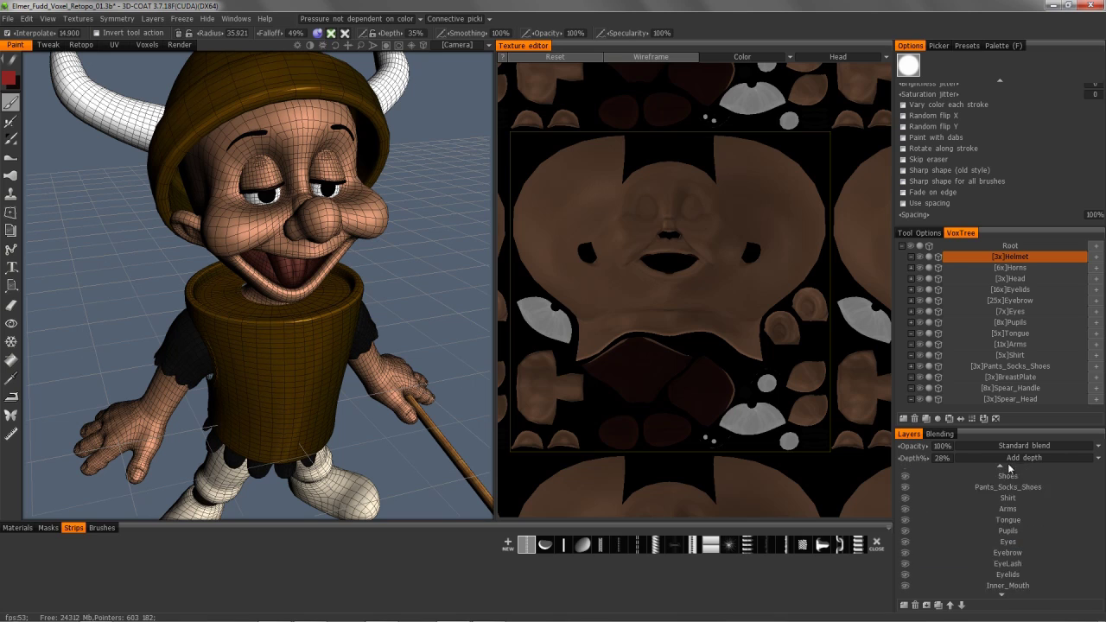
pyautogui.scroll(-2, 1009, 484)
pyautogui.click(1008, 559)
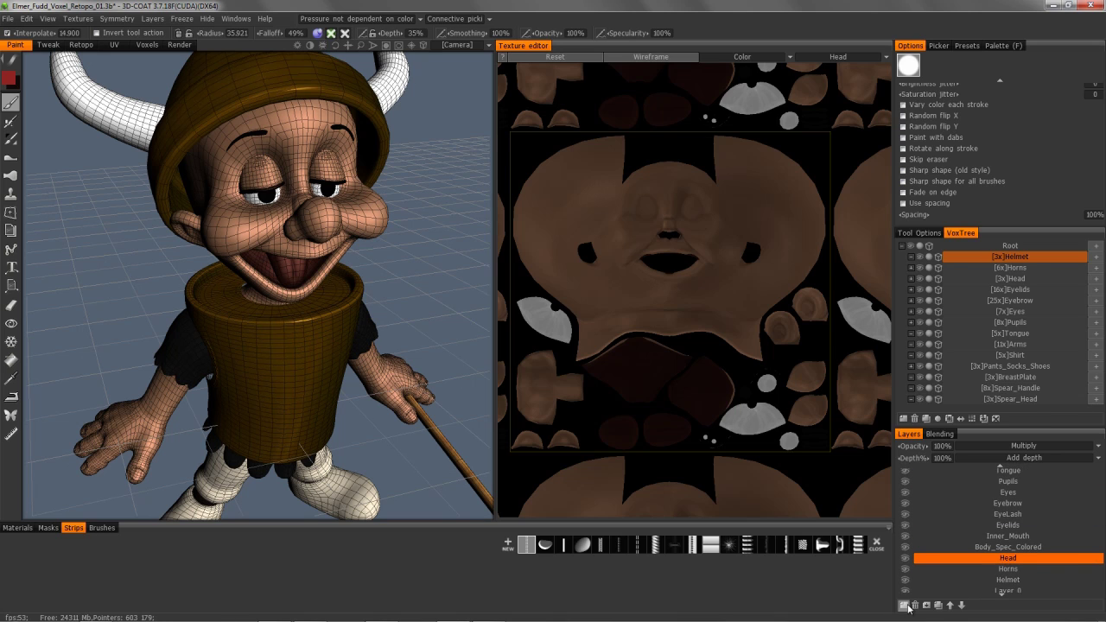
pyautogui.click(905, 606)
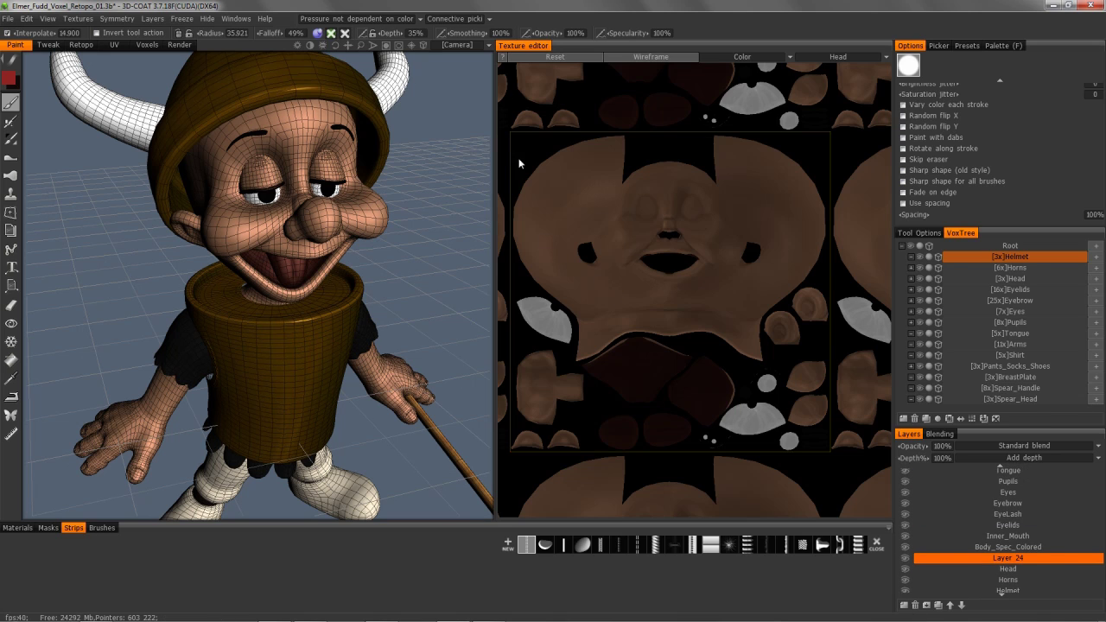
# - Set the brush to paint color without depth, and choose the soft-edged brush alpha that uses 105% spacing
pyautogui.click(332, 34)
pyautogui.click(317, 34)
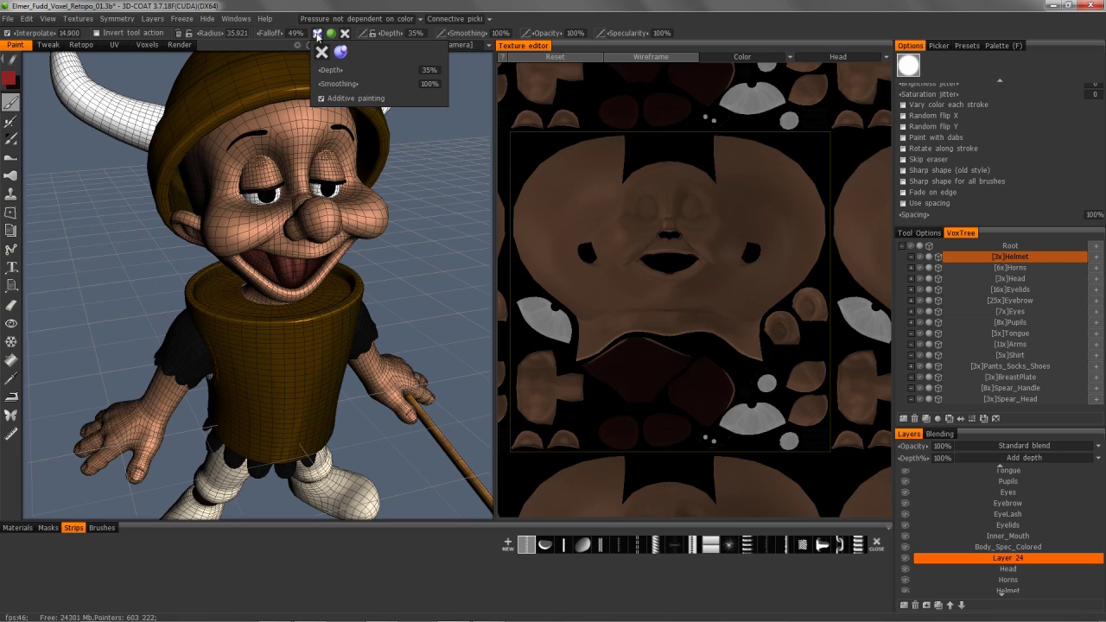
pyautogui.moveTo(259, 190)
pyautogui.keyDown('alt'); pyautogui.mouseDown()
pyautogui.moveTo(239, 247)
pyautogui.moveTo(245, 172)
pyautogui.moveTo(303, 272)
pyautogui.mouseUp(); pyautogui.keyUp('alt')
pyautogui.keyDown('alt'); pyautogui.moveTo(299, 275); pyautogui.dragTo(299, 291); pyautogui.keyUp('alt')
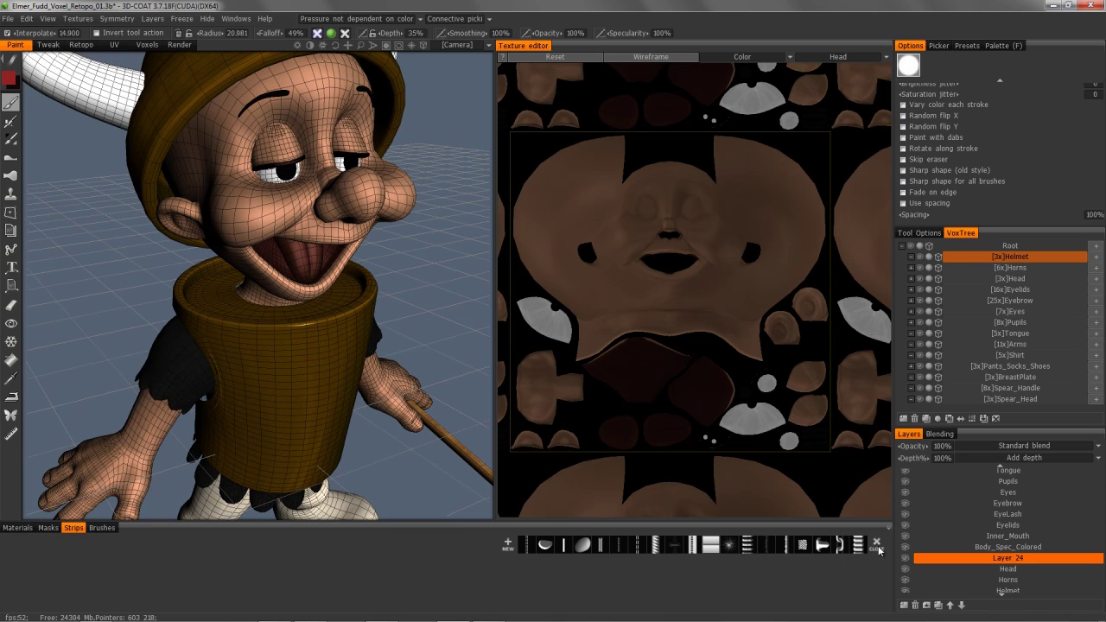
pyautogui.click(101, 527)
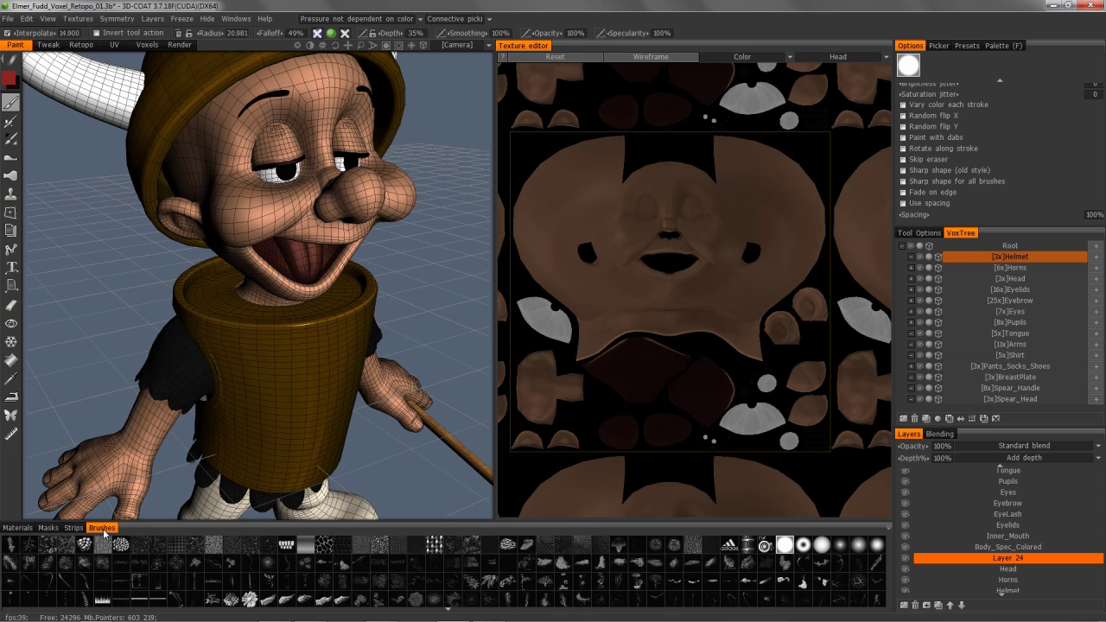
pyautogui.click(876, 546)
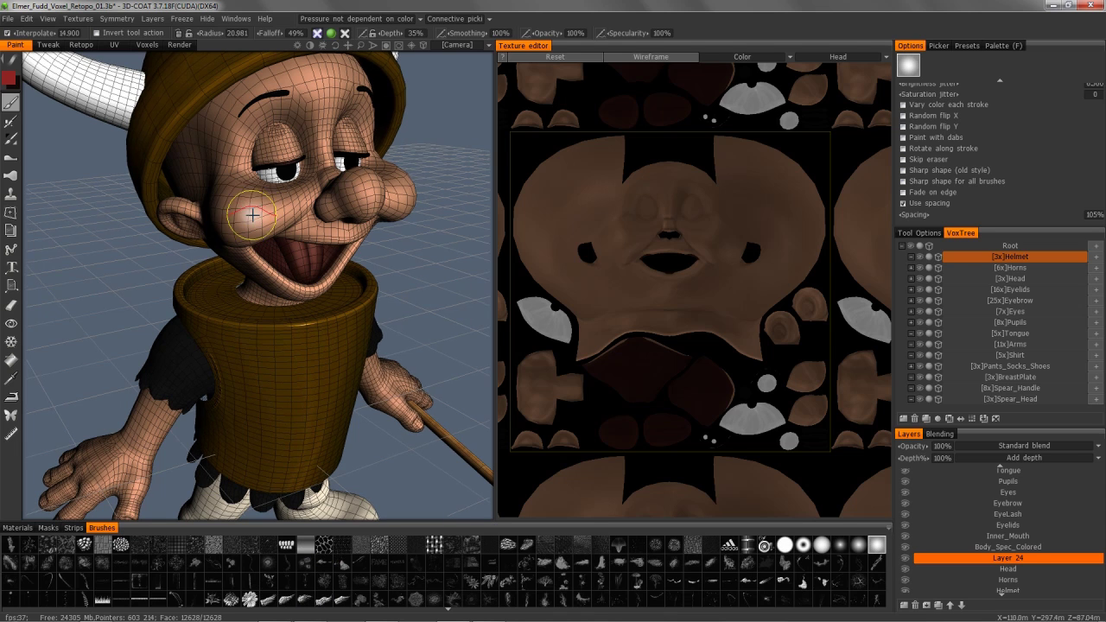
# - Turn off Interpolate and paint red blush on the character's cheek and the tip of the nose in the 3D view
pyautogui.moveTo(251, 216)
pyautogui.keyDown('alt'); pyautogui.mouseDown()
pyautogui.moveTo(229, 197)
pyautogui.moveTo(238, 219)
pyautogui.moveTo(227, 214)
pyautogui.moveTo(267, 208)
pyautogui.mouseUp(); pyautogui.keyUp('alt')
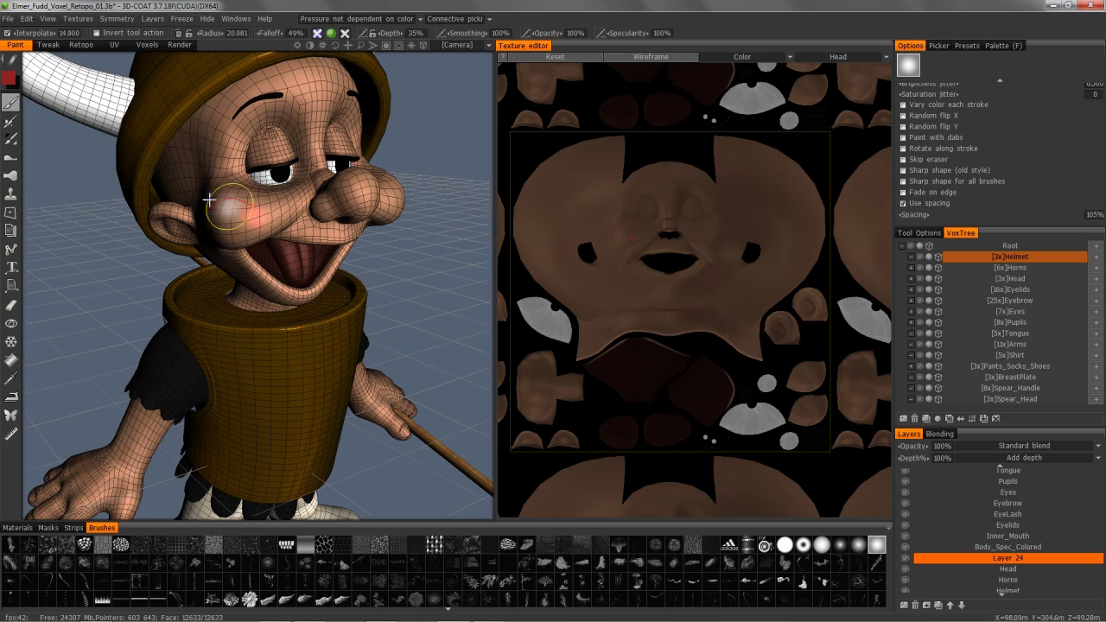
pyautogui.click(7, 34)
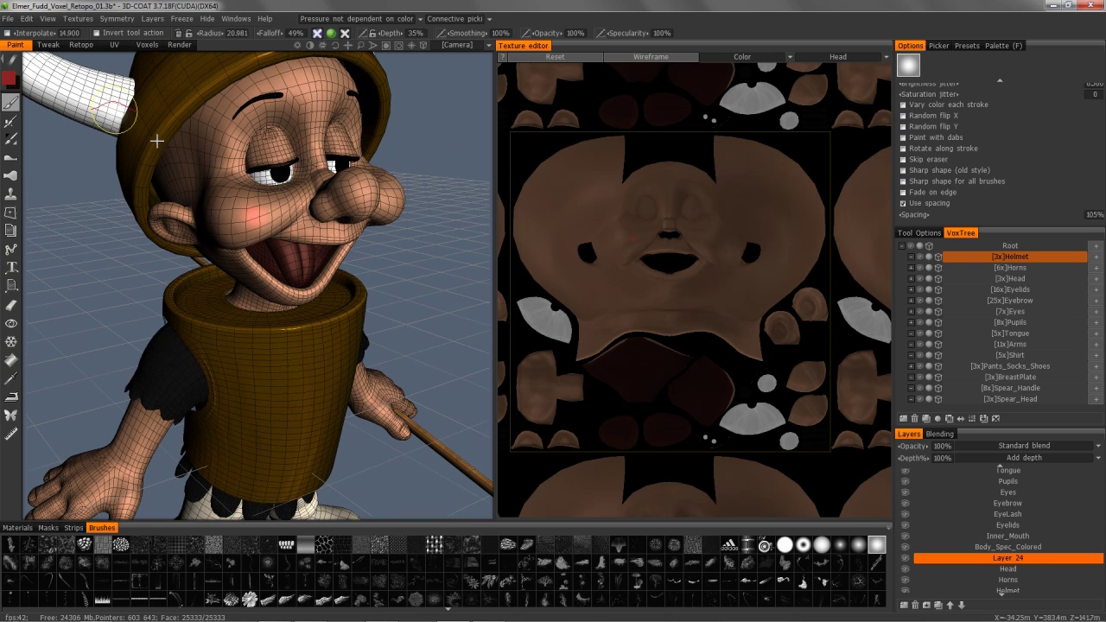
pyautogui.moveTo(228, 204)
pyautogui.mouseDown()
pyautogui.moveTo(286, 209)
pyautogui.moveTo(233, 216)
pyautogui.moveTo(250, 223)
pyautogui.mouseUp()
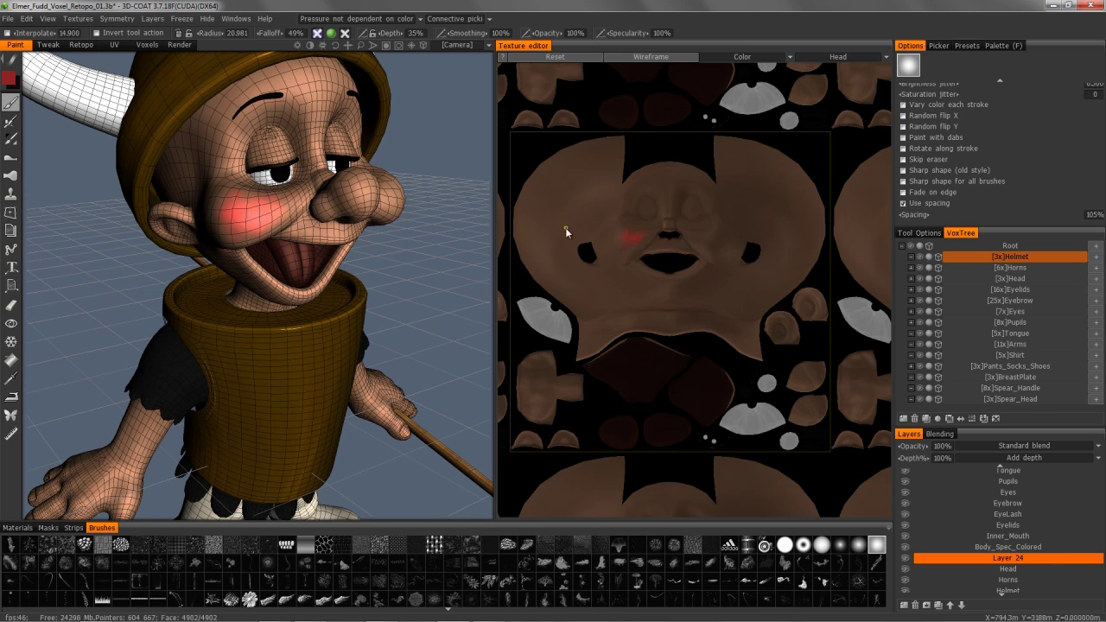
pyautogui.moveTo(385, 216)
pyautogui.keyDown('alt'); pyautogui.mouseDown()
pyautogui.moveTo(350, 185)
pyautogui.moveTo(350, 212)
pyautogui.mouseUp(); pyautogui.keyUp('alt')
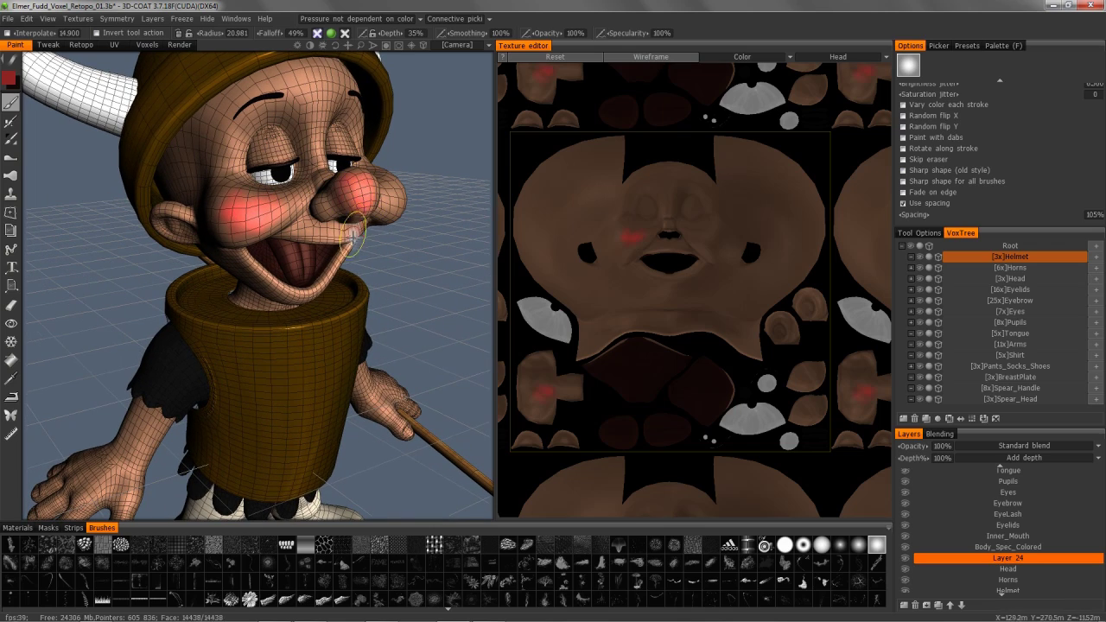
# - Paint more red onto the nose and both cheeks of the Head UV layout in the Texture editor
pyautogui.moveTo(466, 355); pyautogui.dragTo(306, 247)
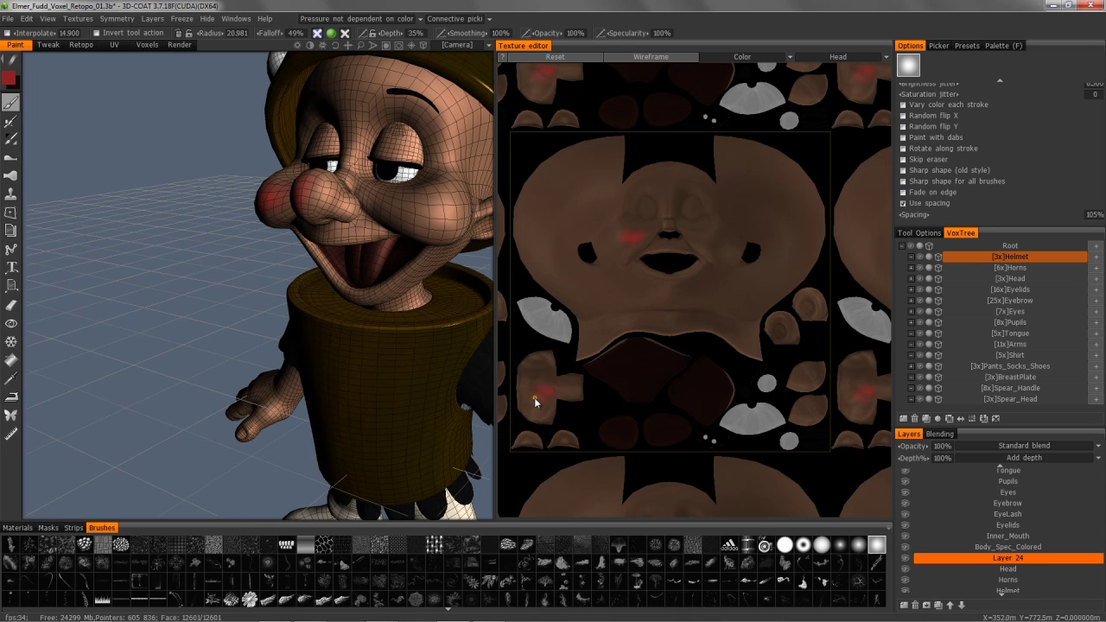
pyautogui.moveTo(538, 390); pyautogui.dragTo(551, 390, button='right')
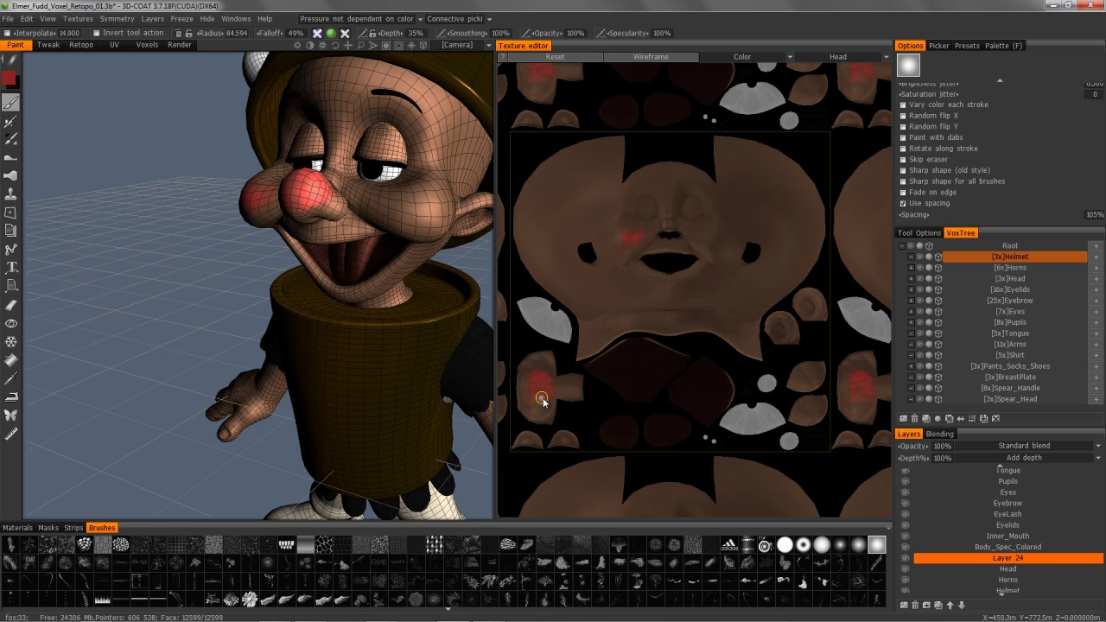
pyautogui.moveTo(489, 304)
pyautogui.keyDown('alt'); pyautogui.mouseDown()
pyautogui.moveTo(526, 296)
pyautogui.moveTo(518, 380)
pyautogui.mouseUp(); pyautogui.keyUp('alt')
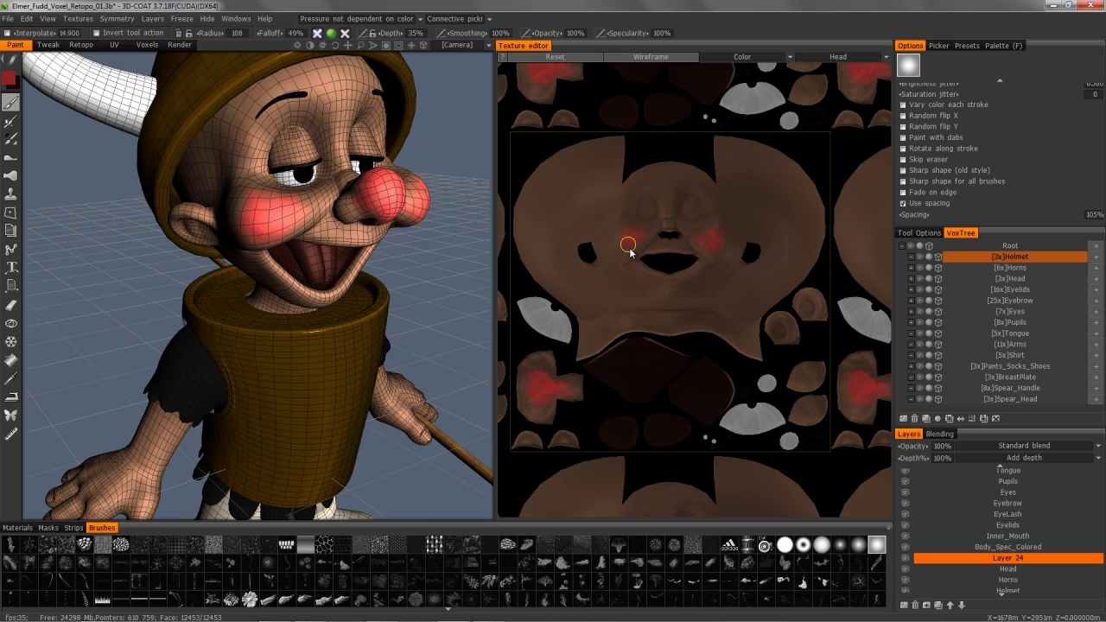
# - Switch the Texture editor to the Normals map and examine the nose and mouth area of the Head UV set
pyautogui.click(745, 58)
pyautogui.click(728, 82)
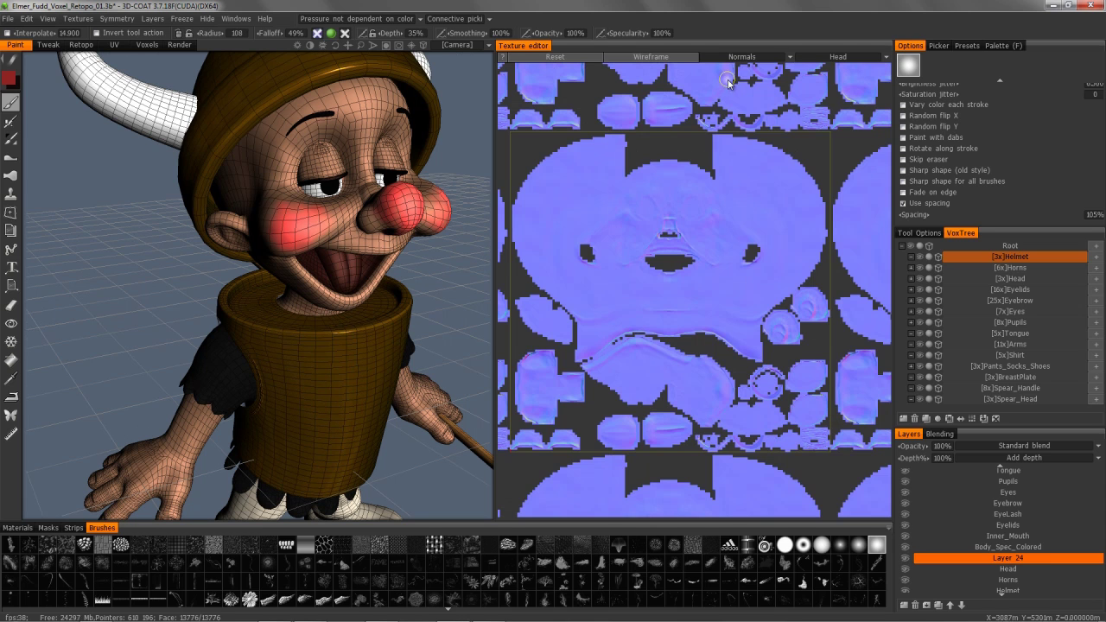
pyautogui.scroll(4, 651, 271)
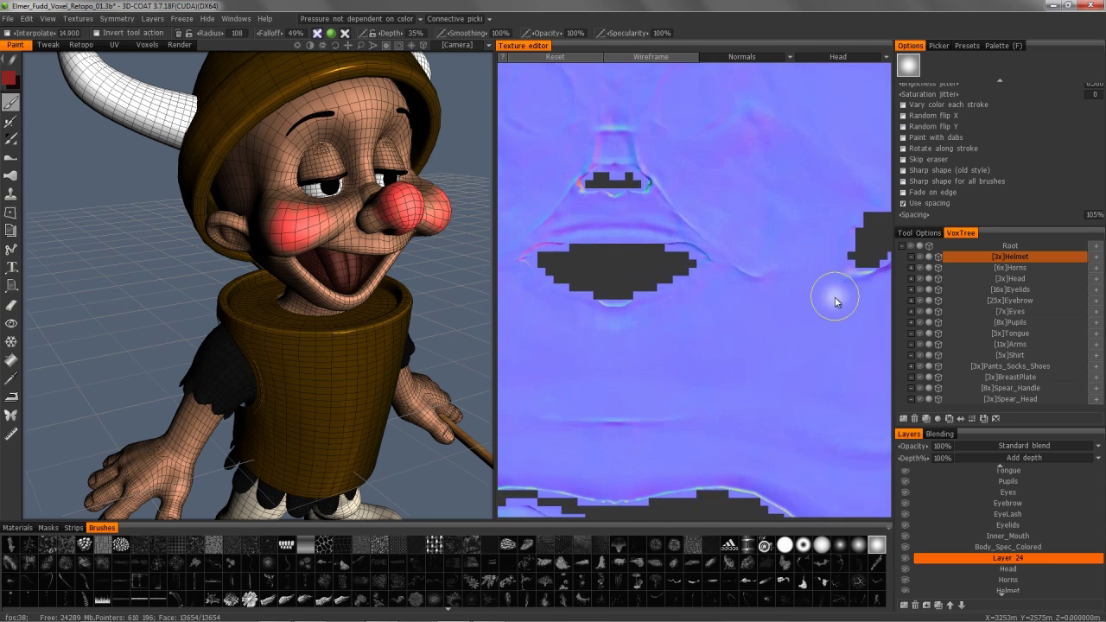
pyautogui.scroll(-4, 829, 296)
pyautogui.scroll(4, 721, 276)
pyautogui.moveTo(763, 291); pyautogui.dragTo(825, 307, button='right')
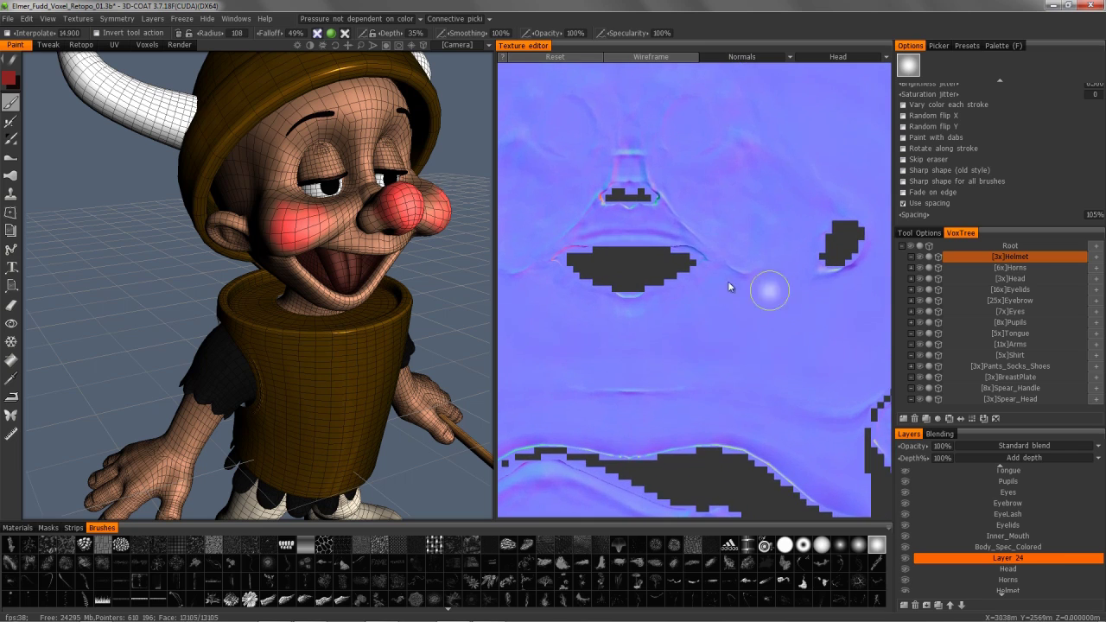
pyautogui.moveTo(627, 272); pyautogui.dragTo(731, 339, button='middle')
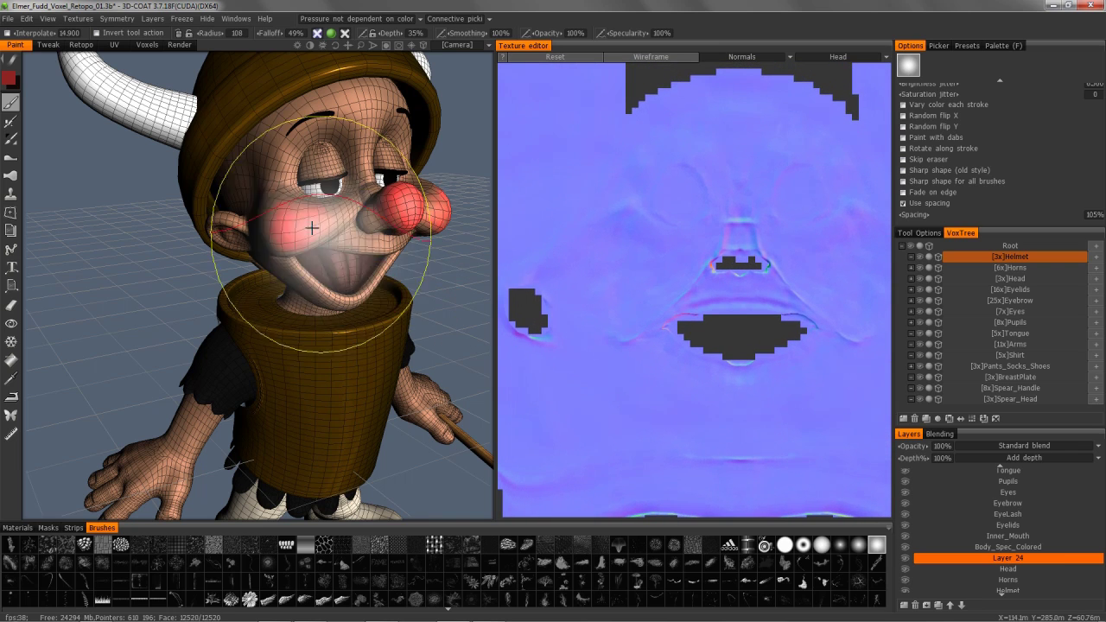
pyautogui.moveTo(329, 235); pyautogui.dragTo(334, 235, button='middle')
pyautogui.moveTo(334, 235); pyautogui.dragTo(268, 234, button='right')
pyautogui.moveTo(299, 231); pyautogui.dragTo(281, 231, button='middle')
pyautogui.moveTo(742, 344); pyautogui.dragTo(717, 345, button='right')
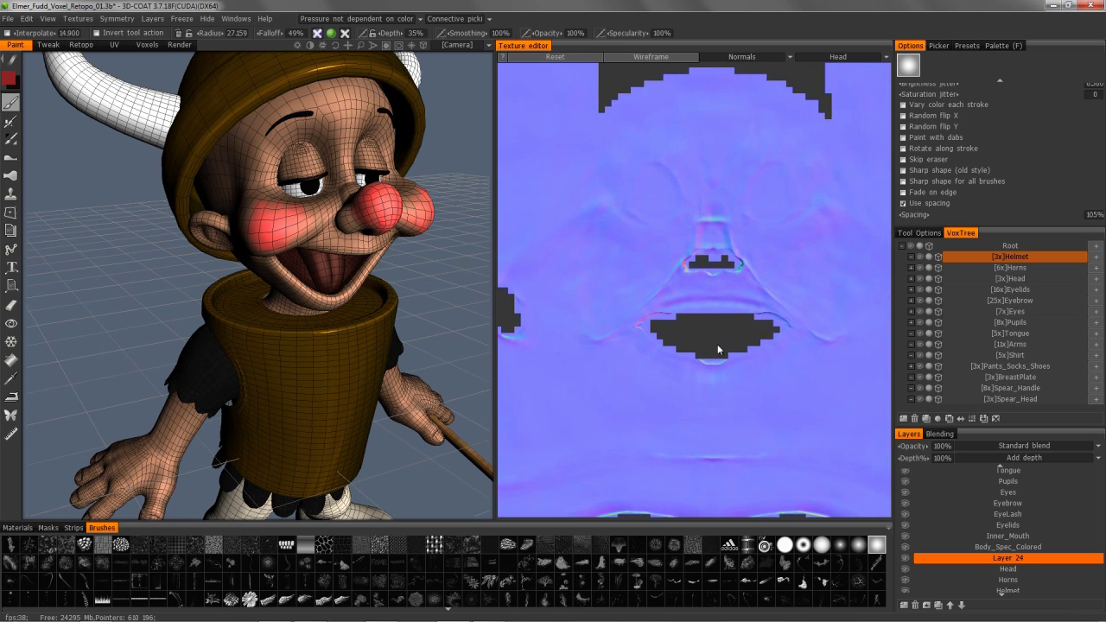
pyautogui.moveTo(745, 290); pyautogui.dragTo(750, 287, button='right')
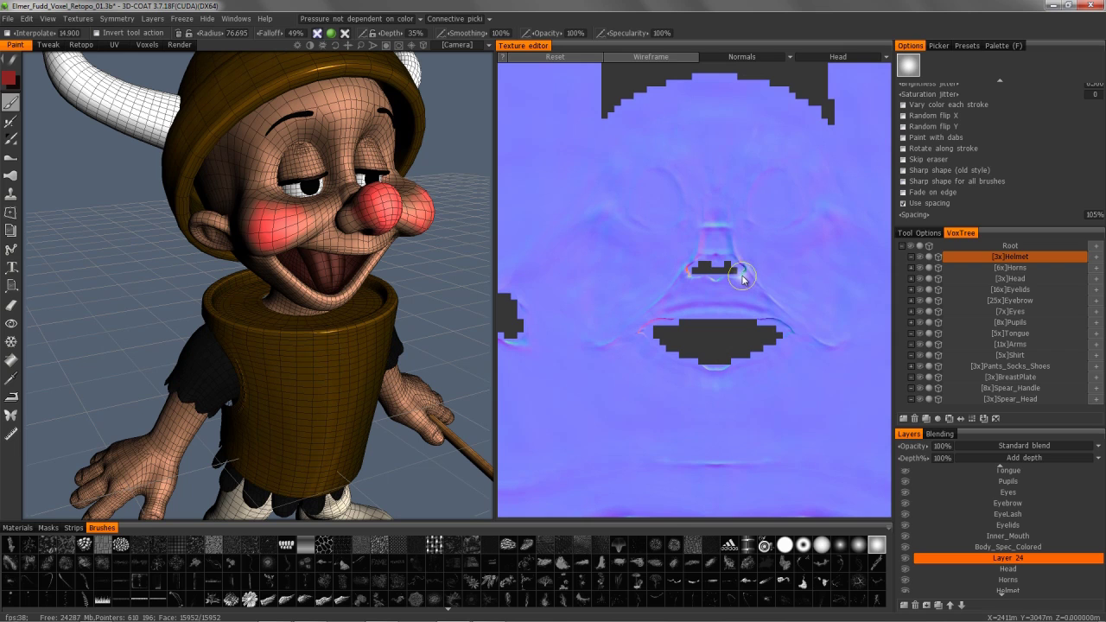
pyautogui.moveTo(744, 275); pyautogui.dragTo(747, 278, button='middle')
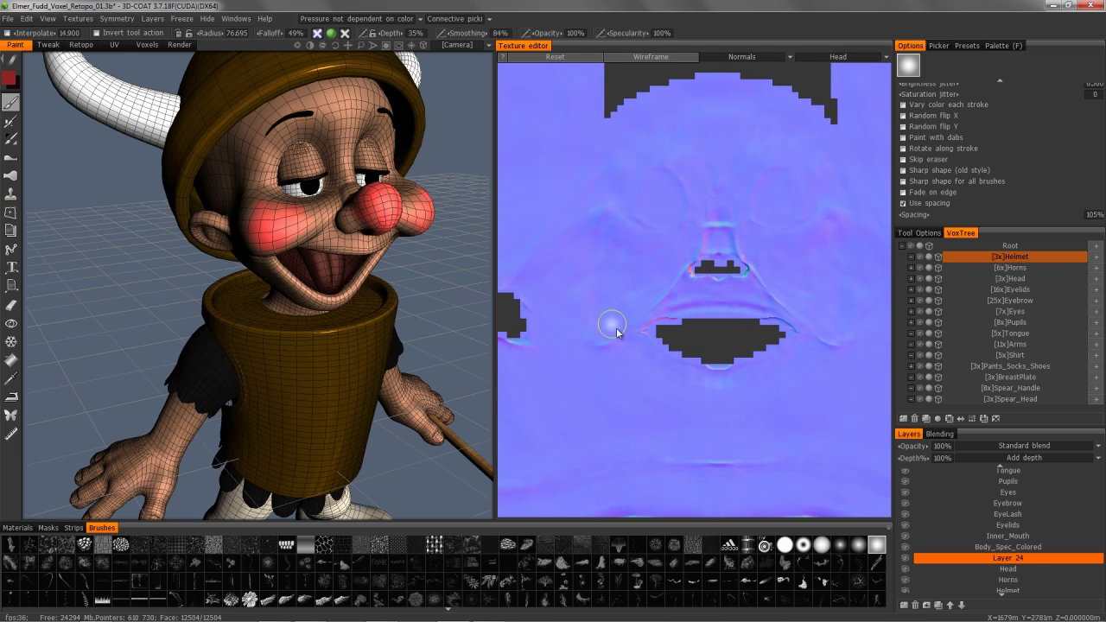
# - Choose the rough scaly alpha with radius 142, use the dotted point drawing mode, and enable depth while disabling color
pyautogui.click(691, 545)
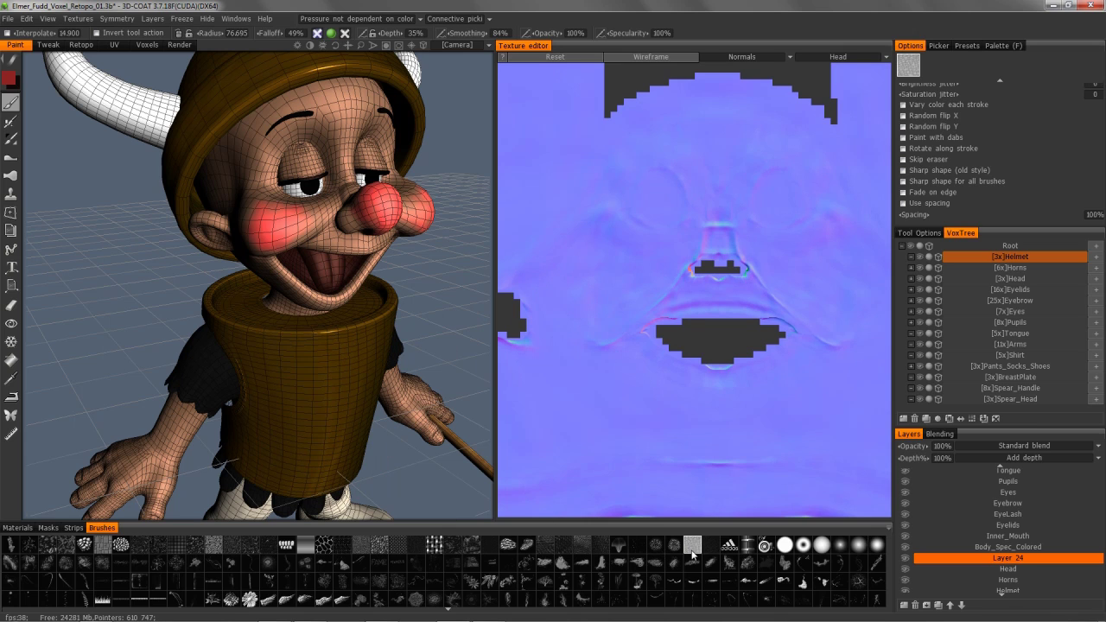
pyautogui.moveTo(650, 280); pyautogui.dragTo(671, 280, button='right')
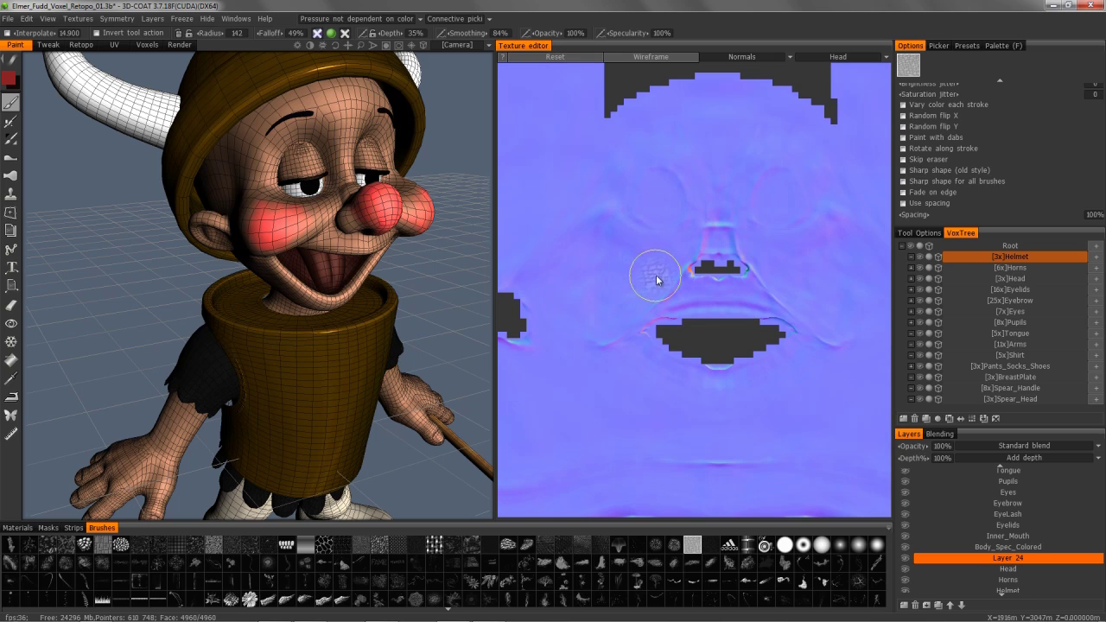
pyautogui.moveTo(14, 65)
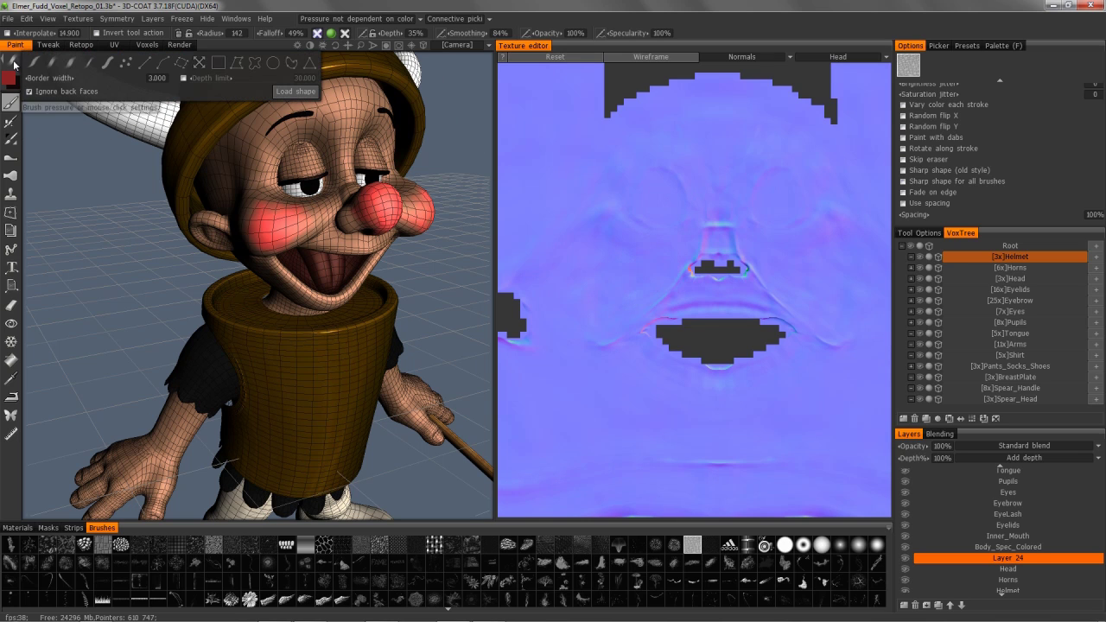
pyautogui.click(125, 65)
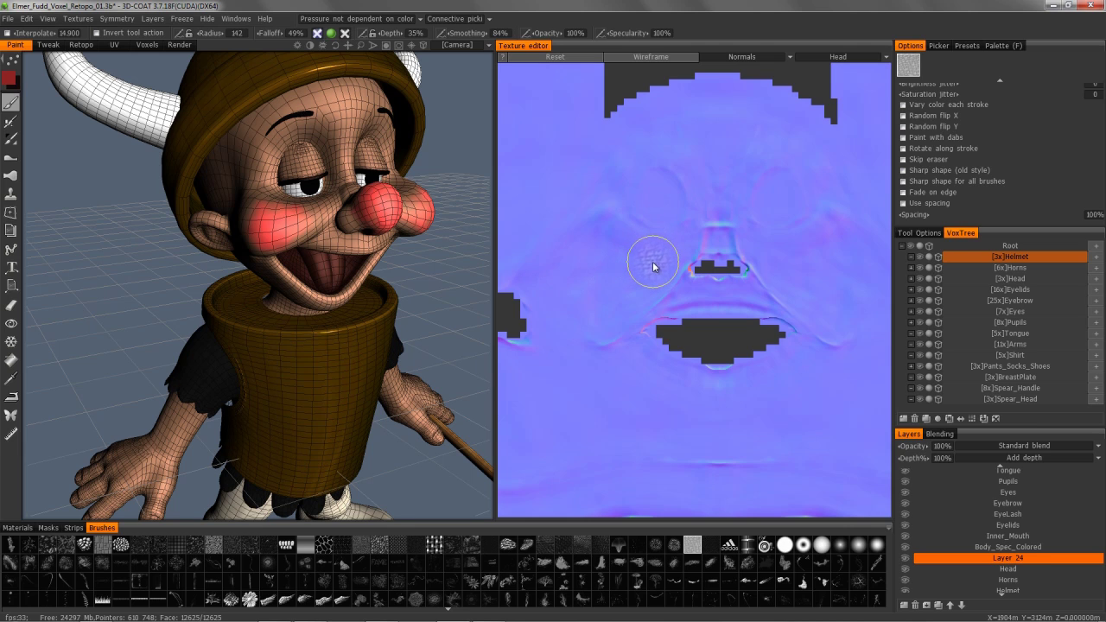
pyautogui.click(330, 36)
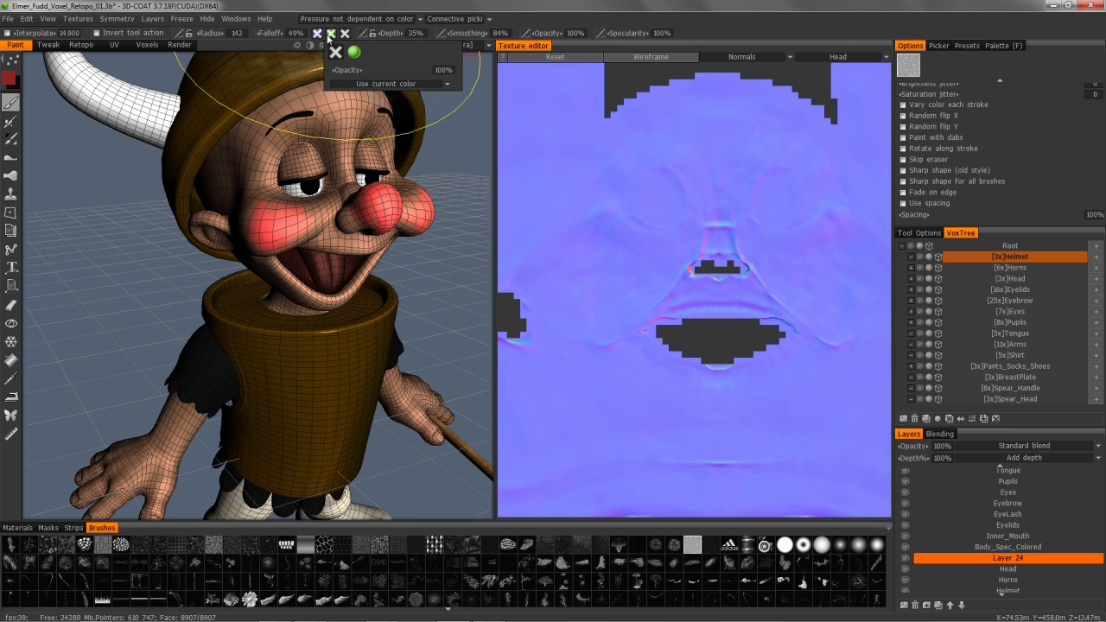
pyautogui.click(317, 35)
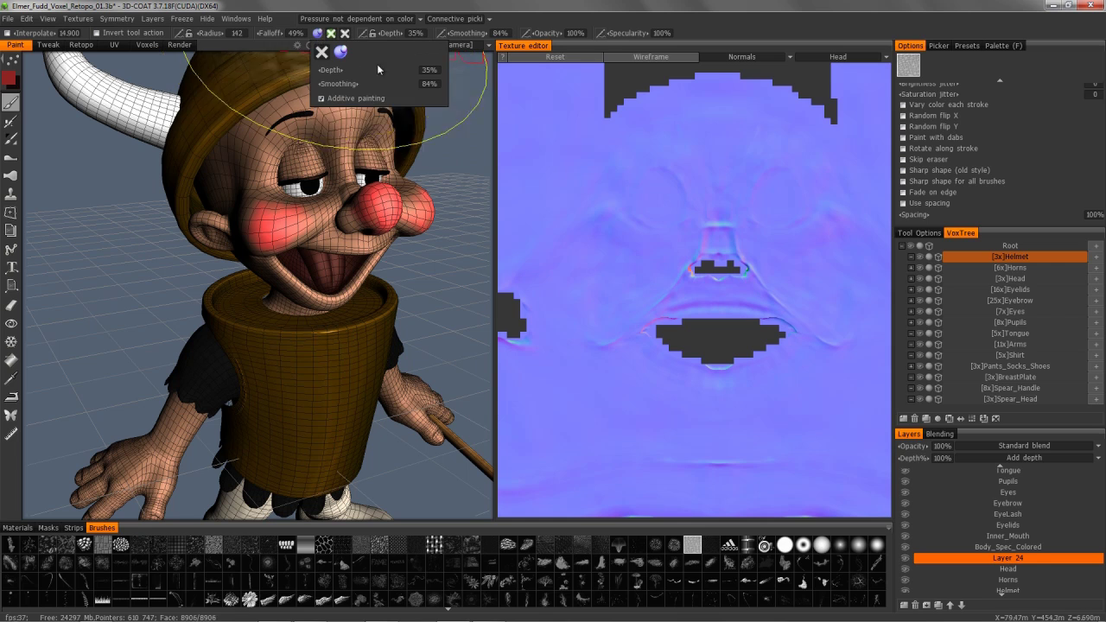
# - Try stamping the scaly relief over the cheek in the Head Normals map, and undo all the stamps
pyautogui.moveTo(646, 268)
pyautogui.mouseDown()
pyautogui.moveTo(652, 256)
pyautogui.moveTo(622, 281)
pyautogui.moveTo(607, 268)
pyautogui.moveTo(615, 258)
pyautogui.moveTo(596, 278)
pyautogui.mouseUp()
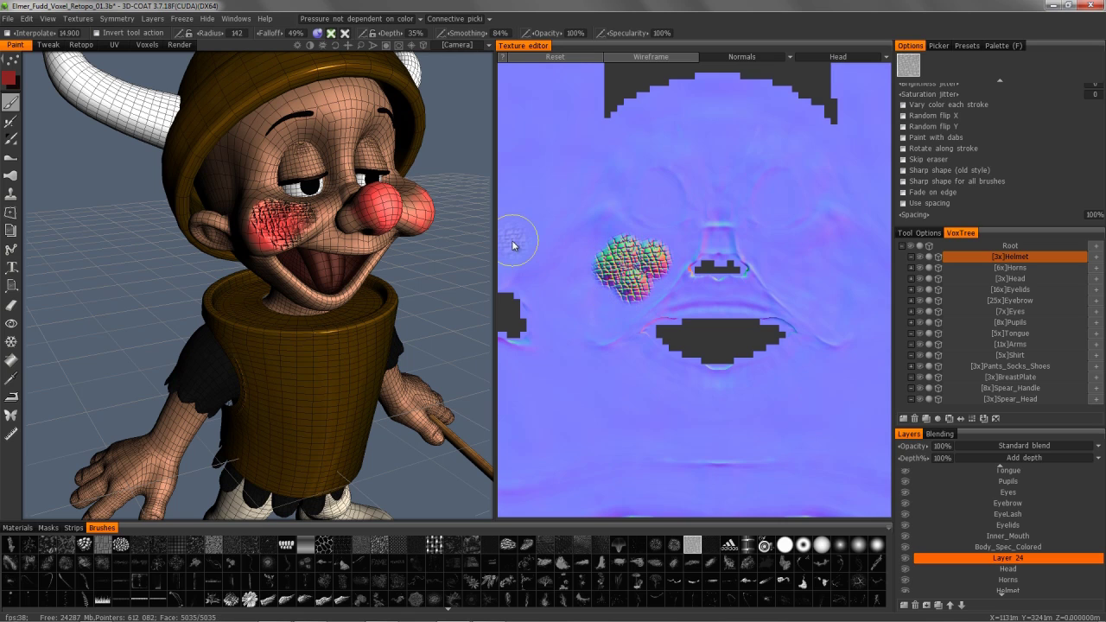
pyautogui.hotkey('ctrl', 'z')
pyautogui.hotkey('ctrl', 'z')
pyautogui.hotkey('ctrl', 'z')
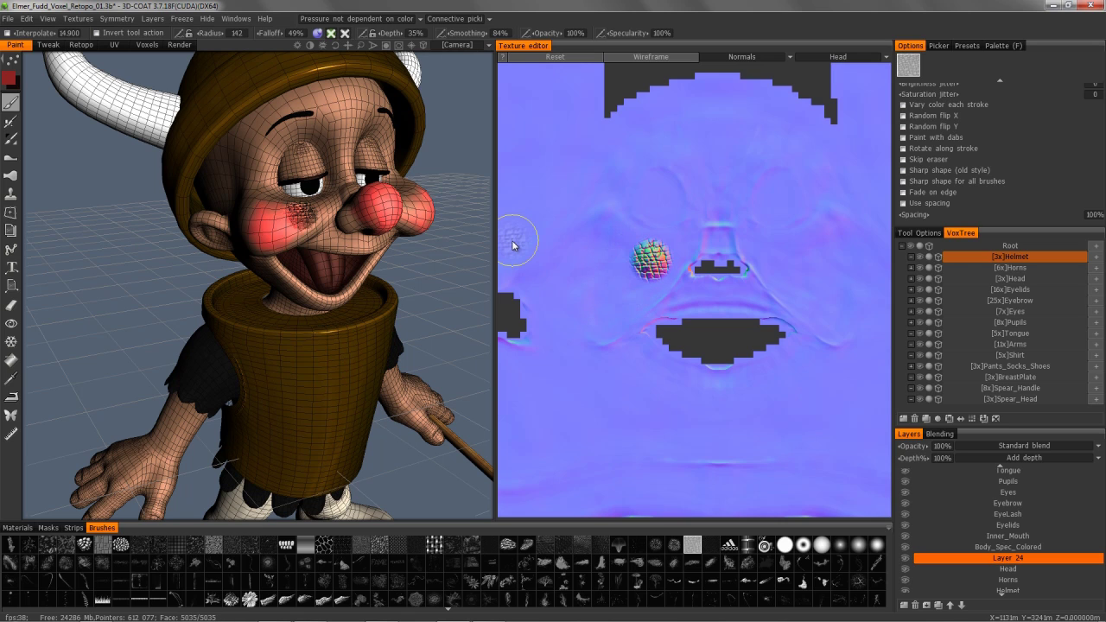
pyautogui.hotkey('ctrl', 'z')
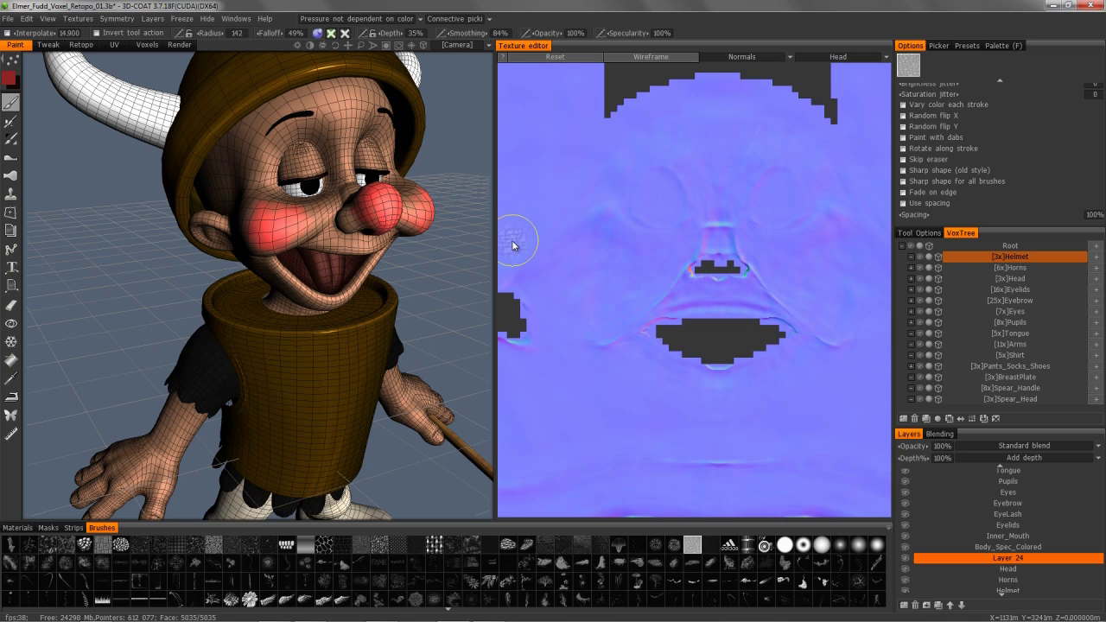
# - Try three separate scaly depth stamps on the same cheek and undo them
pyautogui.click(654, 263)
pyautogui.click(628, 290)
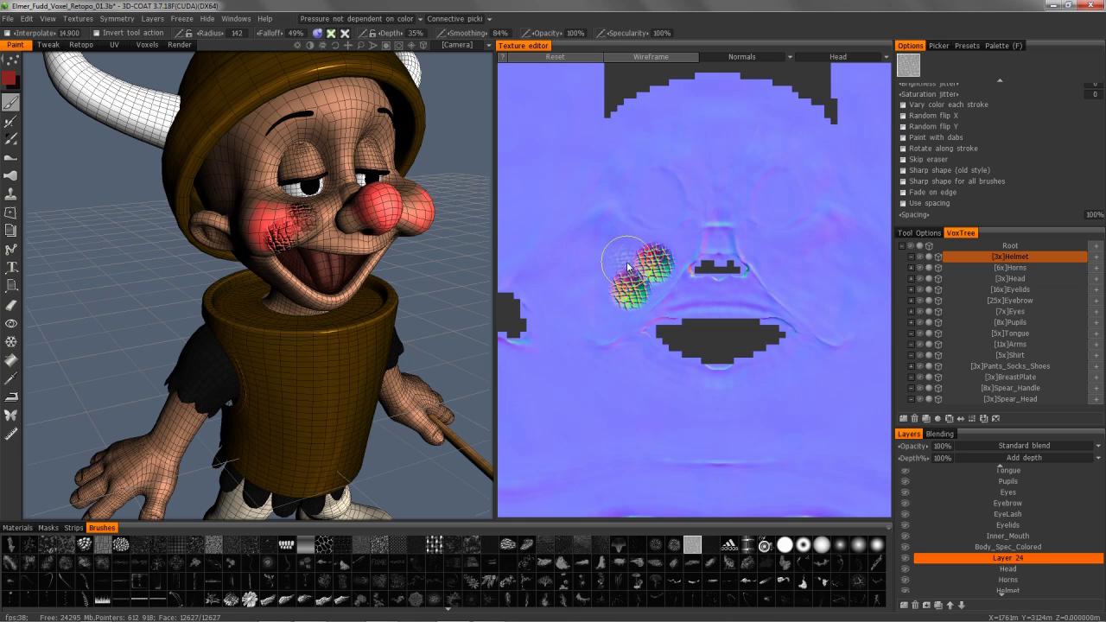
pyautogui.click(628, 269)
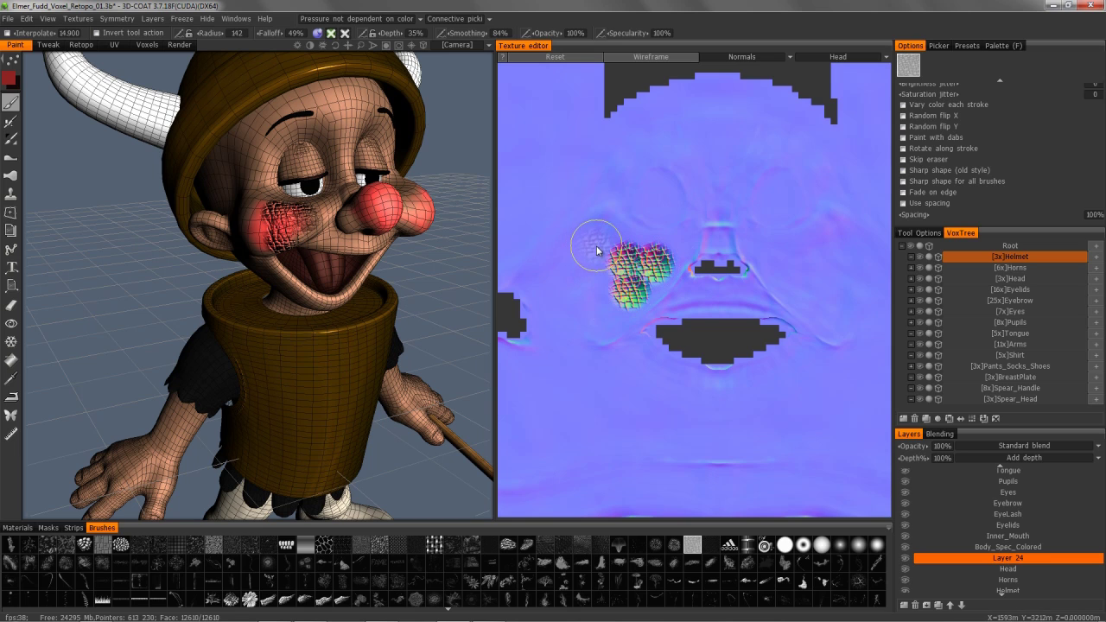
pyautogui.hotkey('ctrl', 'z')
pyautogui.hotkey('ctrl', 'z')
pyautogui.hotkey('ctrl', 'z')
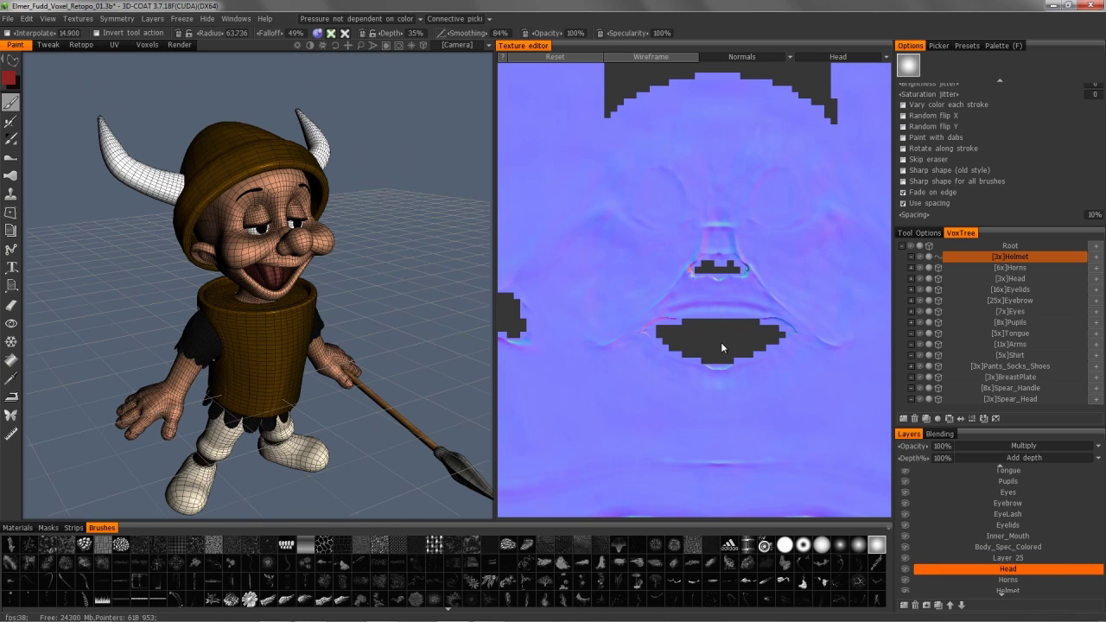
# - Return the Texture editor from Normals to the Head UV set's Color map and set the brush radius to about 69
pyautogui.scroll(-5, 572, 319)
pyautogui.scroll(4, 573, 320)
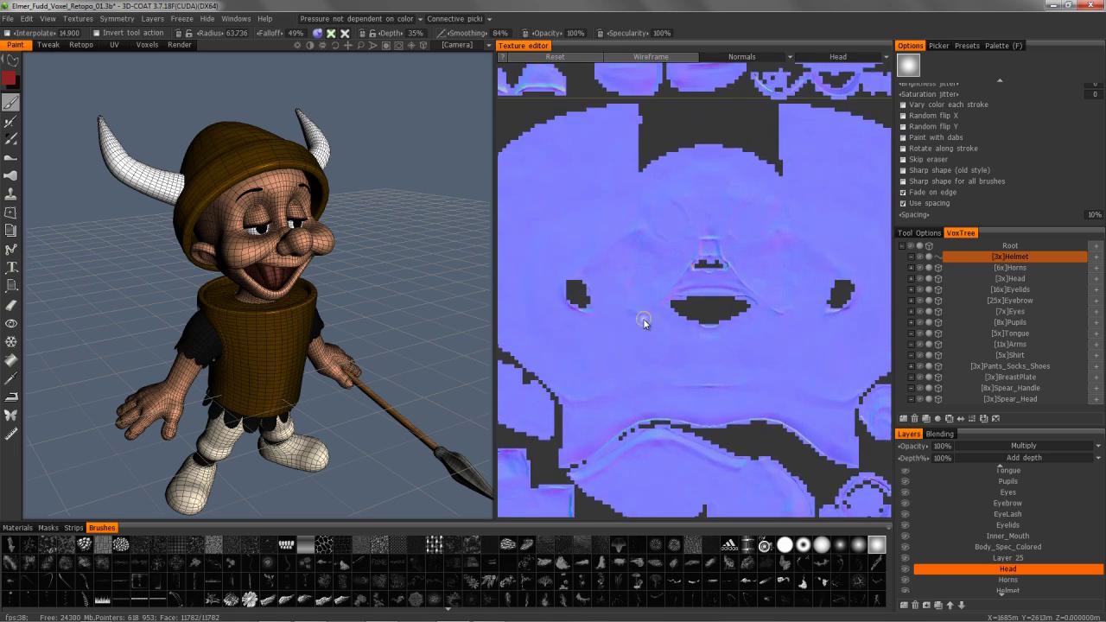
pyautogui.scroll(-1, 647, 316)
pyautogui.scroll(1, 589, 310)
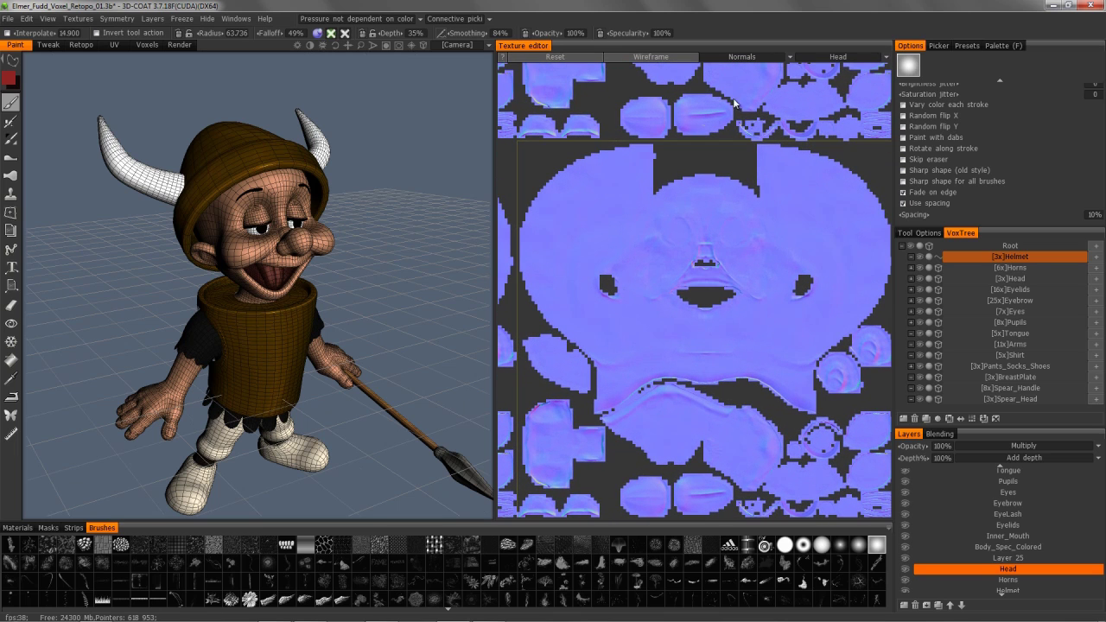
pyautogui.moveTo(674, 254)
pyautogui.mouseDown(button='middle')
pyautogui.moveTo(657, 264)
pyautogui.moveTo(665, 246)
pyautogui.mouseUp(button='middle')
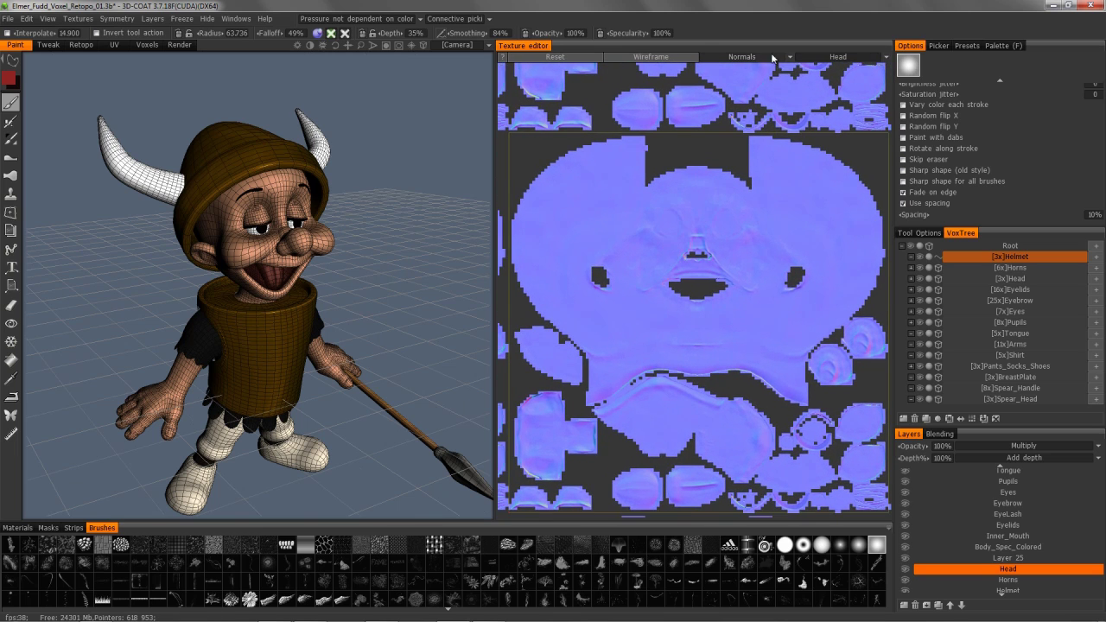
pyautogui.click(738, 57)
pyautogui.click(735, 68)
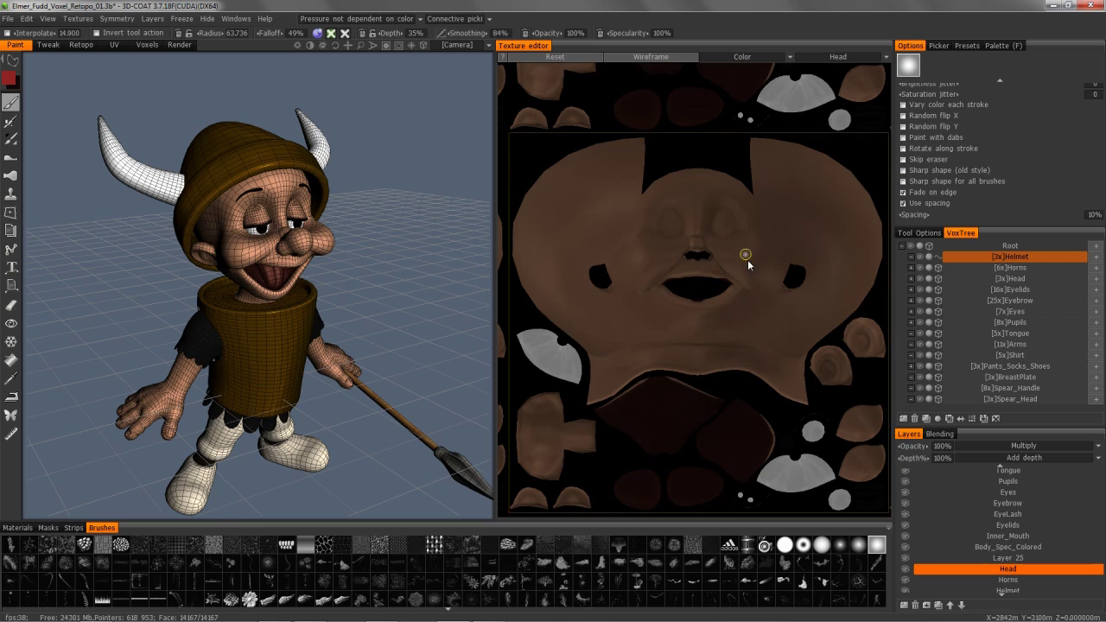
pyautogui.moveTo(639, 271); pyautogui.dragTo(747, 291, button='right')
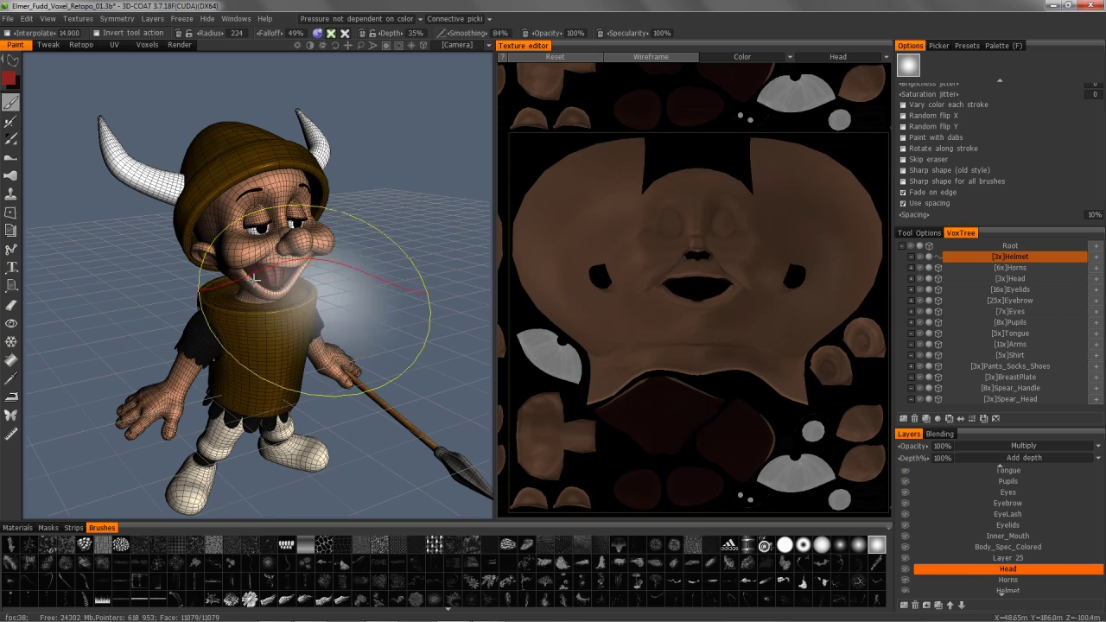
pyautogui.moveTo(260, 256); pyautogui.dragTo(216, 255, button='right')
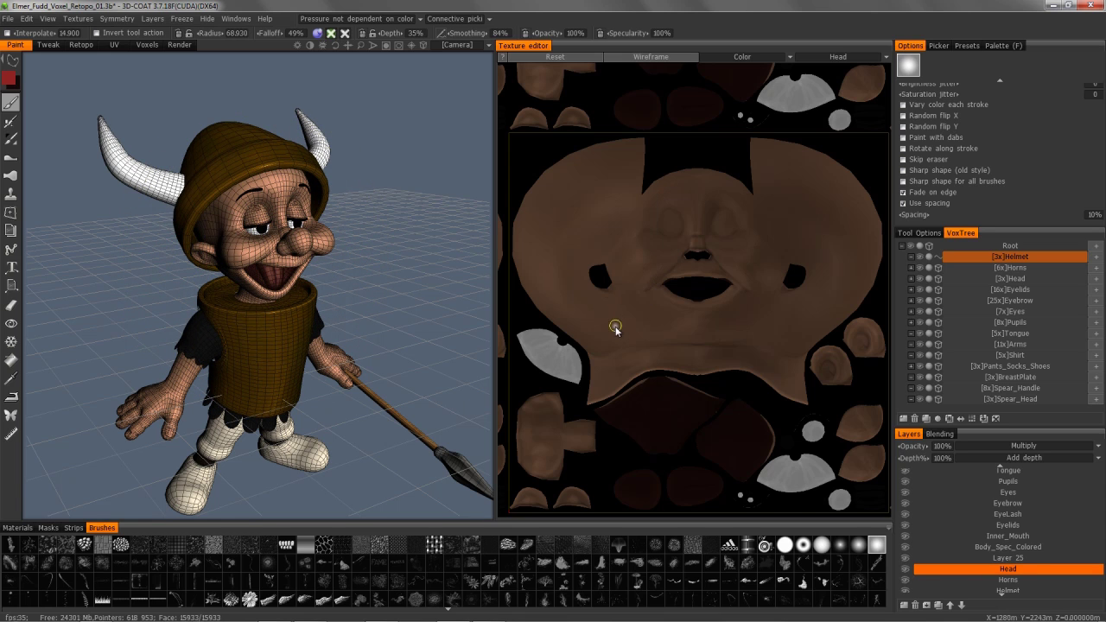